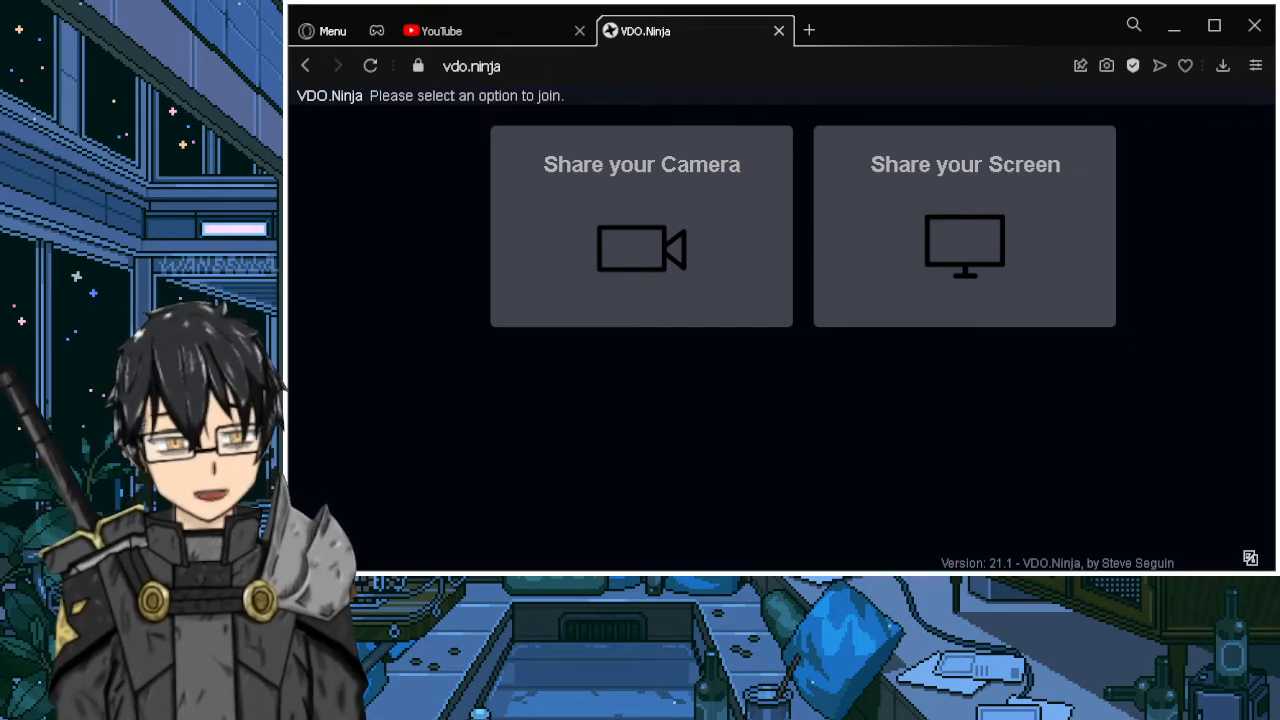
# Step: Switch to VTube Studio to view the avatar, and return to the VDO.Ninja page in the browser
pyautogui.hotkey('alt', 'Tab')
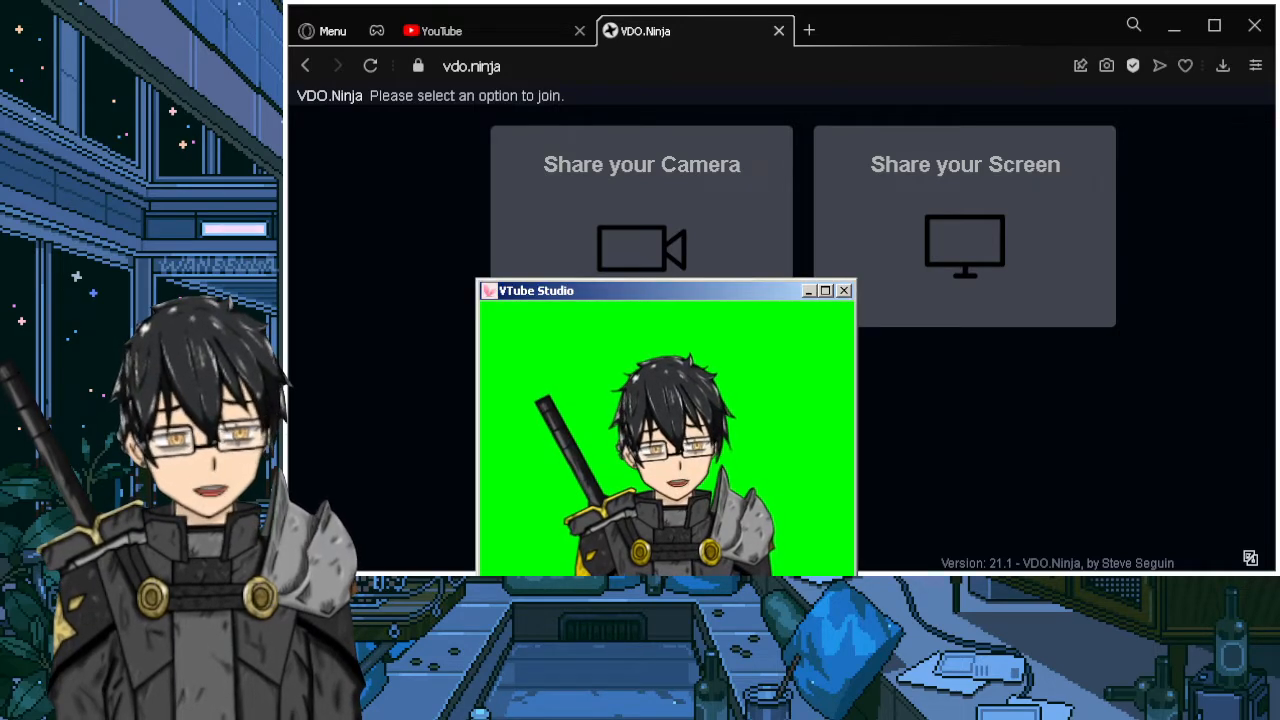
pyautogui.hotkey('alt', 'Tab')
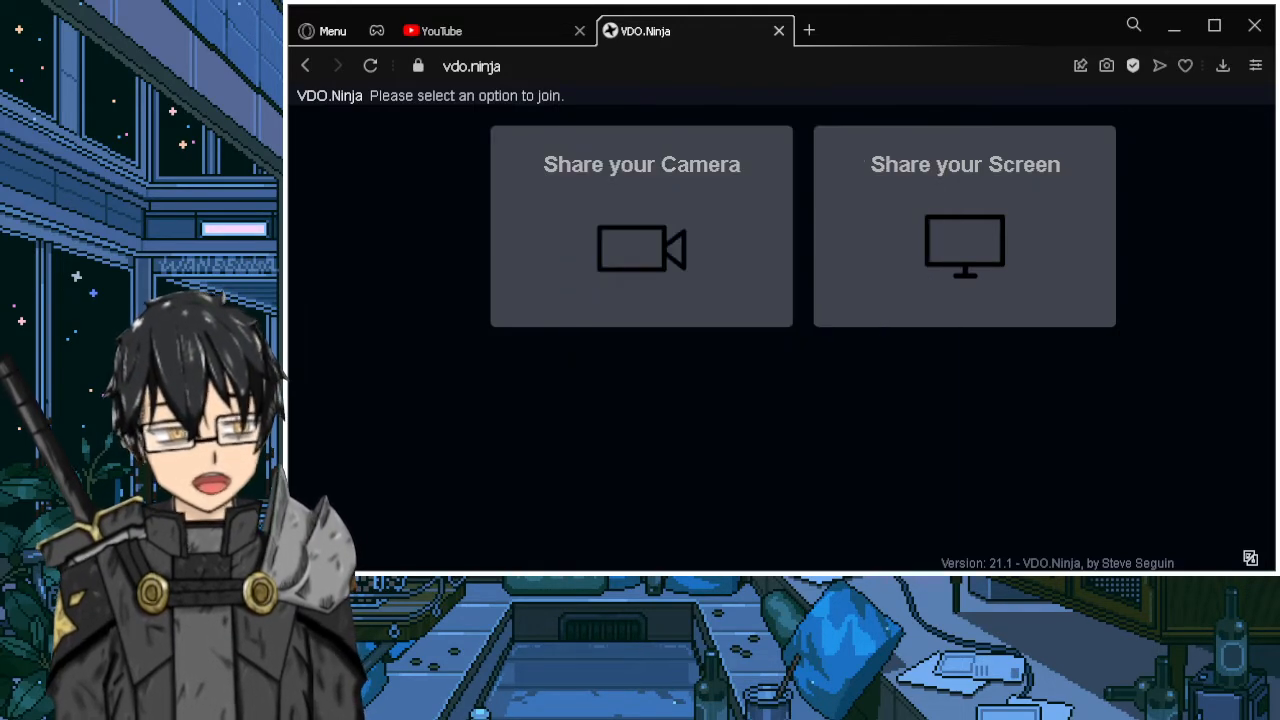
# Step: Choose to share the camera, dismiss the camera error and select VTubeStudioCam as the video source
pyautogui.click(632, 190)
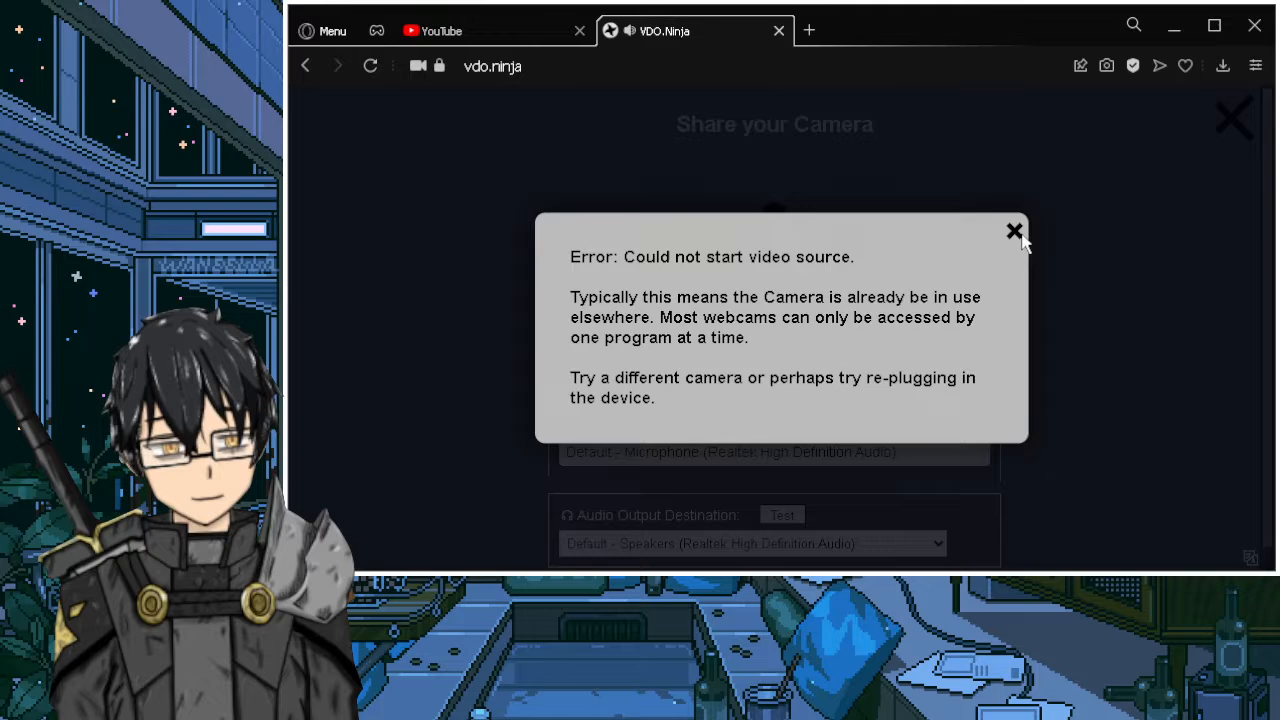
pyautogui.click(1015, 232)
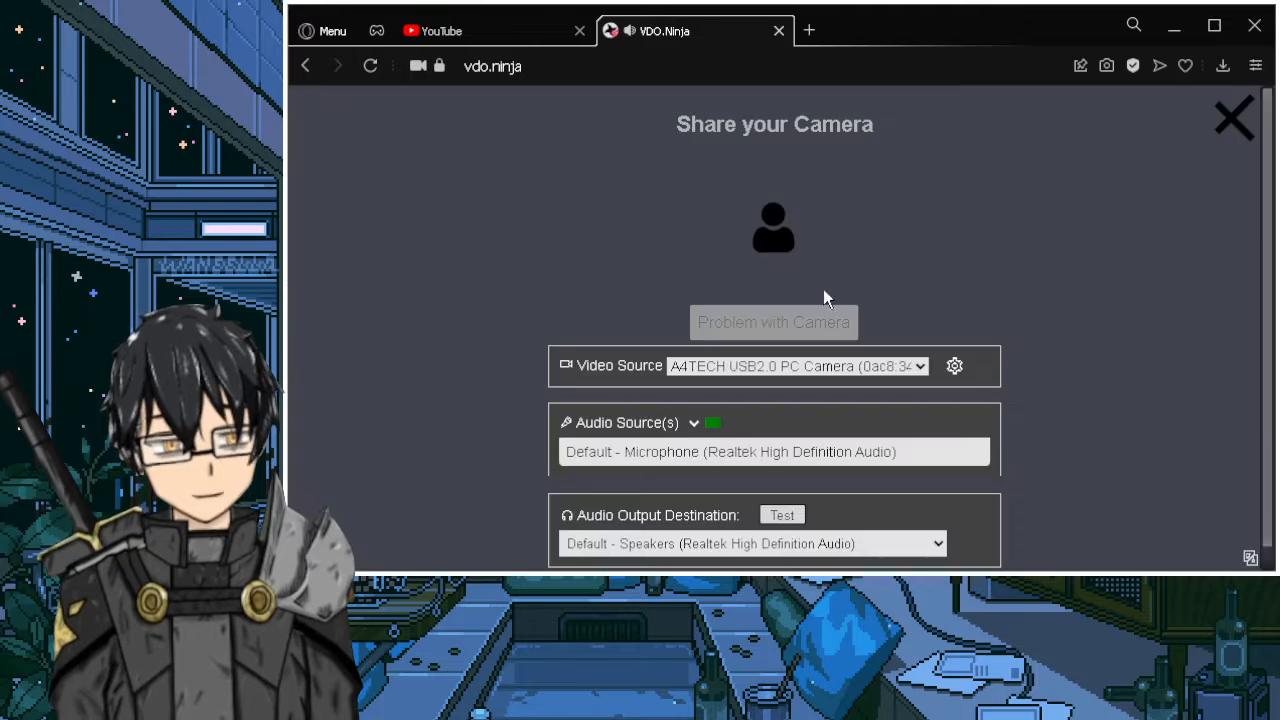
pyautogui.click(782, 368)
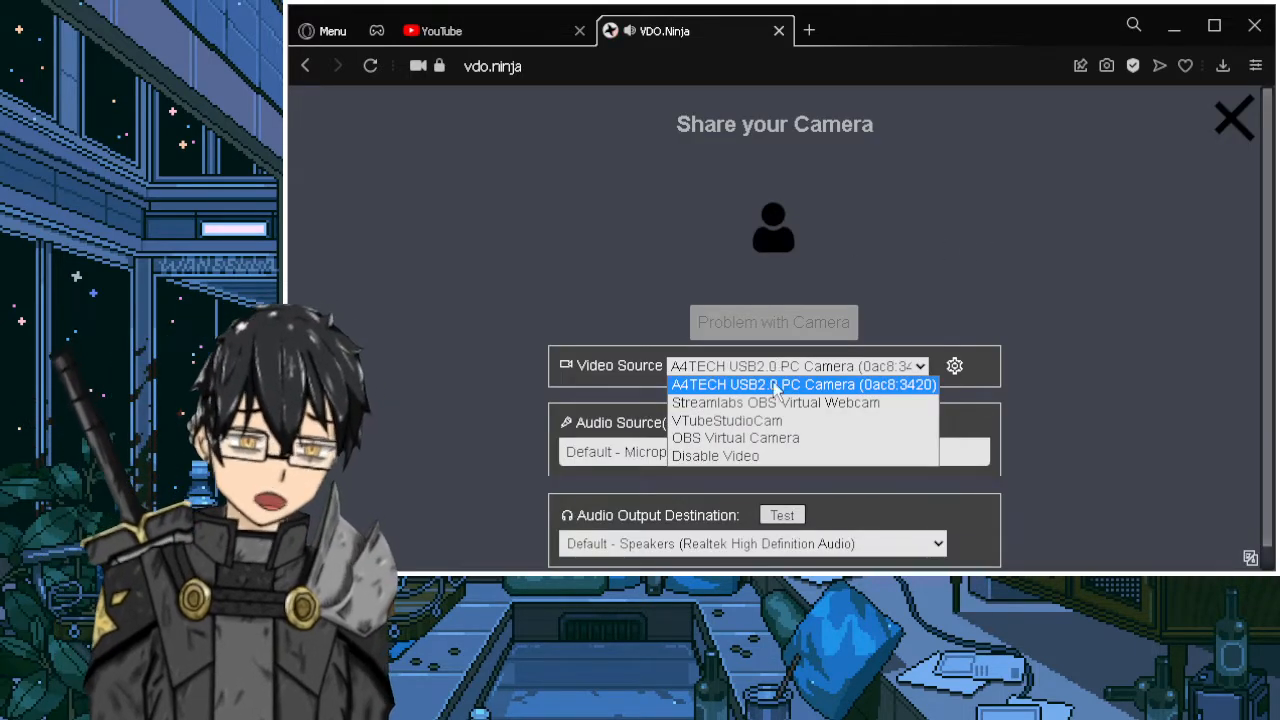
pyautogui.click(839, 428)
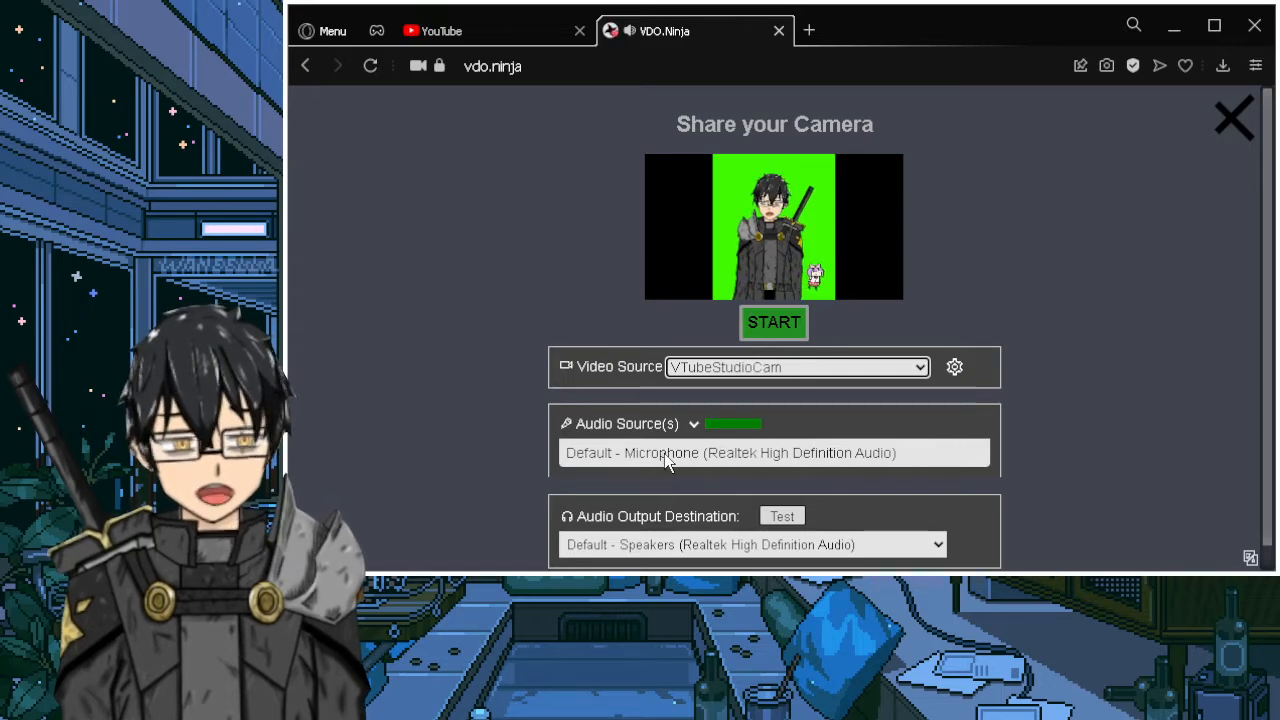
# Step: Set the audio source to No Audio, collapse the source list and start the camera stream
pyautogui.scroll(-1, 664, 453)
pyautogui.click(614, 437)
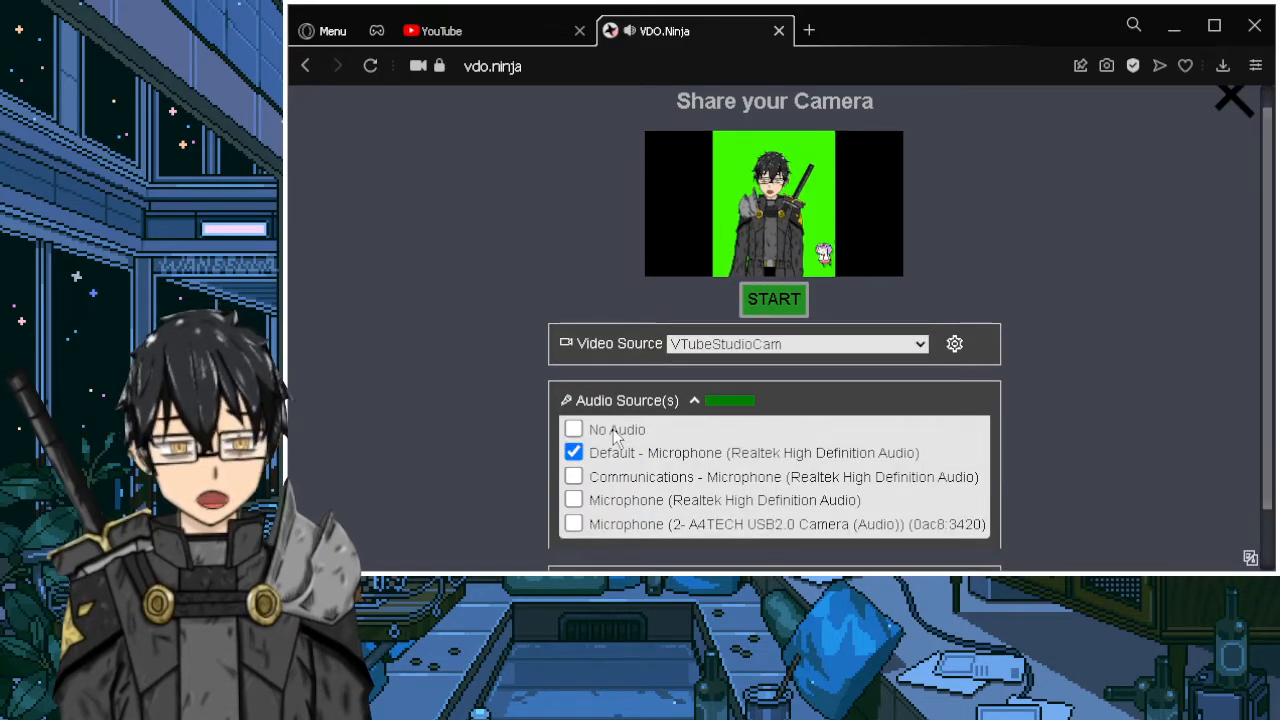
pyautogui.click(565, 429)
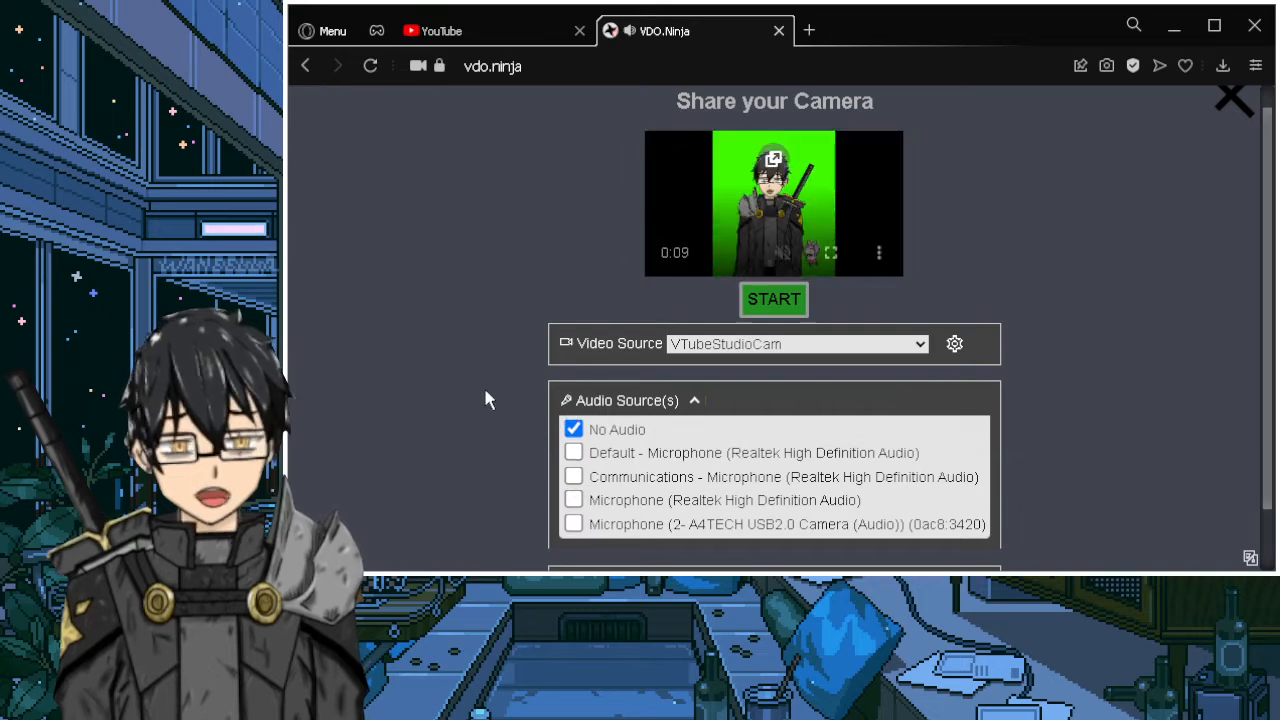
pyautogui.click(763, 408)
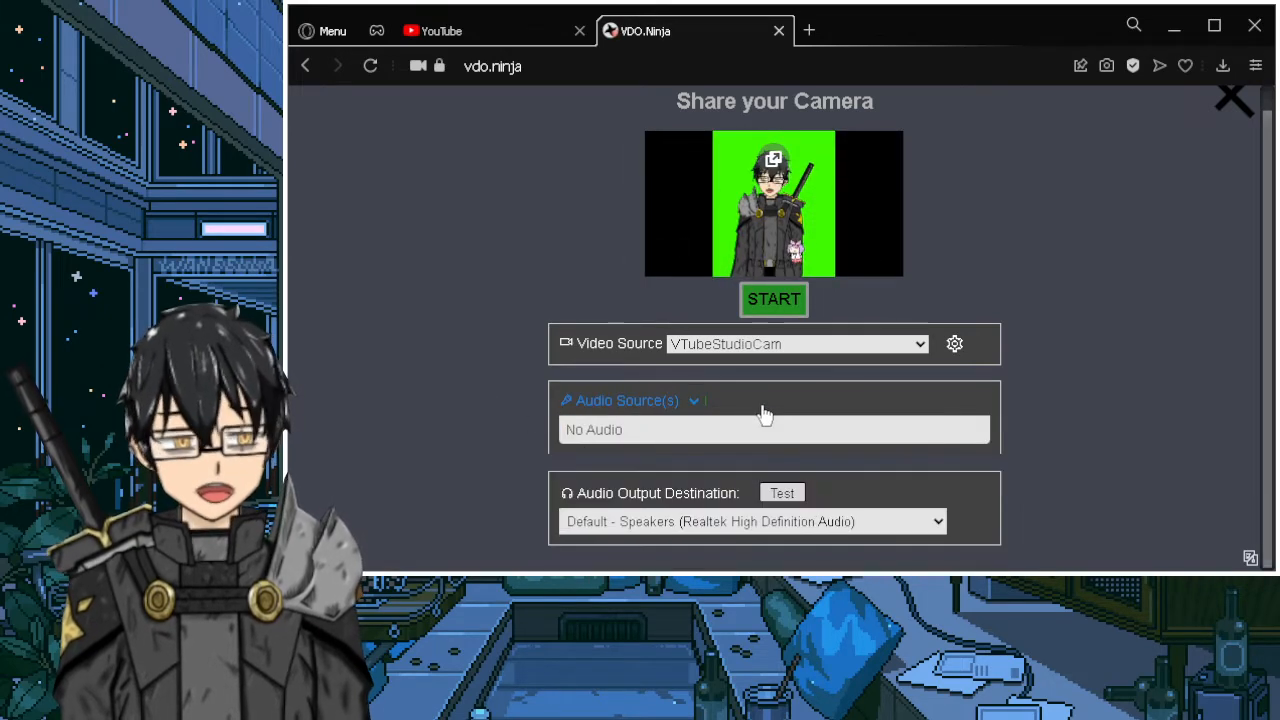
pyautogui.scroll(1, 1068, 425)
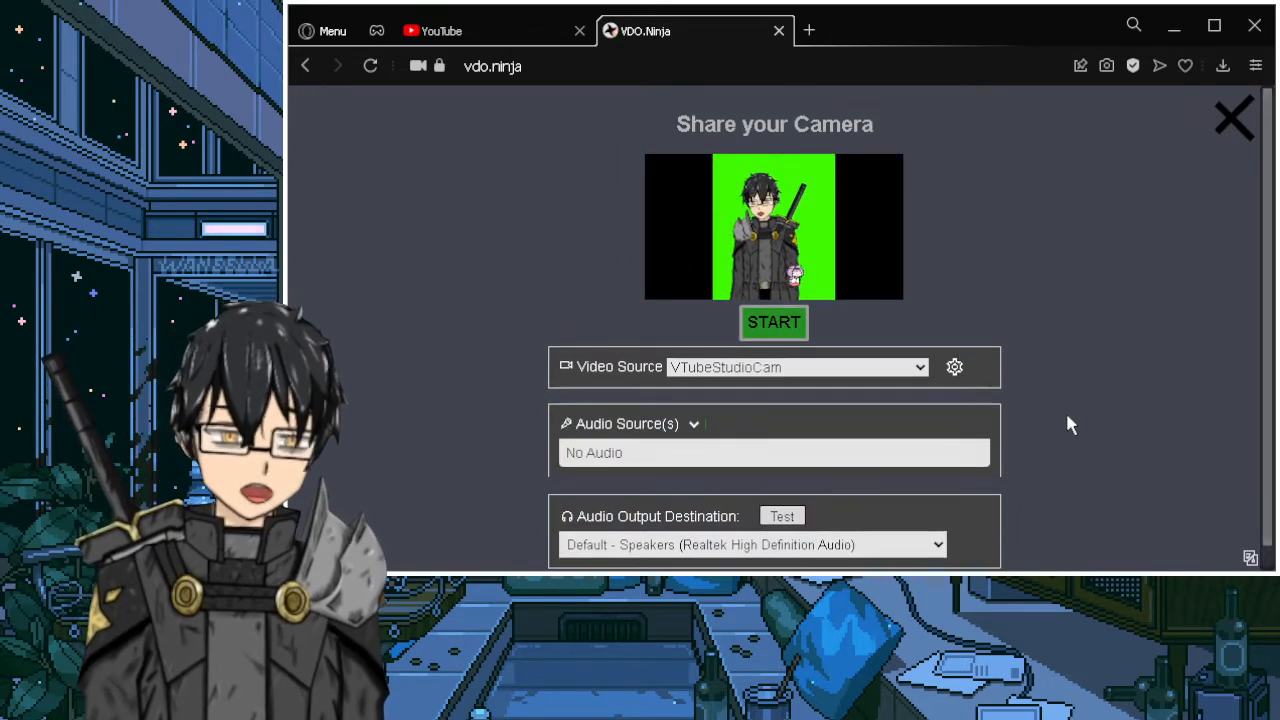
pyautogui.click(756, 327)
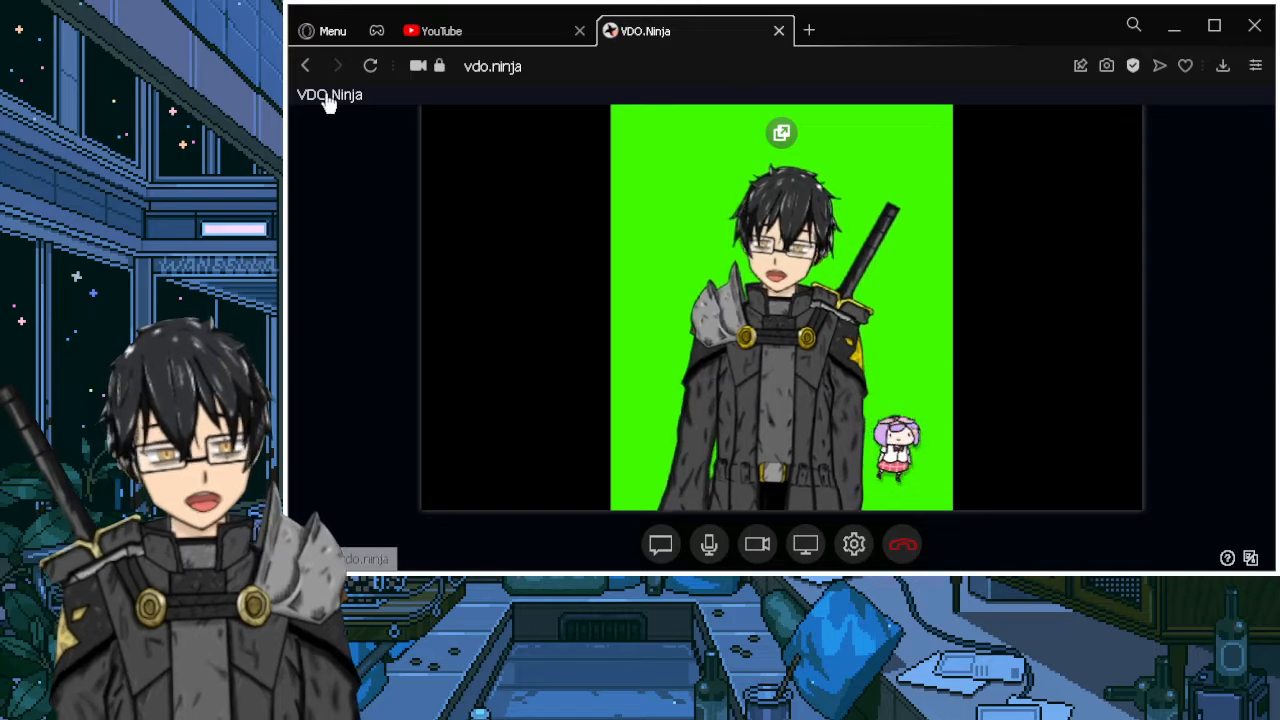
# Step: Close the page's context menu, end the running camera stream and reload VDO.Ninja
pyautogui.rightClick(492, 101)
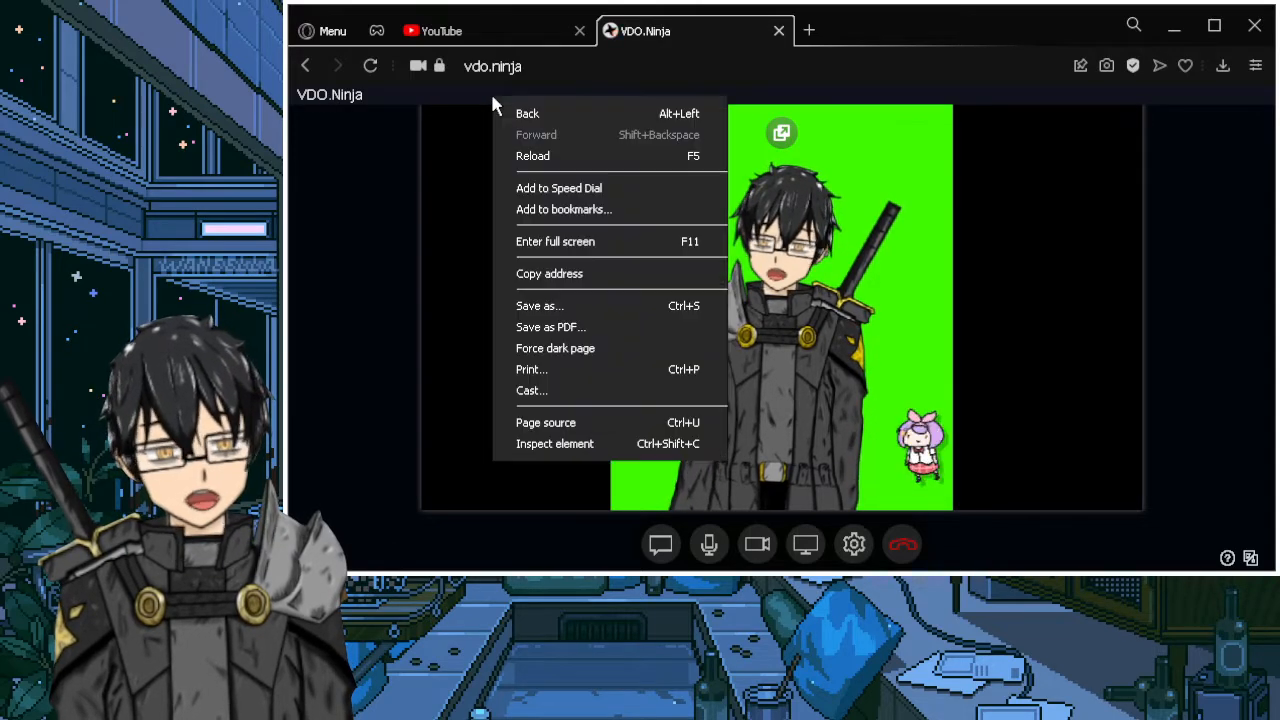
pyautogui.click(399, 325)
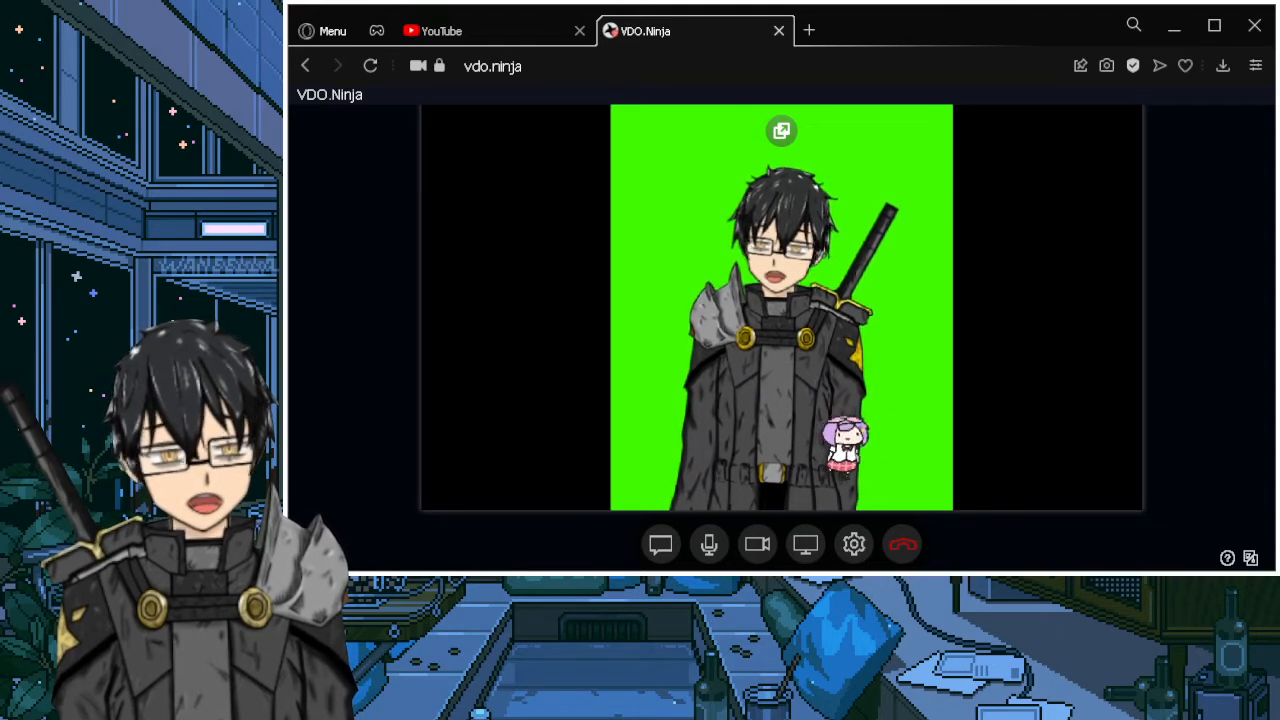
pyautogui.click(903, 546)
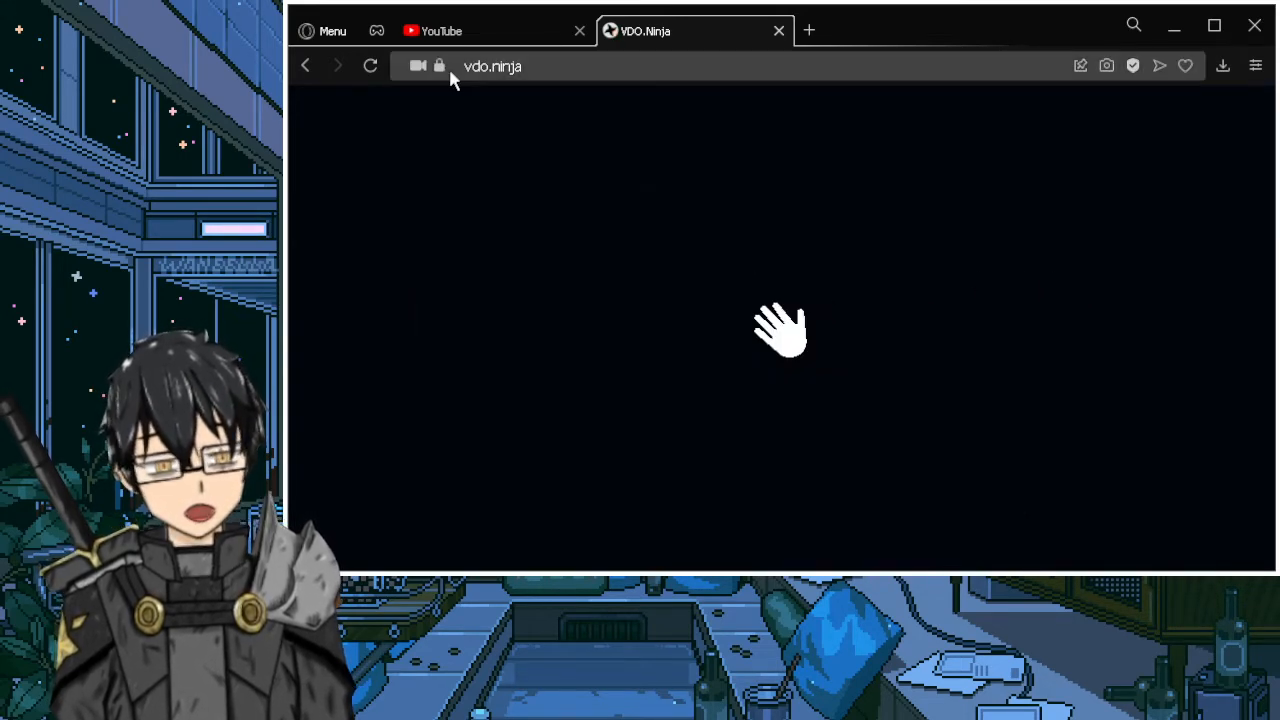
pyautogui.click(370, 66)
pyautogui.click(894, 162)
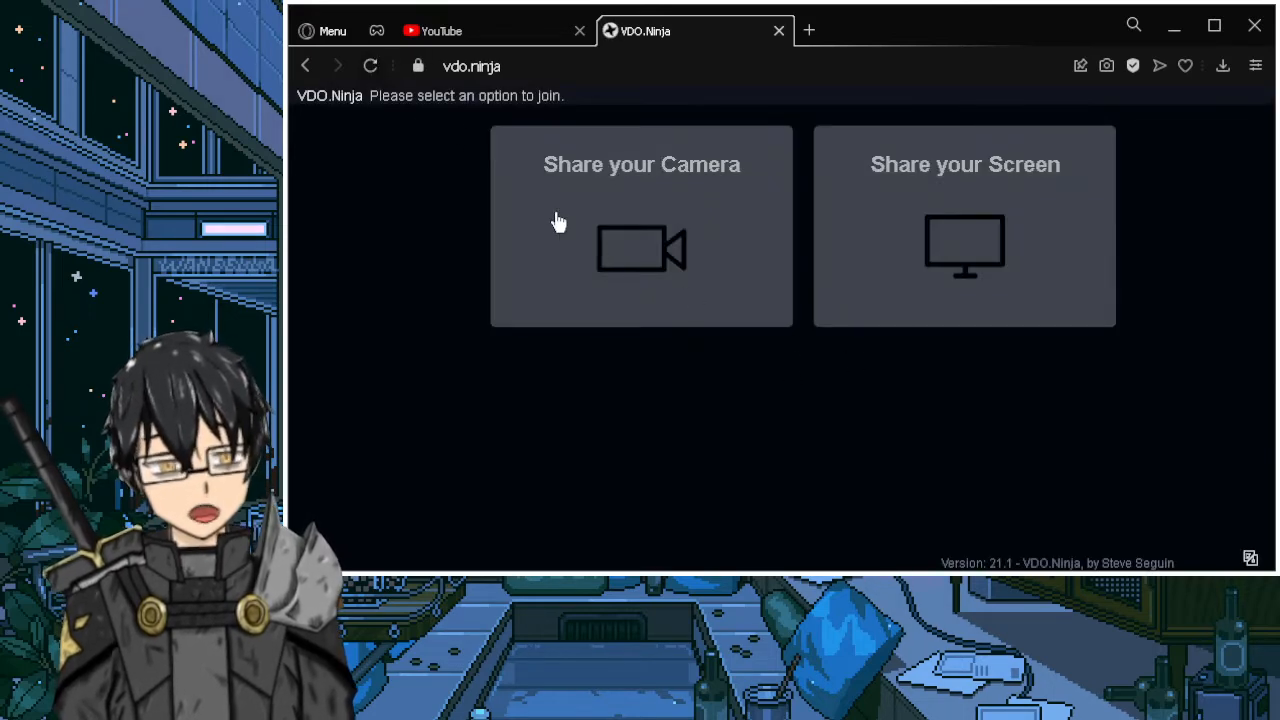
# Step: Set up camera sharing again with VTubeStudioCam as the video source, dismissing the camera error
pyautogui.click(557, 222)
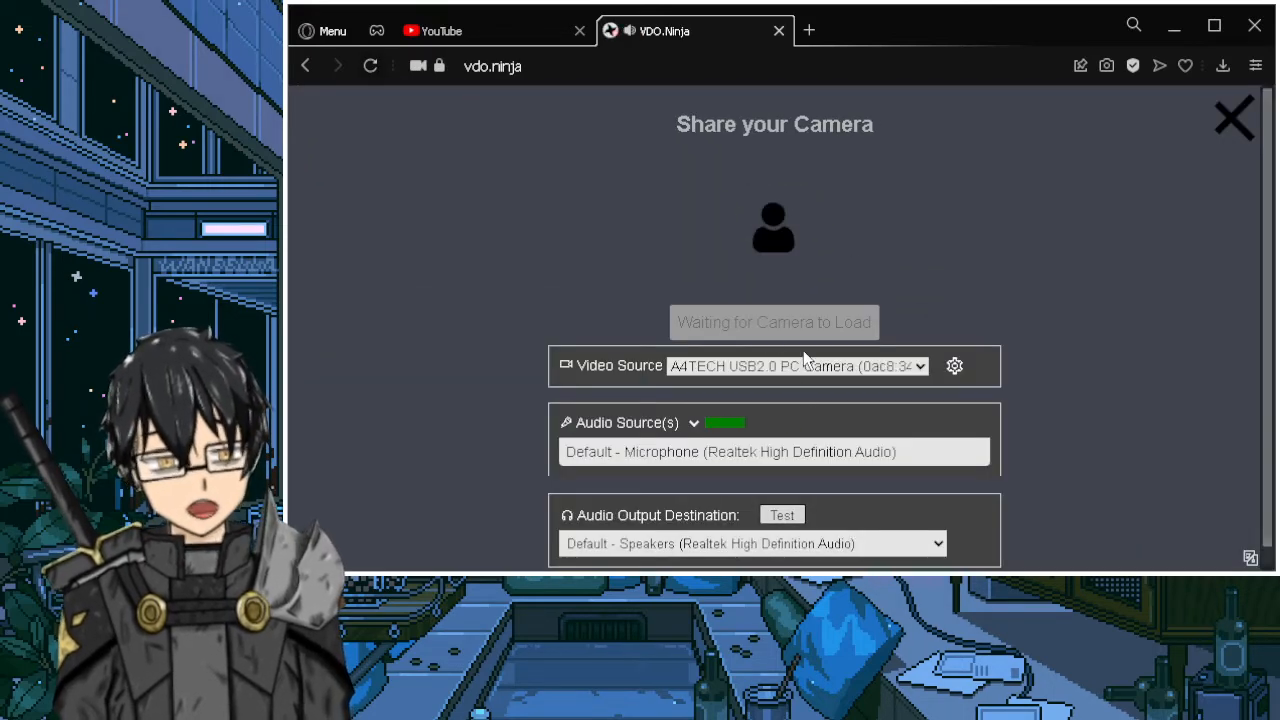
pyautogui.click(805, 366)
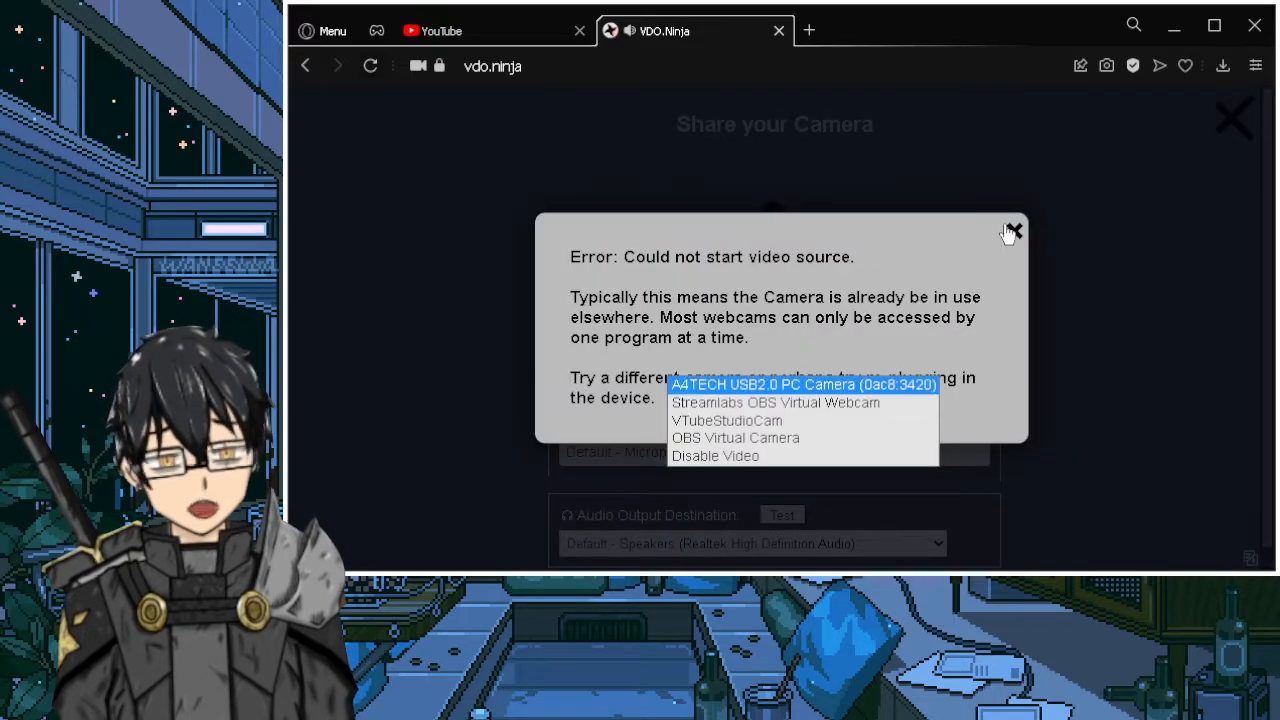
pyautogui.click(1011, 231)
pyautogui.click(750, 366)
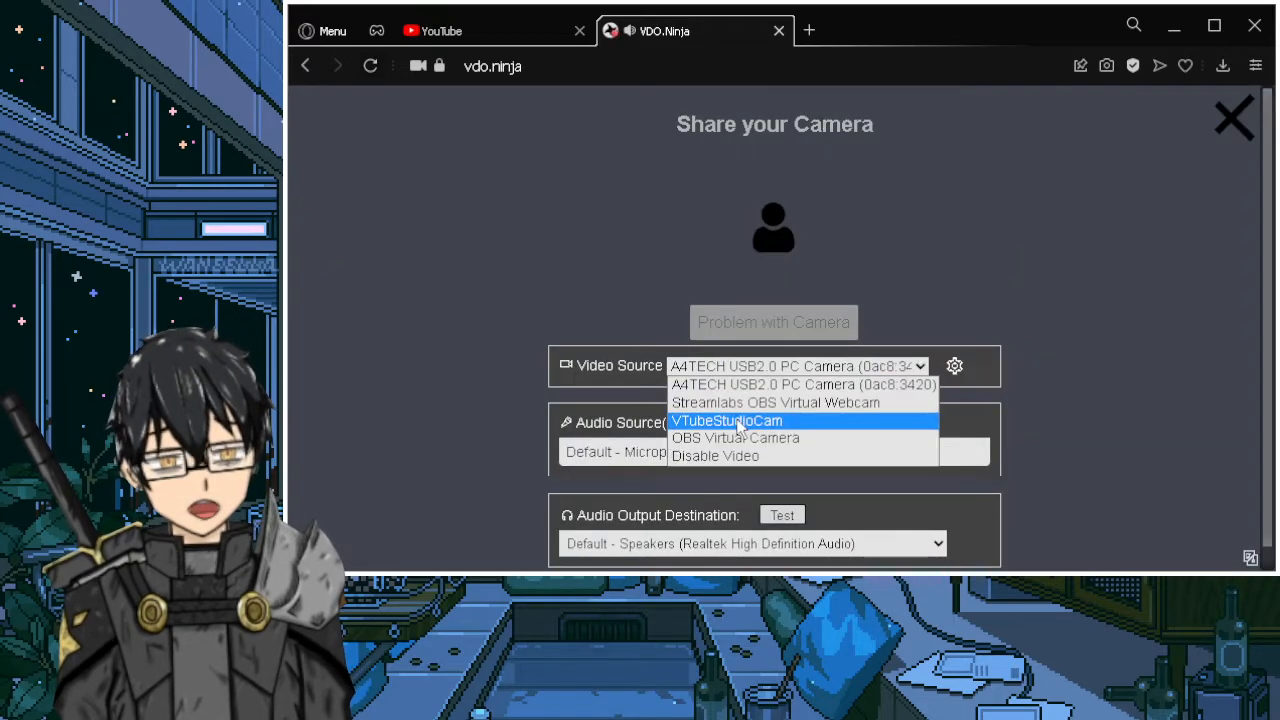
pyautogui.click(745, 418)
# Step: Select No Audio as the audio source and start the stream again
pyautogui.click(717, 430)
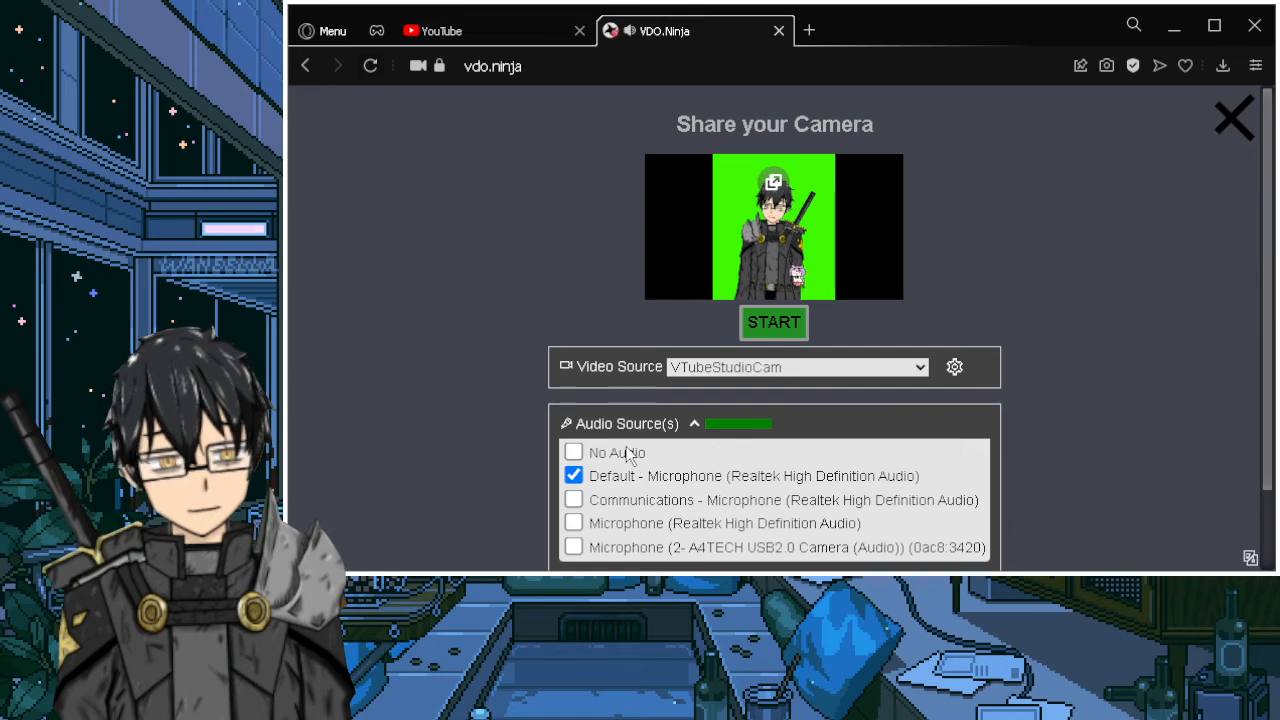
pyautogui.click(576, 453)
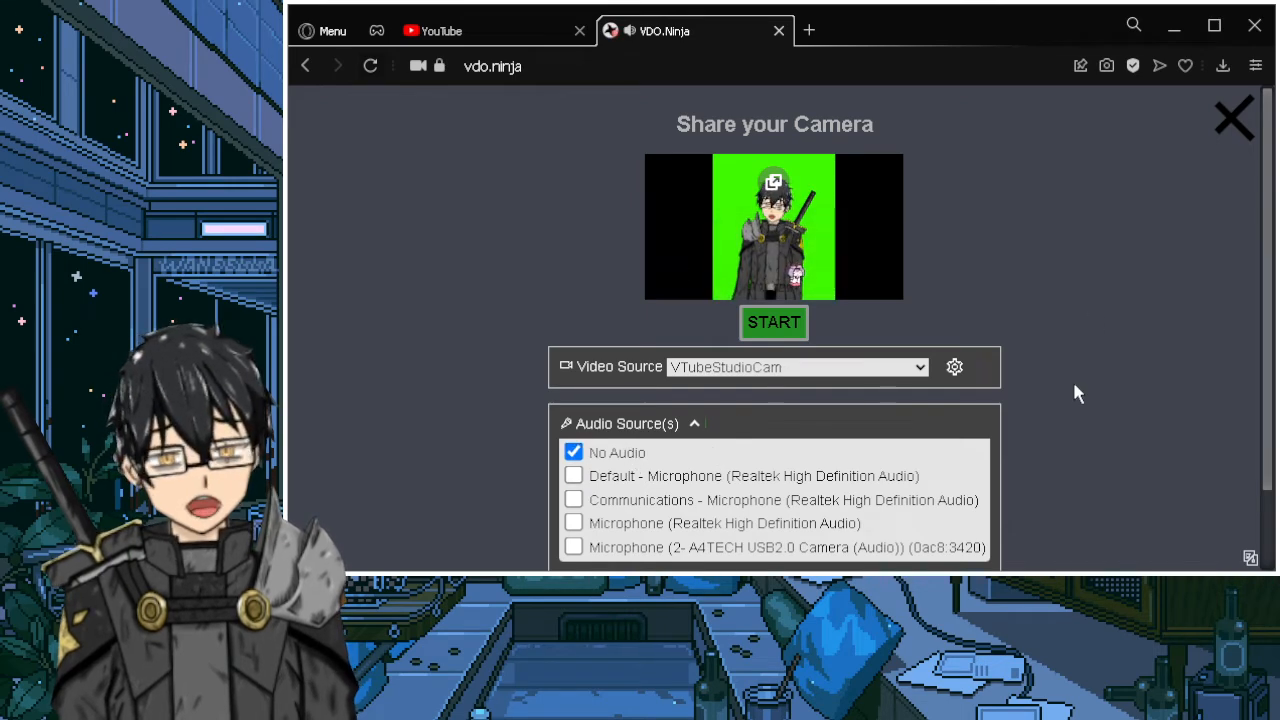
pyautogui.click(673, 430)
pyautogui.scroll(-1, 849, 429)
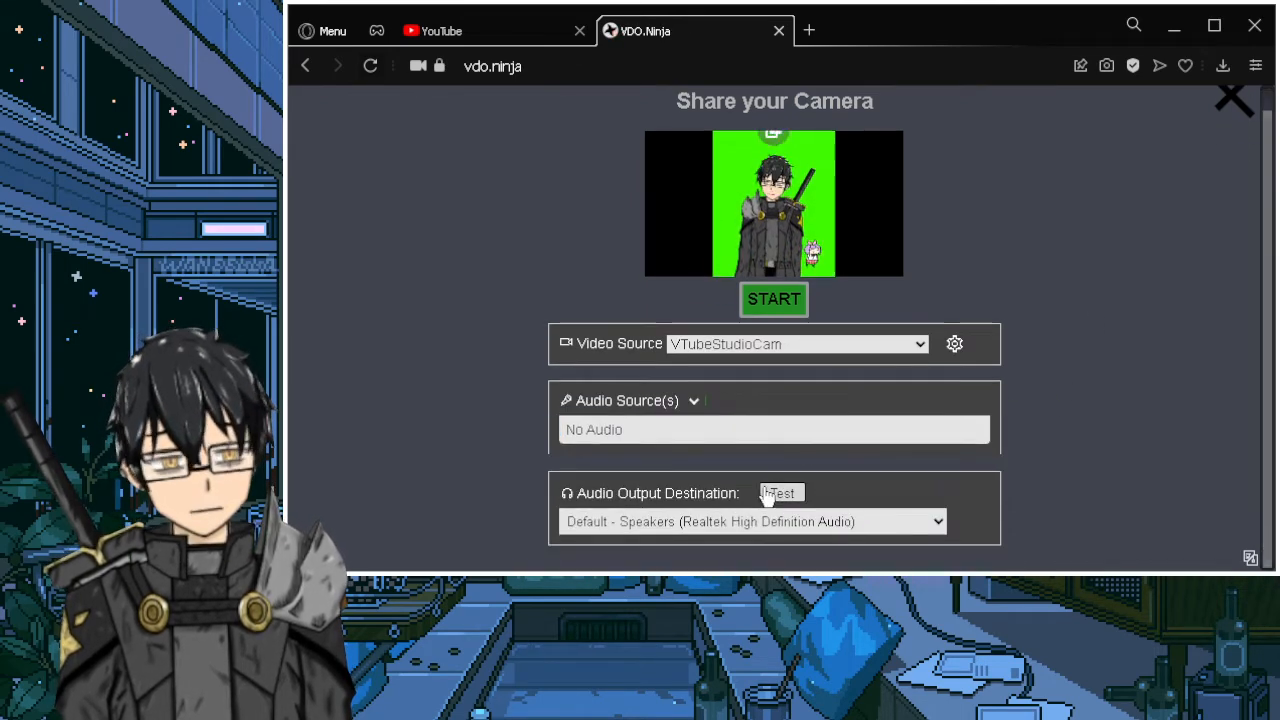
pyautogui.scroll(1, 754, 471)
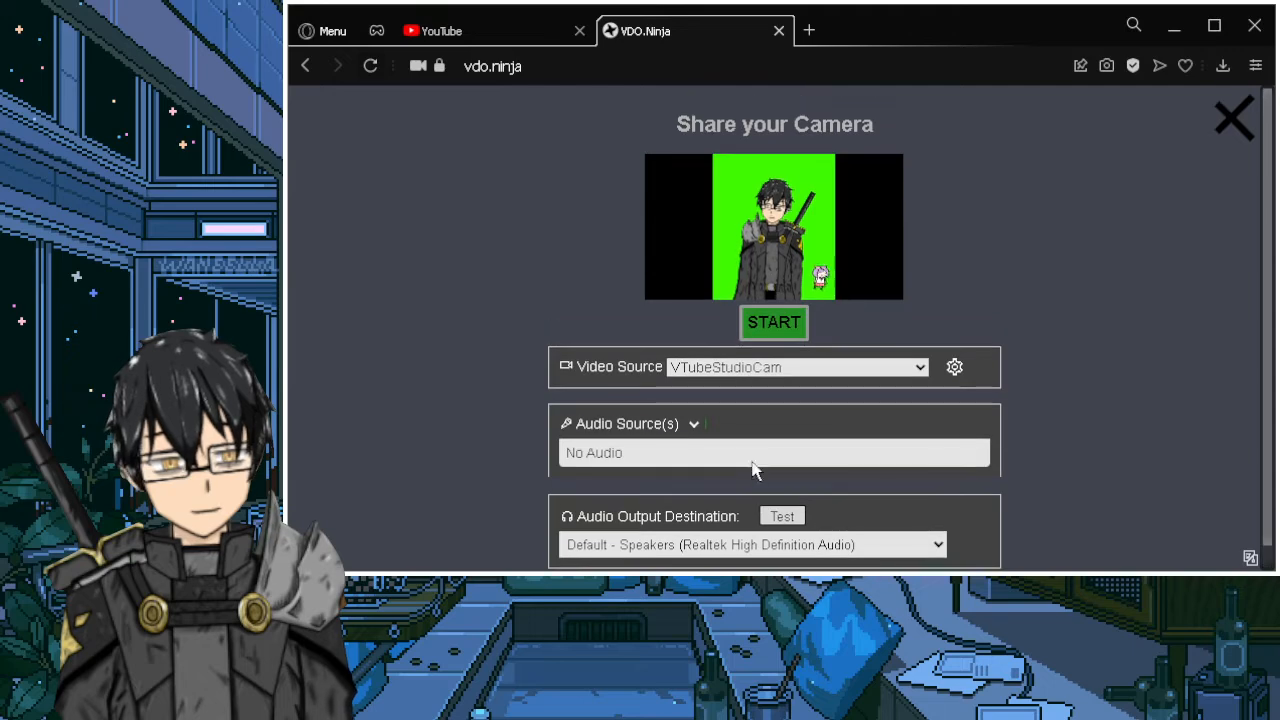
pyautogui.click(773, 323)
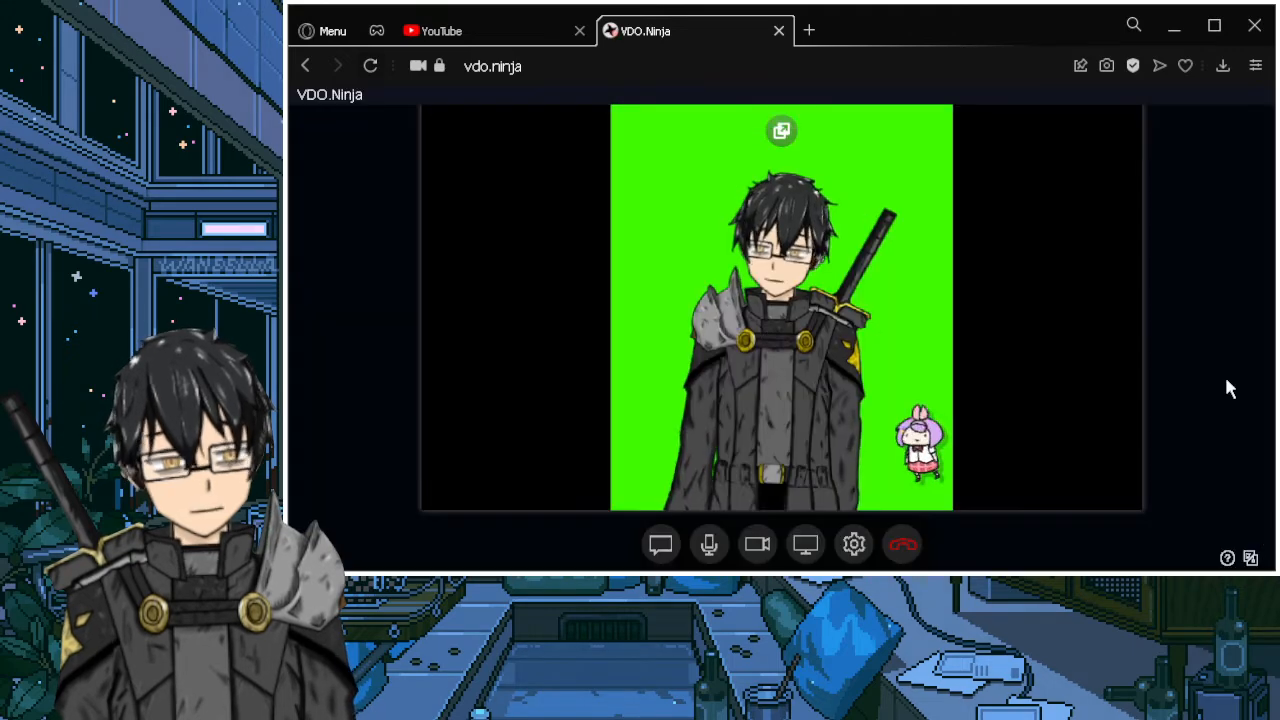
# Step: Maximize the browser window and reload the VDO.Ninja page to return to the sharing options
pyautogui.click(1215, 25)
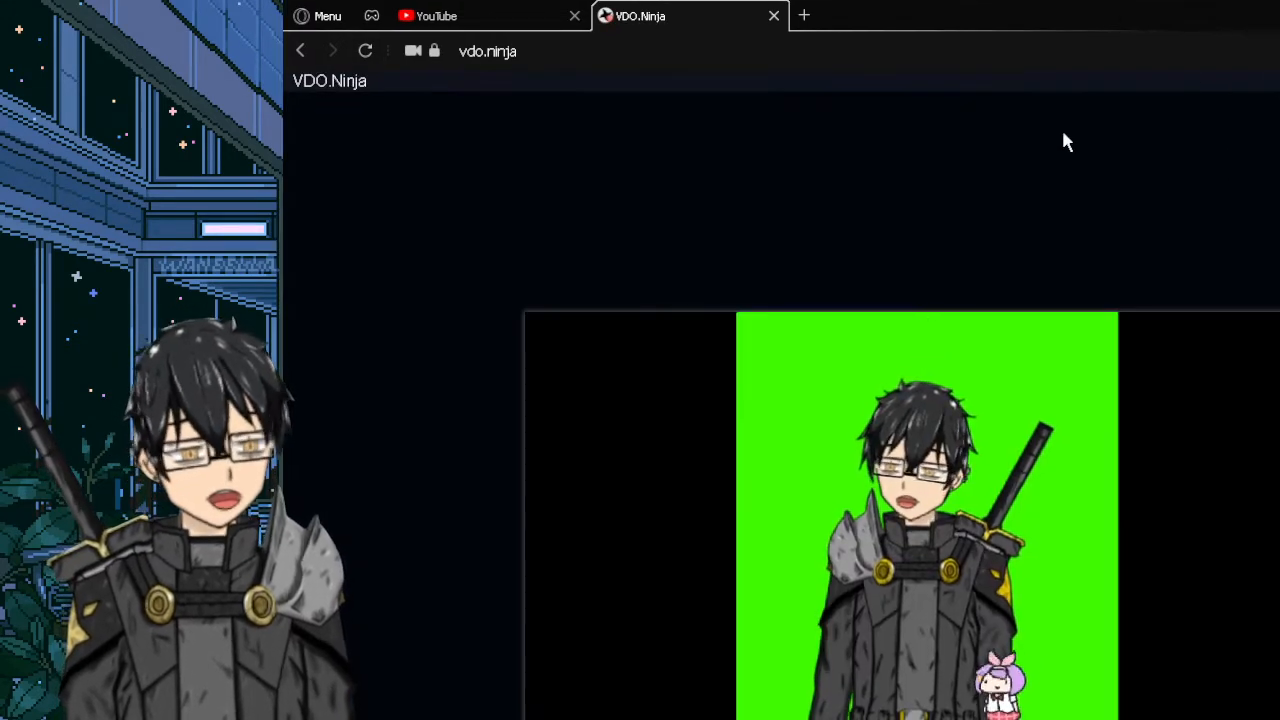
pyautogui.click(365, 52)
pyautogui.click(1016, 149)
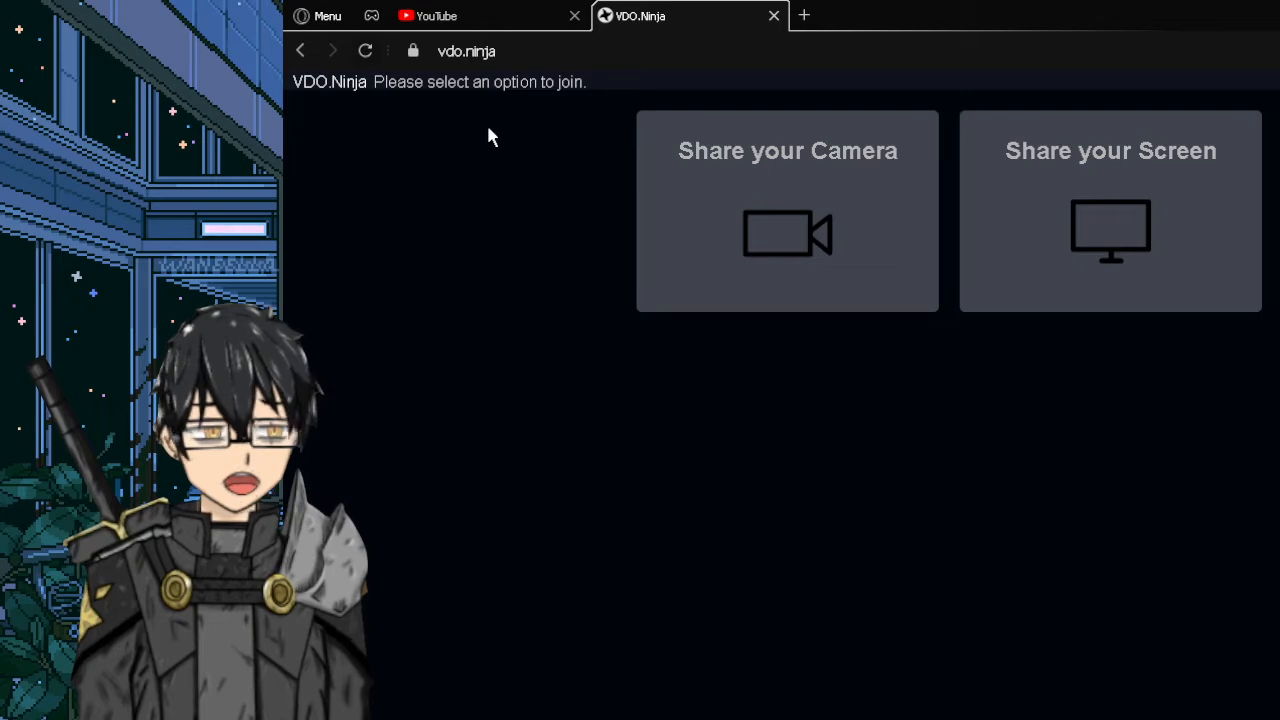
# Step: Open camera sharing, dismiss the video source error and choose VTubeStudioCam as the video source
pyautogui.click(788, 215)
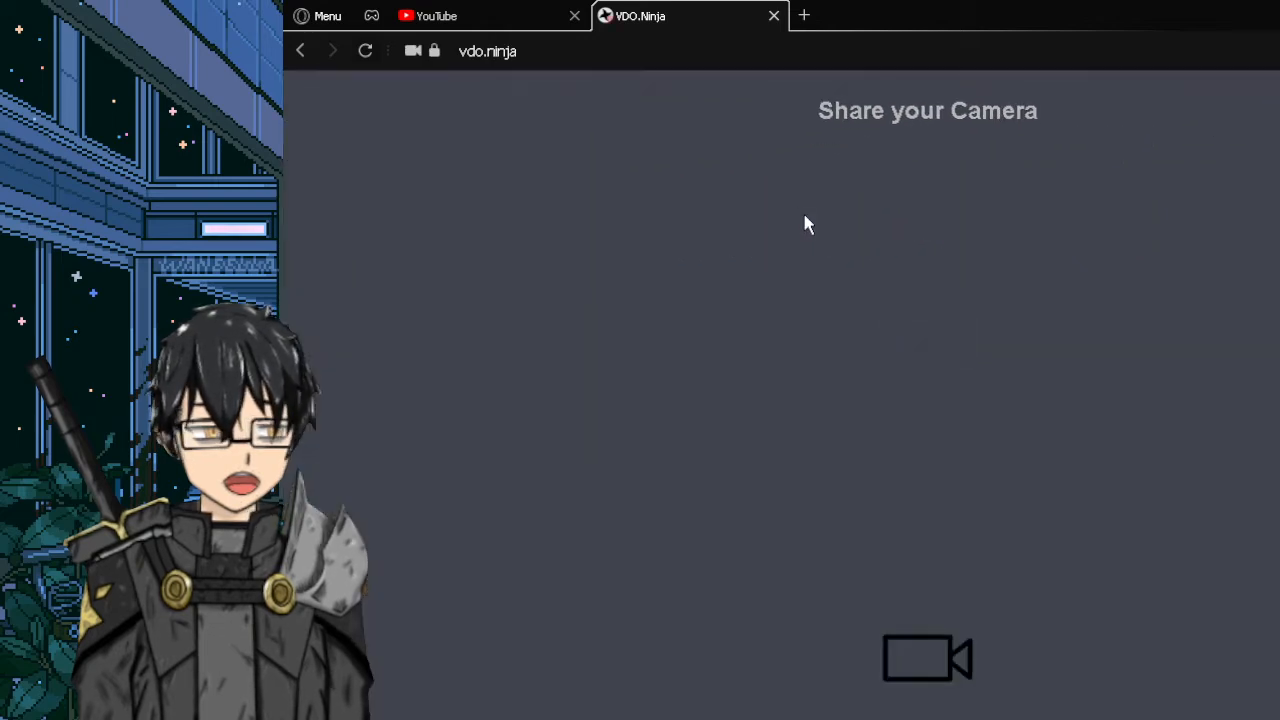
pyautogui.click(993, 530)
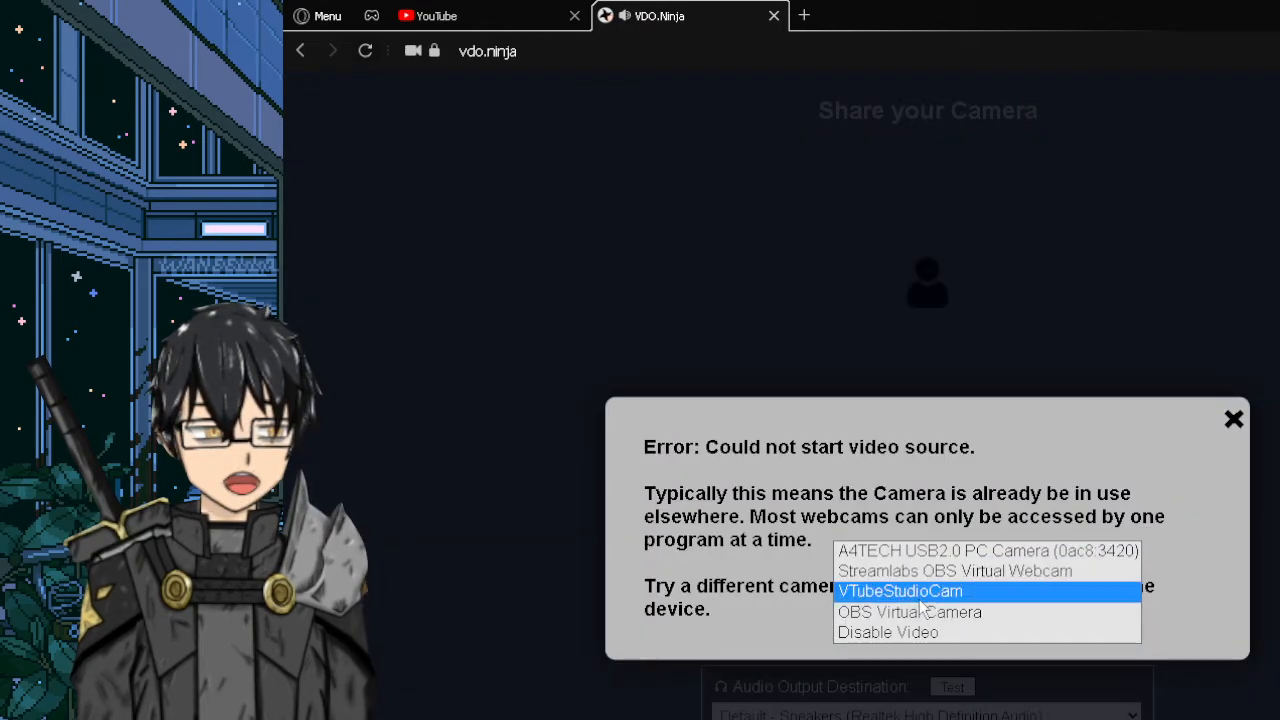
pyautogui.click(1236, 420)
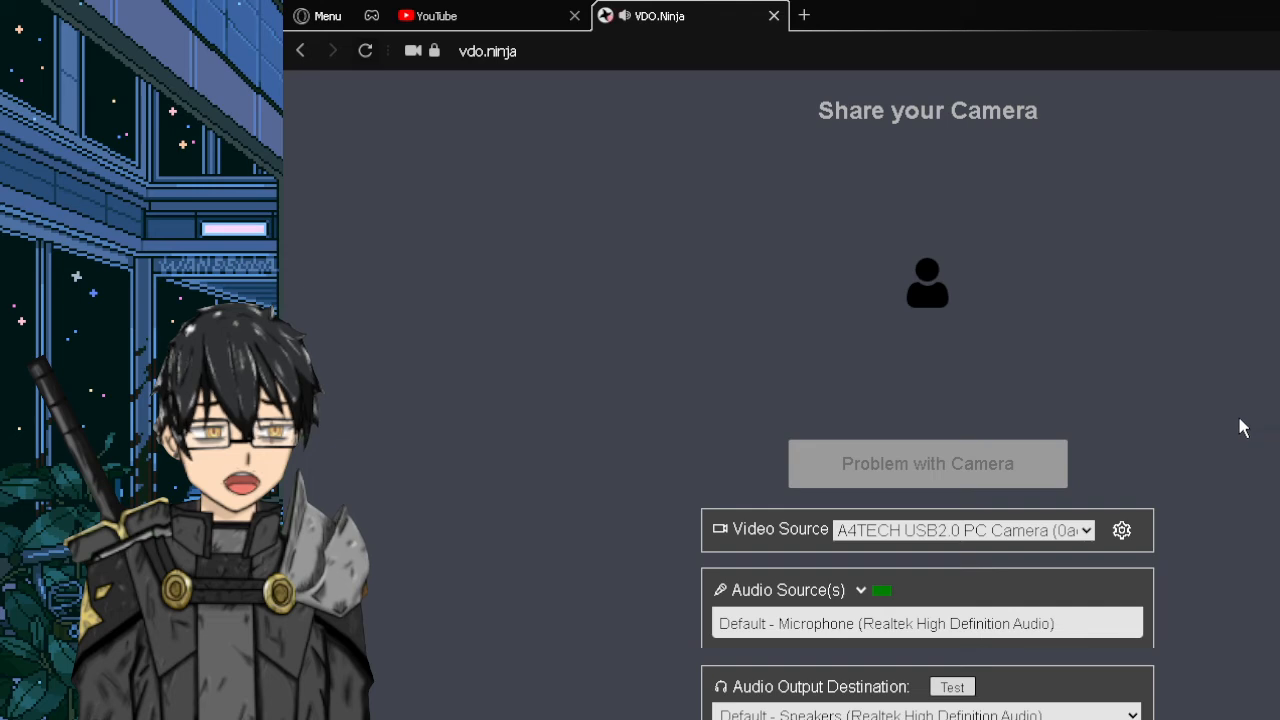
pyautogui.click(966, 531)
pyautogui.click(910, 590)
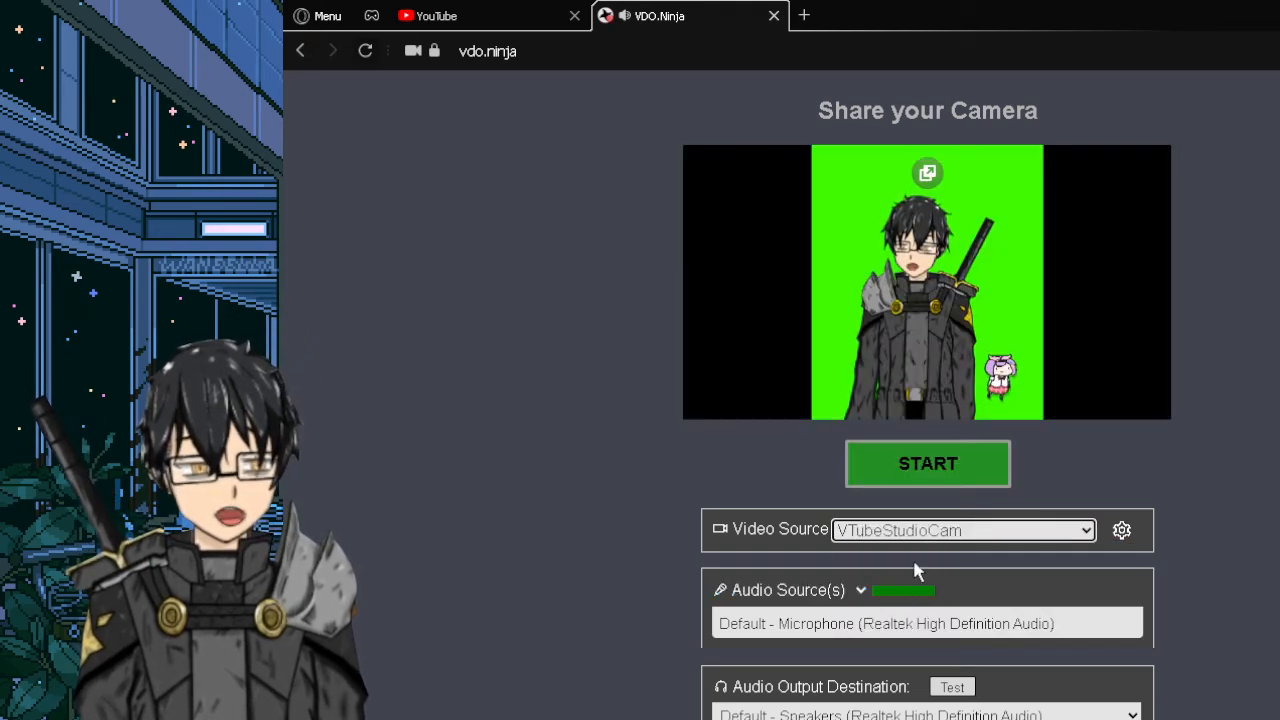
# Step: Set the stream's audio source to No Audio and start sharing the VTubeStudioCam feed
pyautogui.click(740, 618)
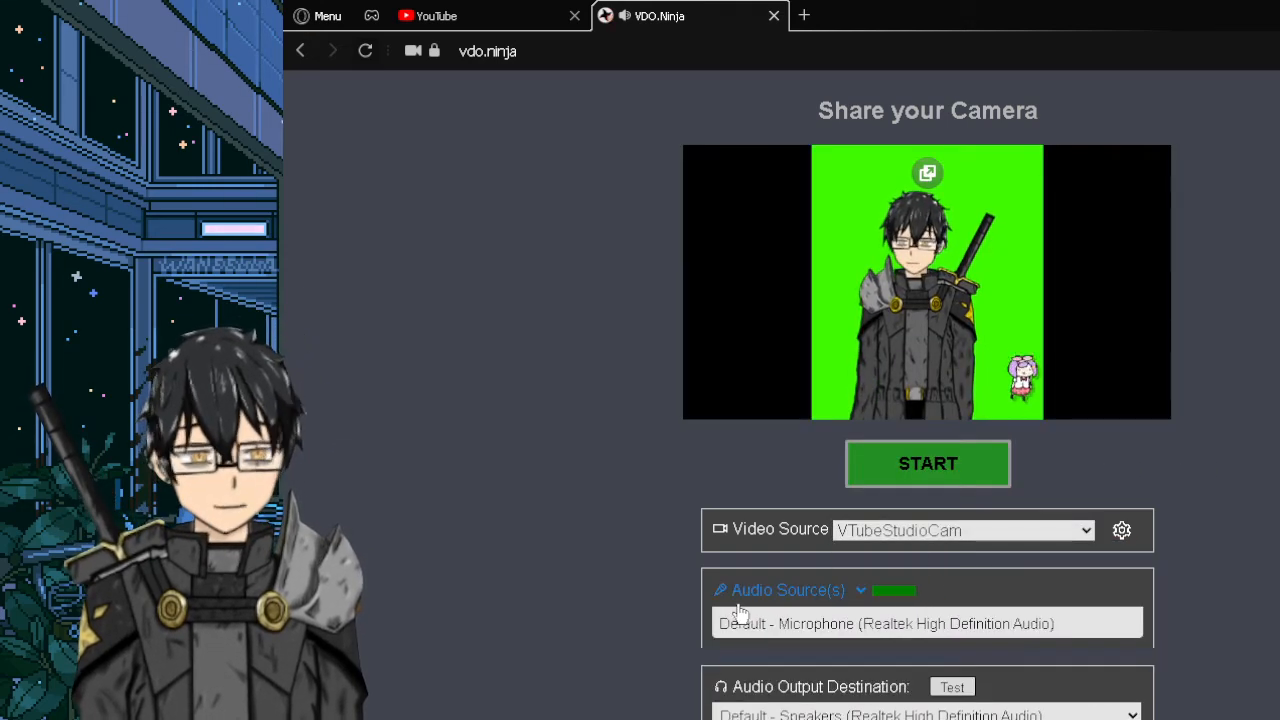
pyautogui.click(777, 634)
pyautogui.click(765, 623)
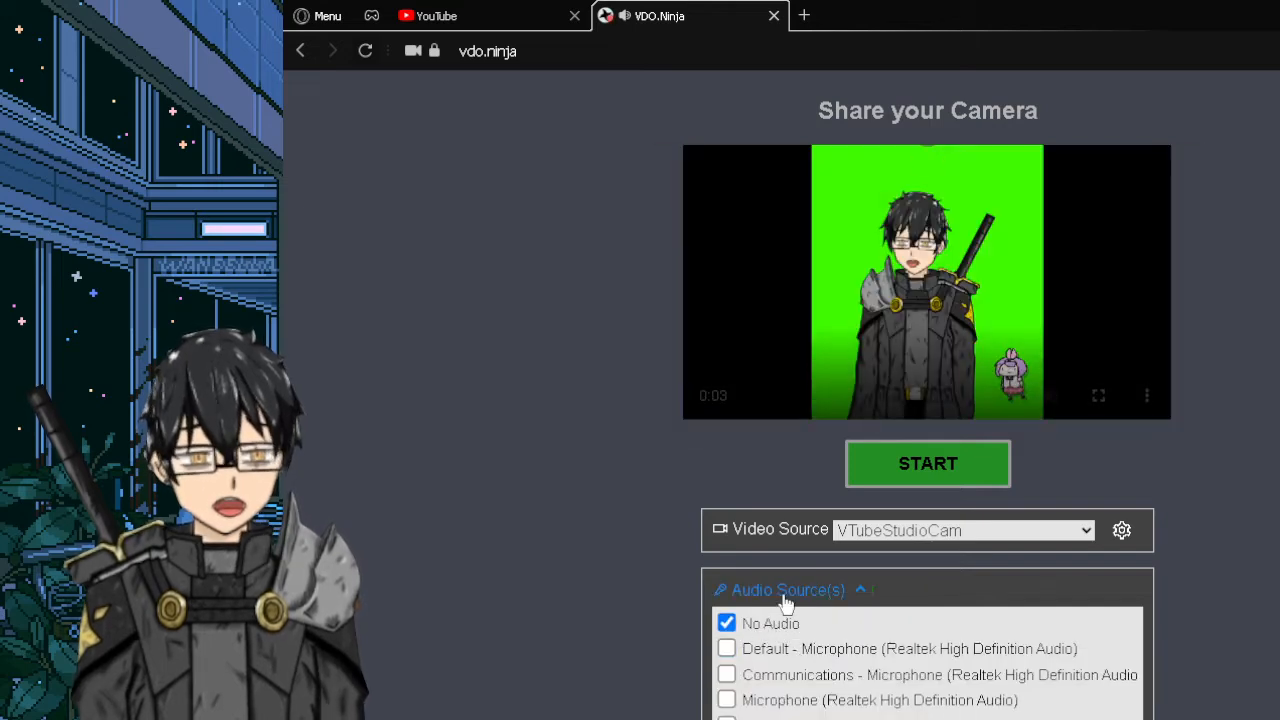
pyautogui.click(930, 478)
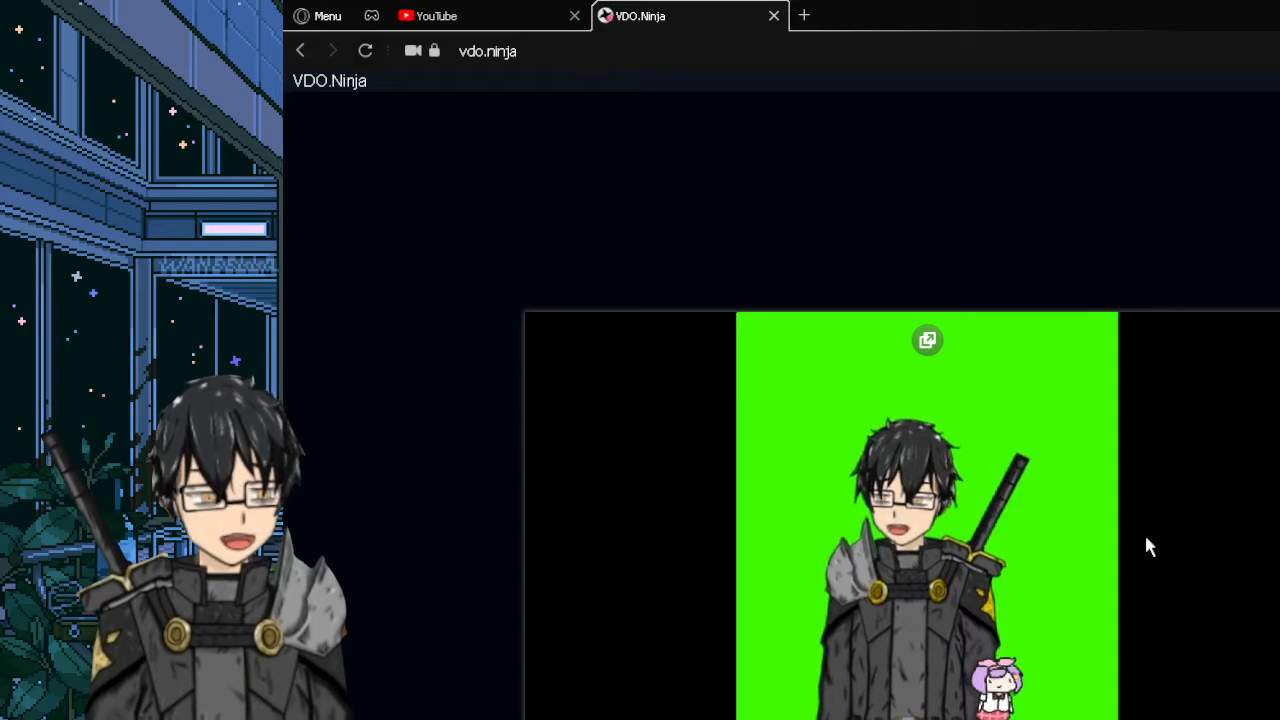
# Step: Examine the stream's advanced video settings, including the height and width sliders, and close the settings
pyautogui.click(1157, 715)
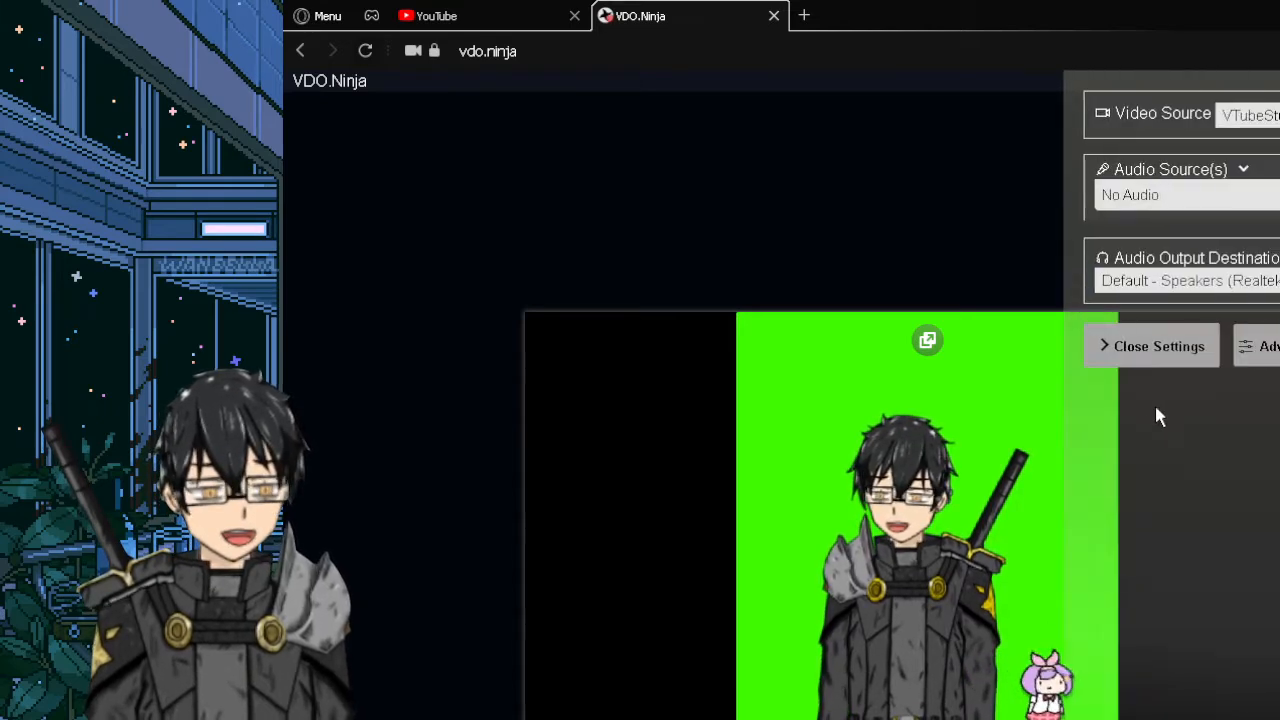
pyautogui.click(1276, 350)
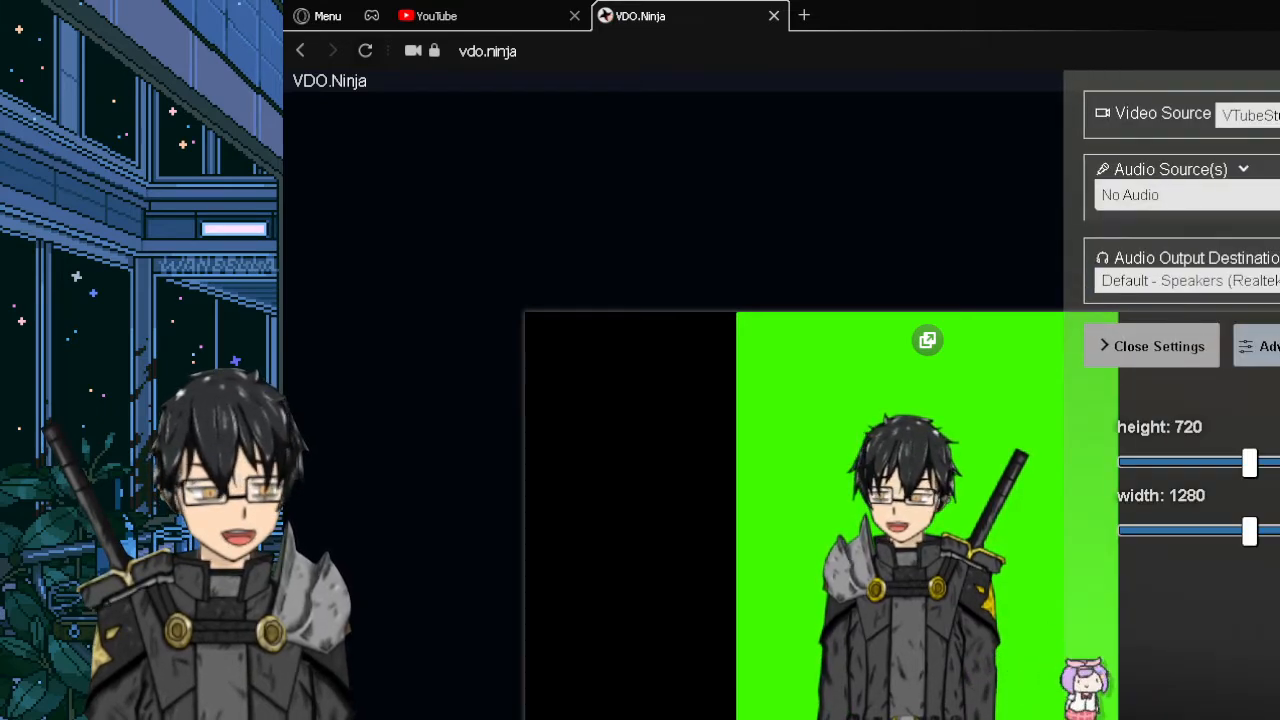
pyautogui.click(1276, 350)
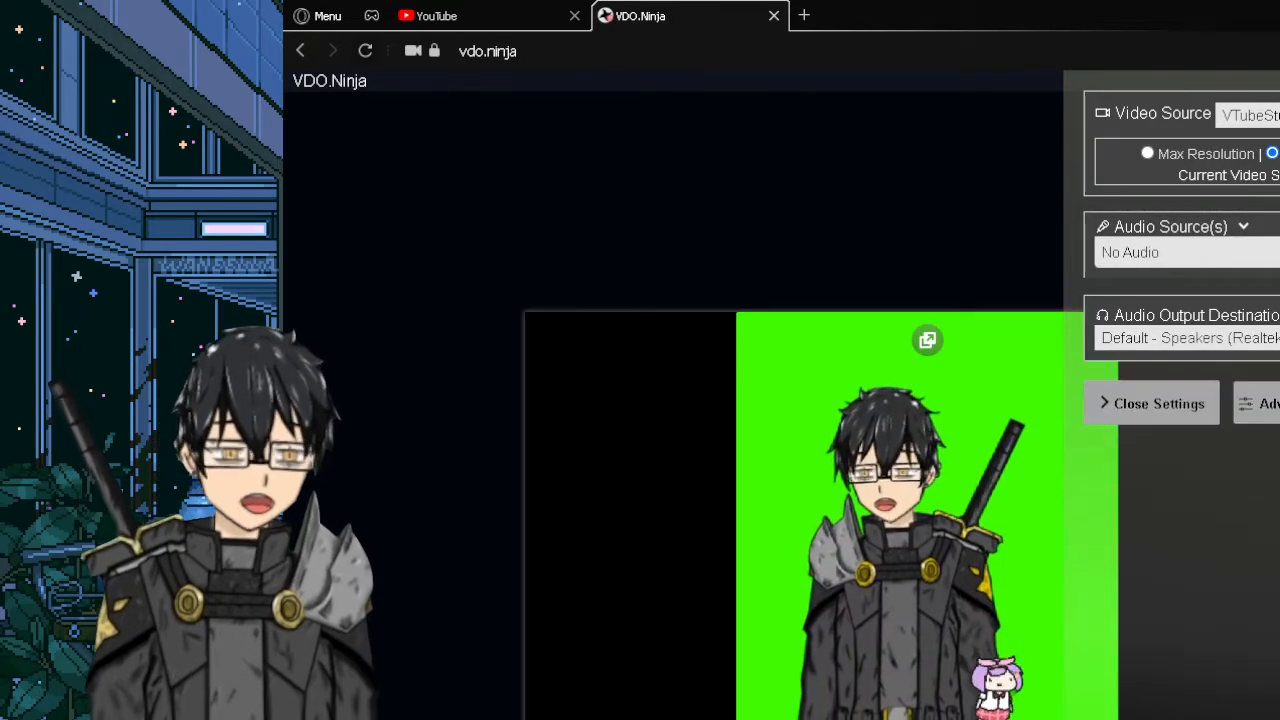
pyautogui.click(1220, 283)
pyautogui.click(1220, 283)
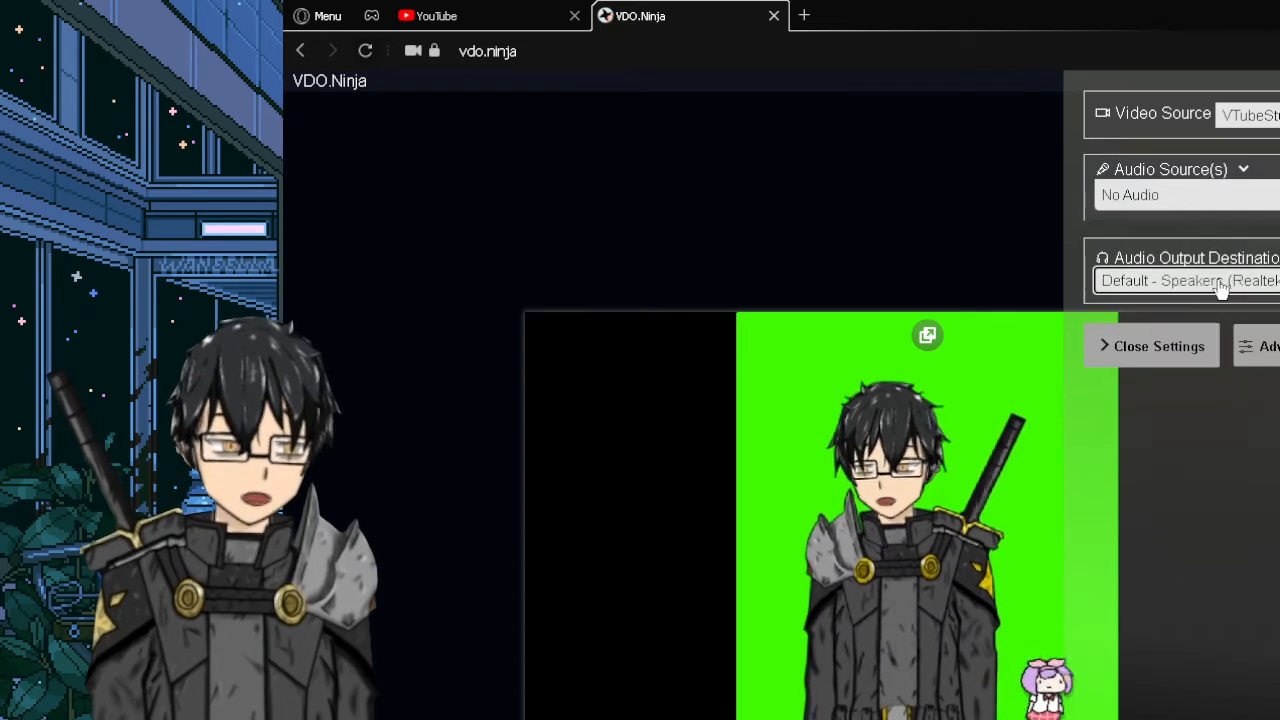
pyautogui.click(1140, 345)
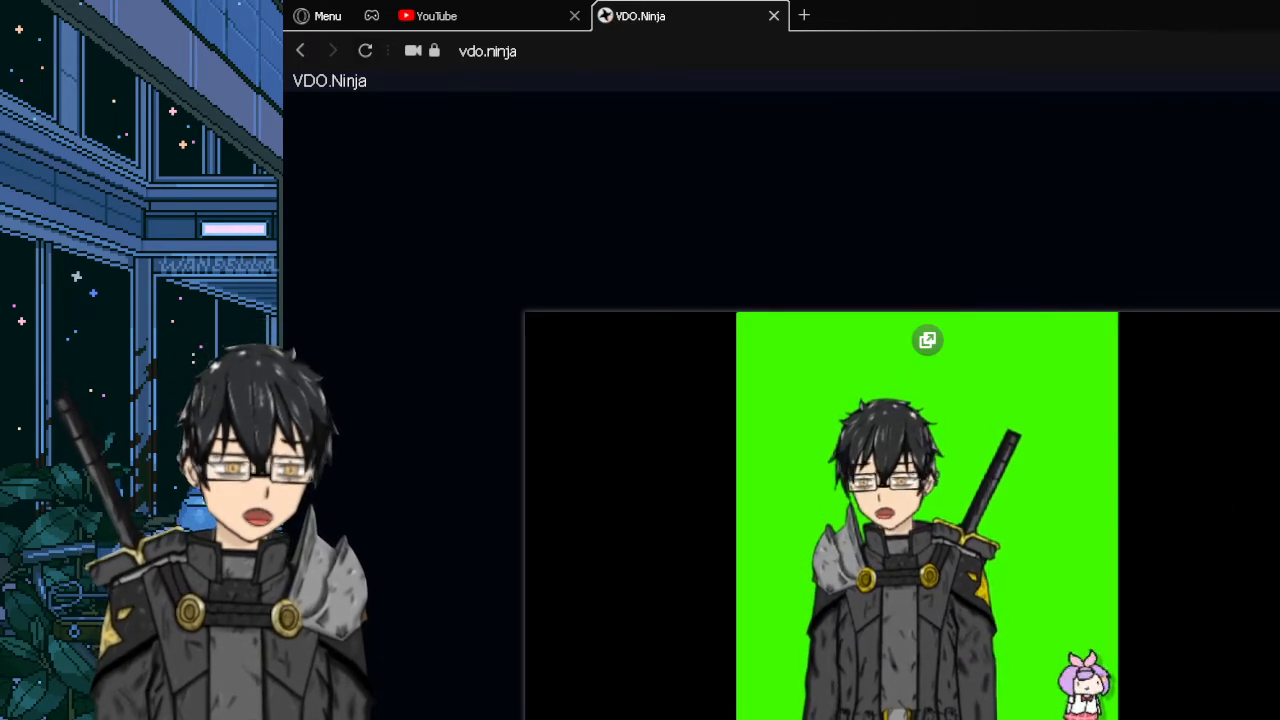
# Step: Restore the browser window to its smaller size, hang up the stream and reload the VDO.Ninja page
pyautogui.click(1257, 37)
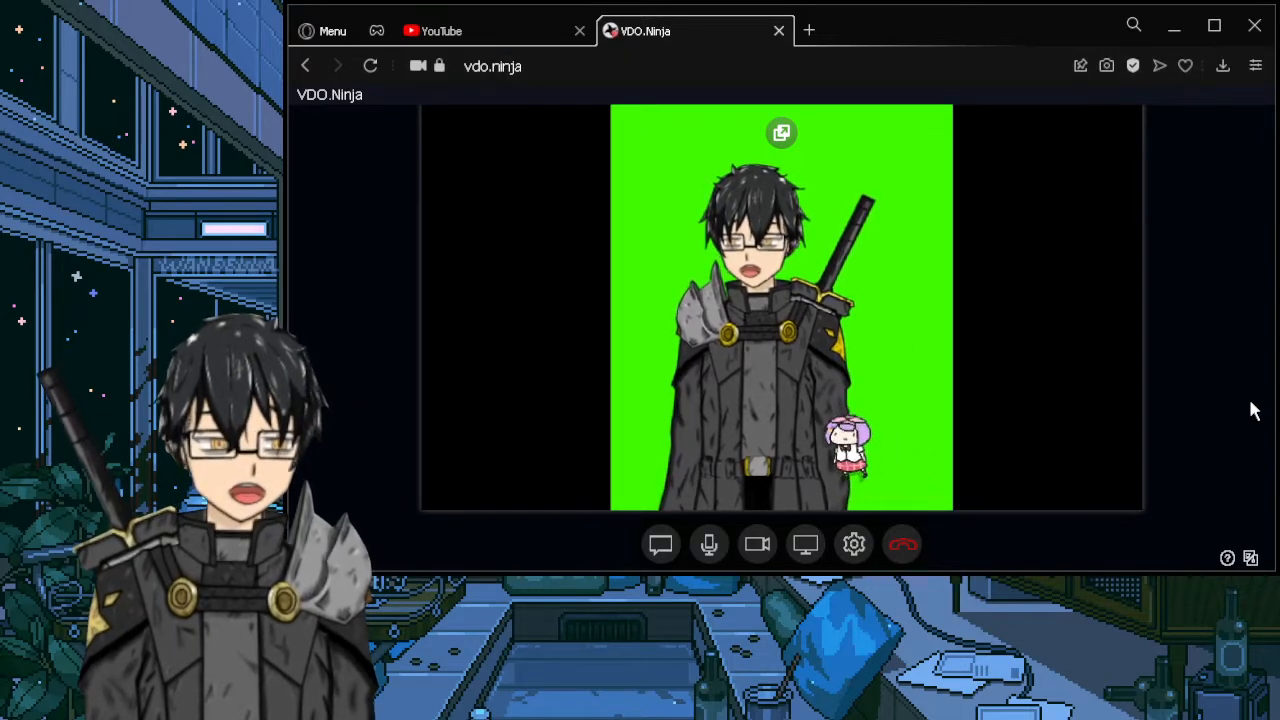
pyautogui.click(899, 546)
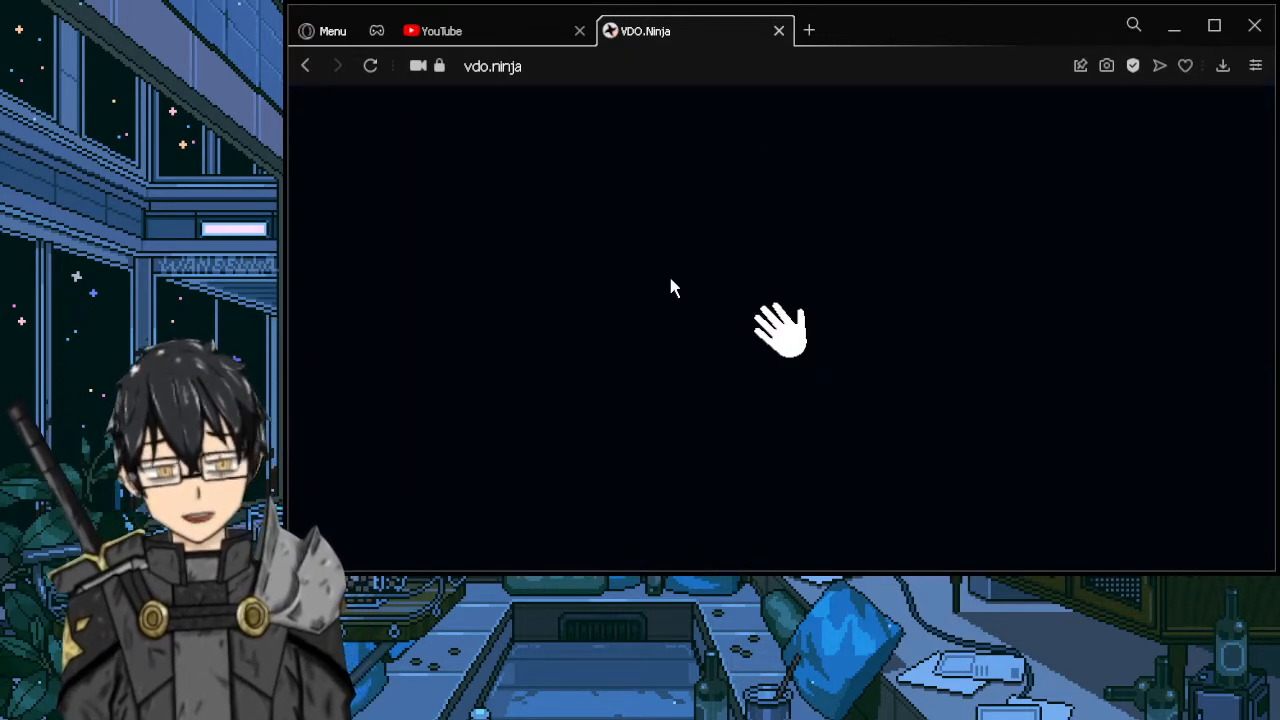
pyautogui.click(372, 66)
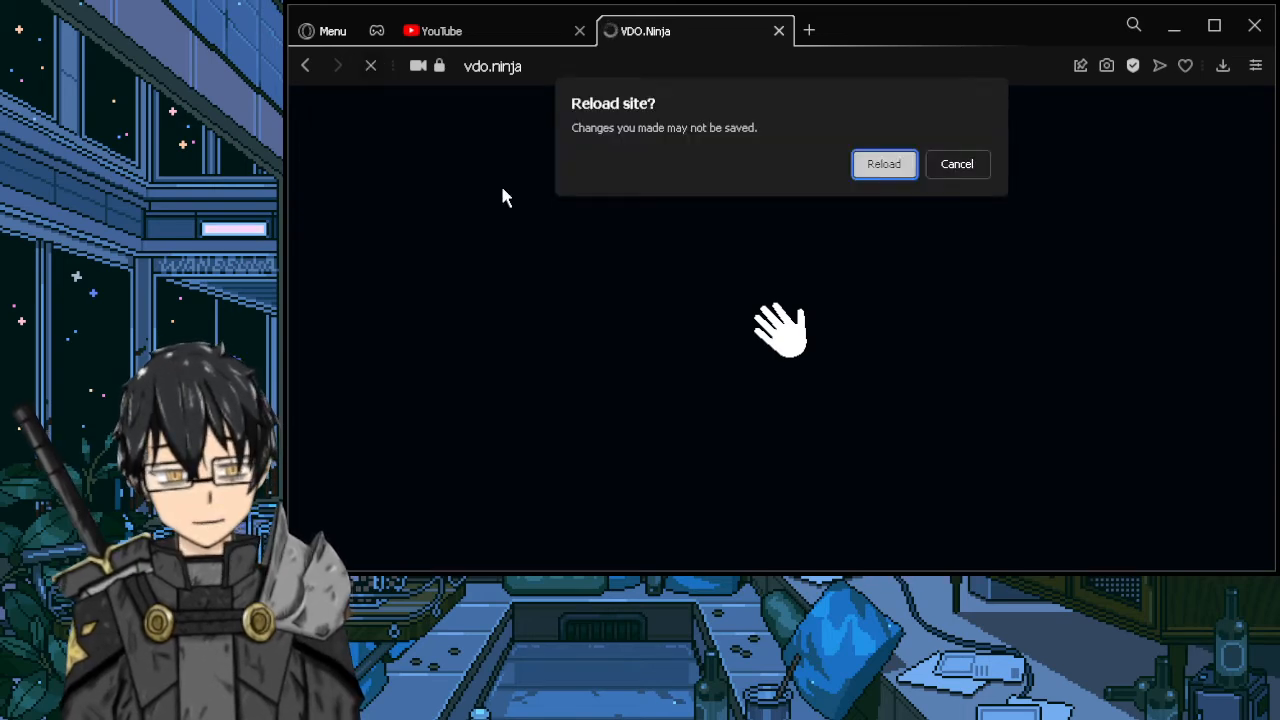
pyautogui.click(862, 175)
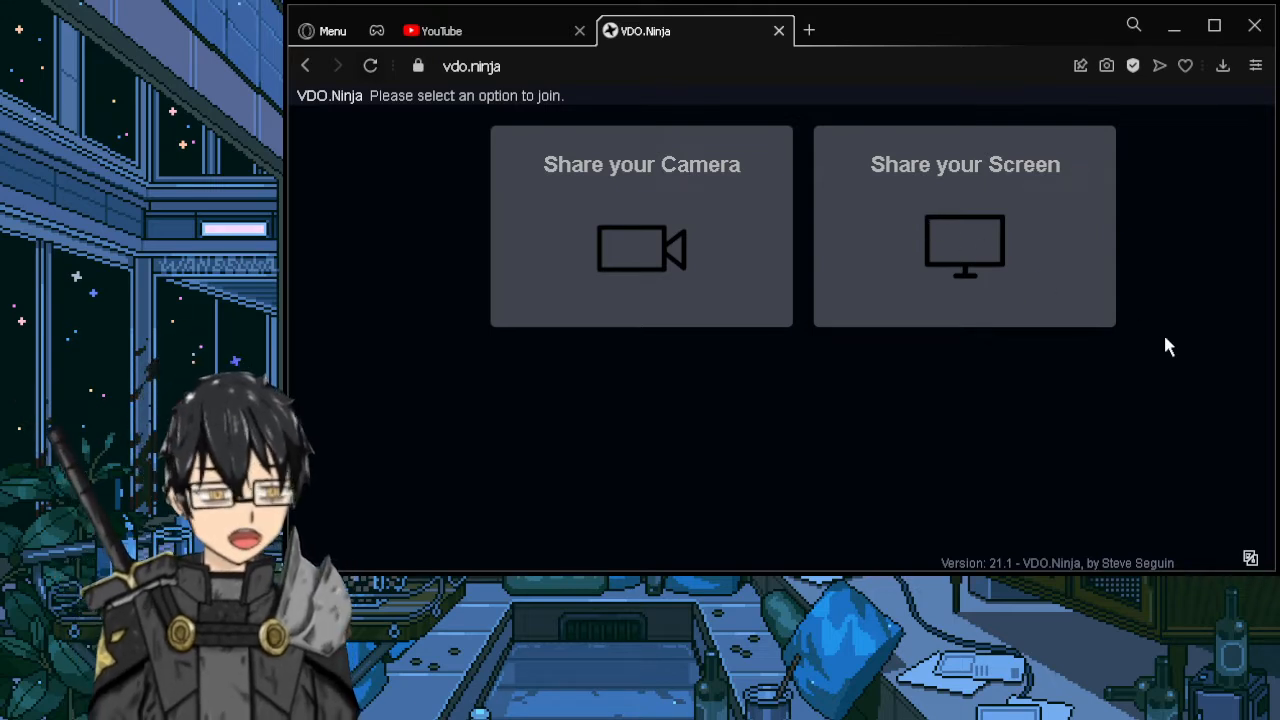
# Step: Open camera sharing, try Streamlabs OBS Virtual Webcam as the video source, and switch it to VTubeStudioCam
pyautogui.click(665, 265)
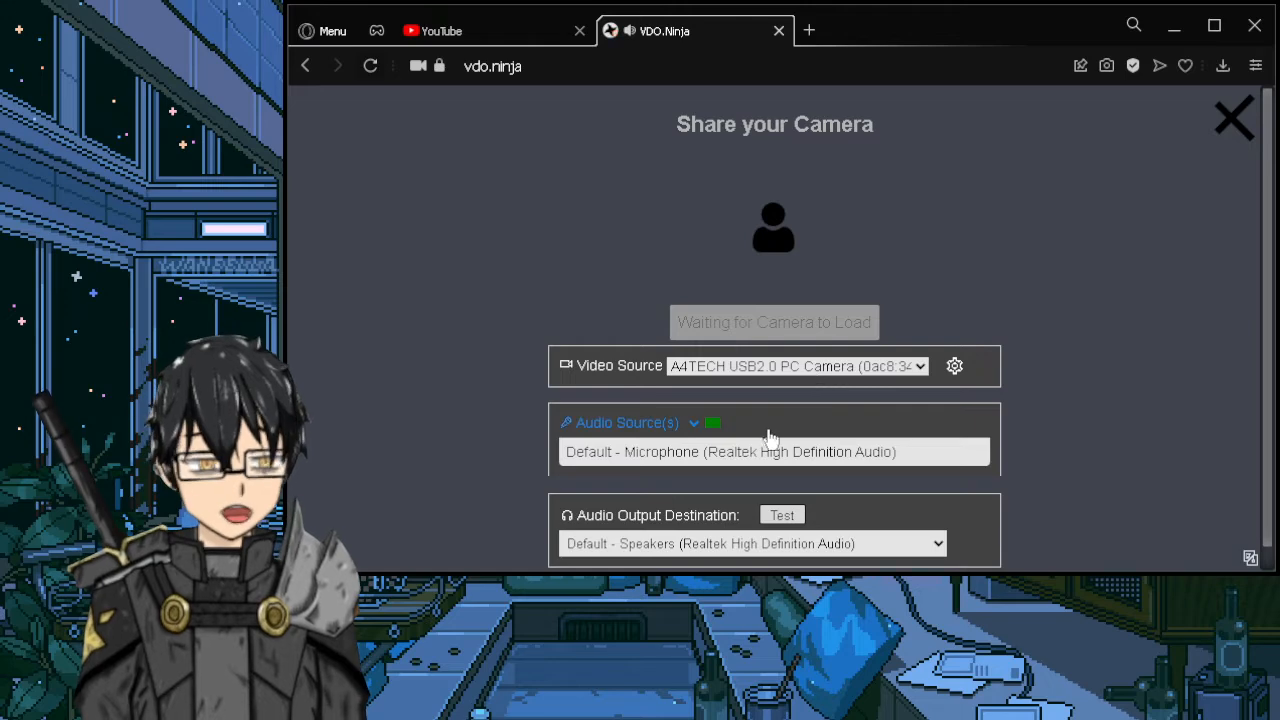
pyautogui.click(744, 375)
pyautogui.click(840, 402)
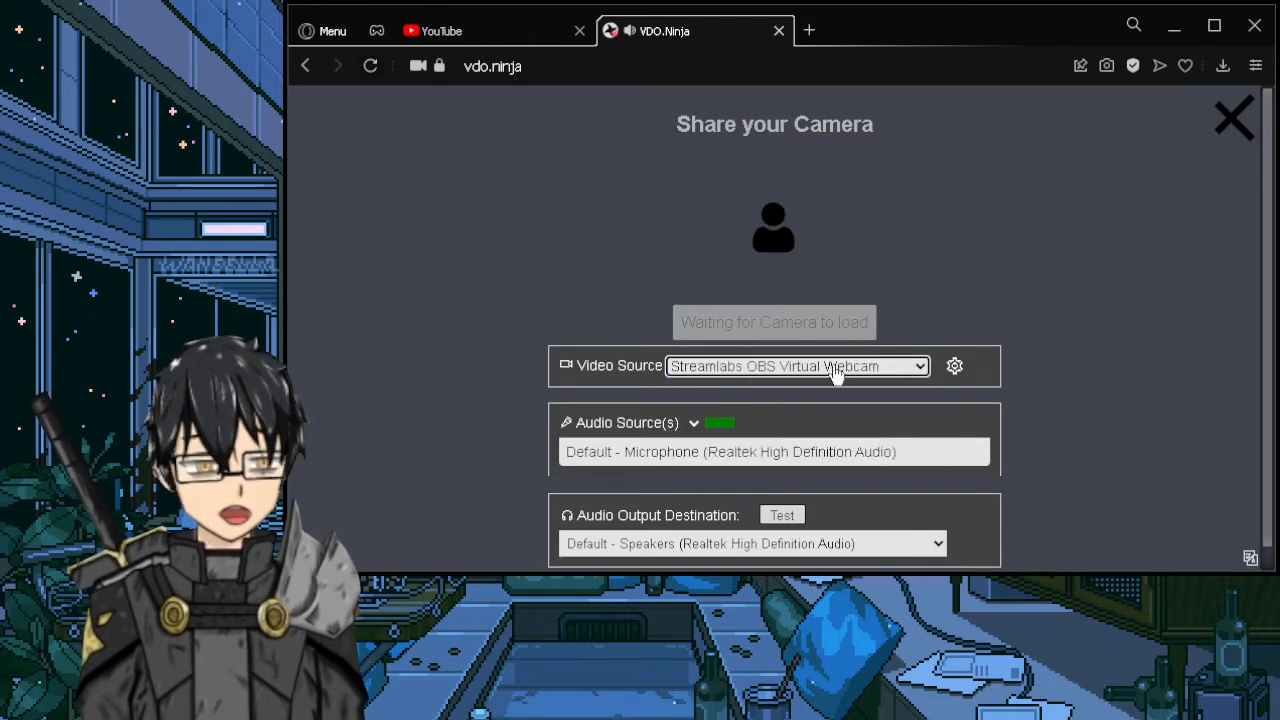
pyautogui.click(790, 368)
pyautogui.click(752, 420)
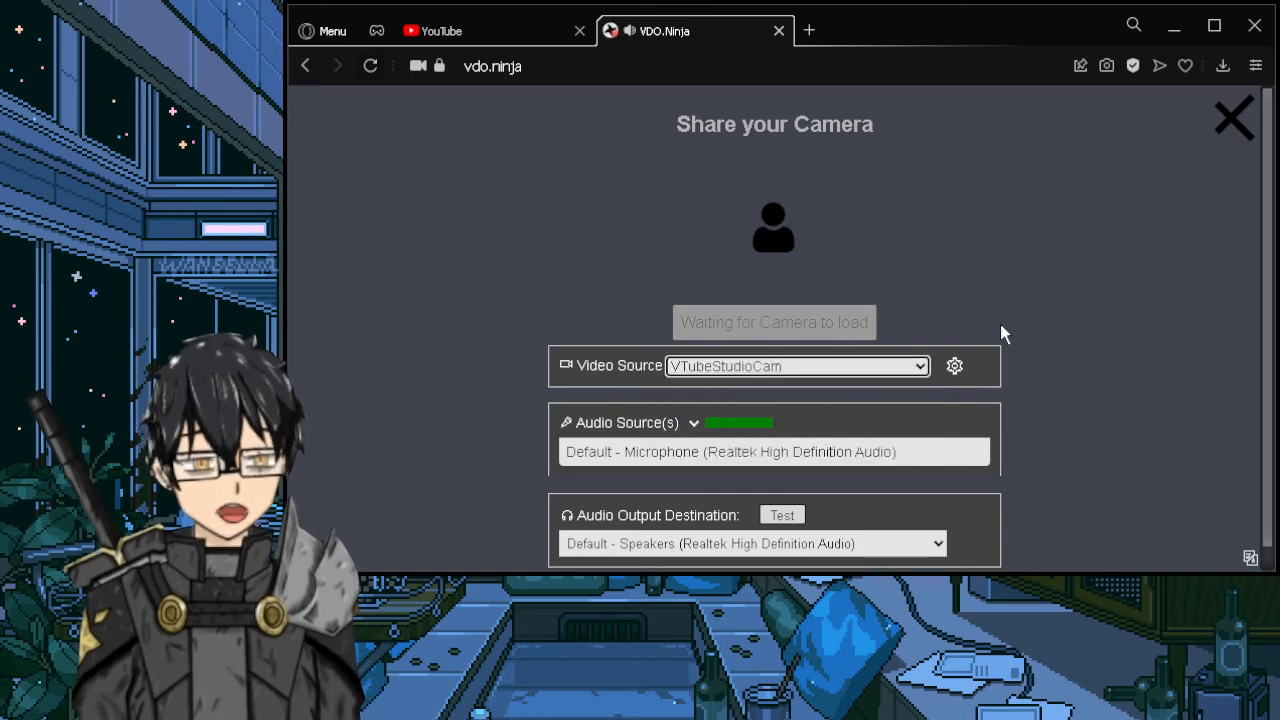
# Step: Set the audio source for the camera share to No Audio
pyautogui.scroll(-1, 1113, 426)
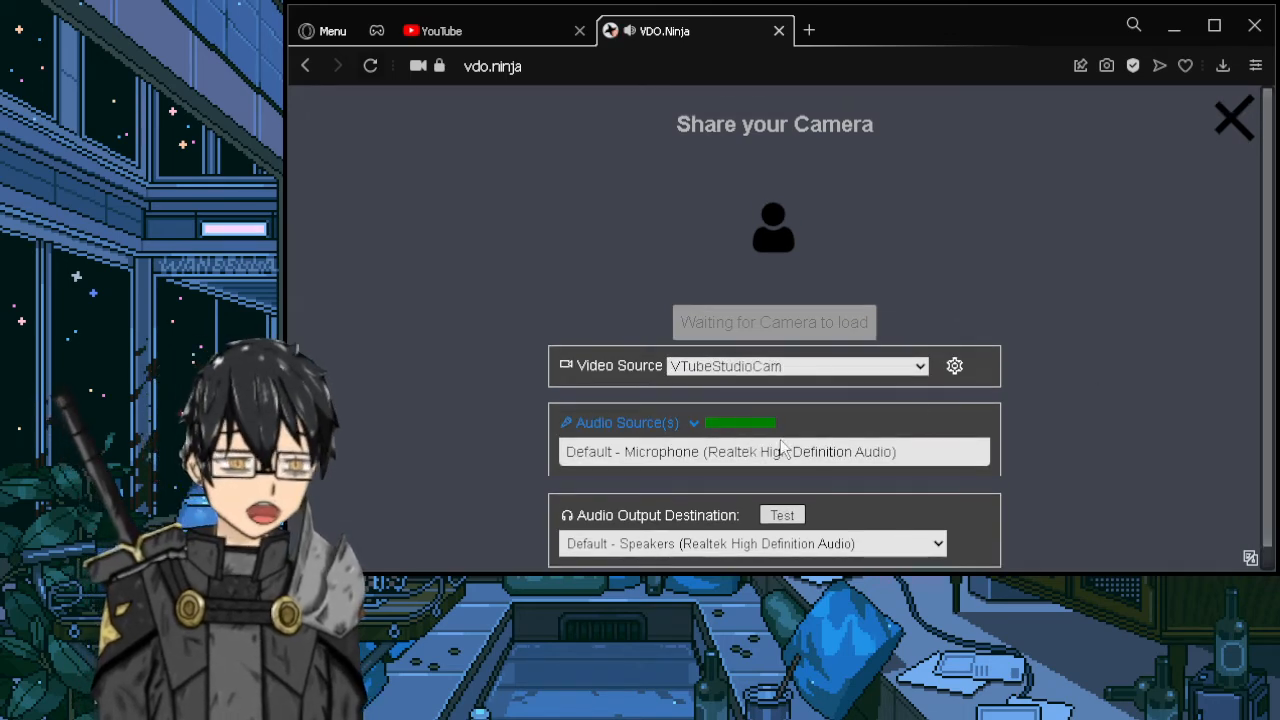
pyautogui.click(655, 423)
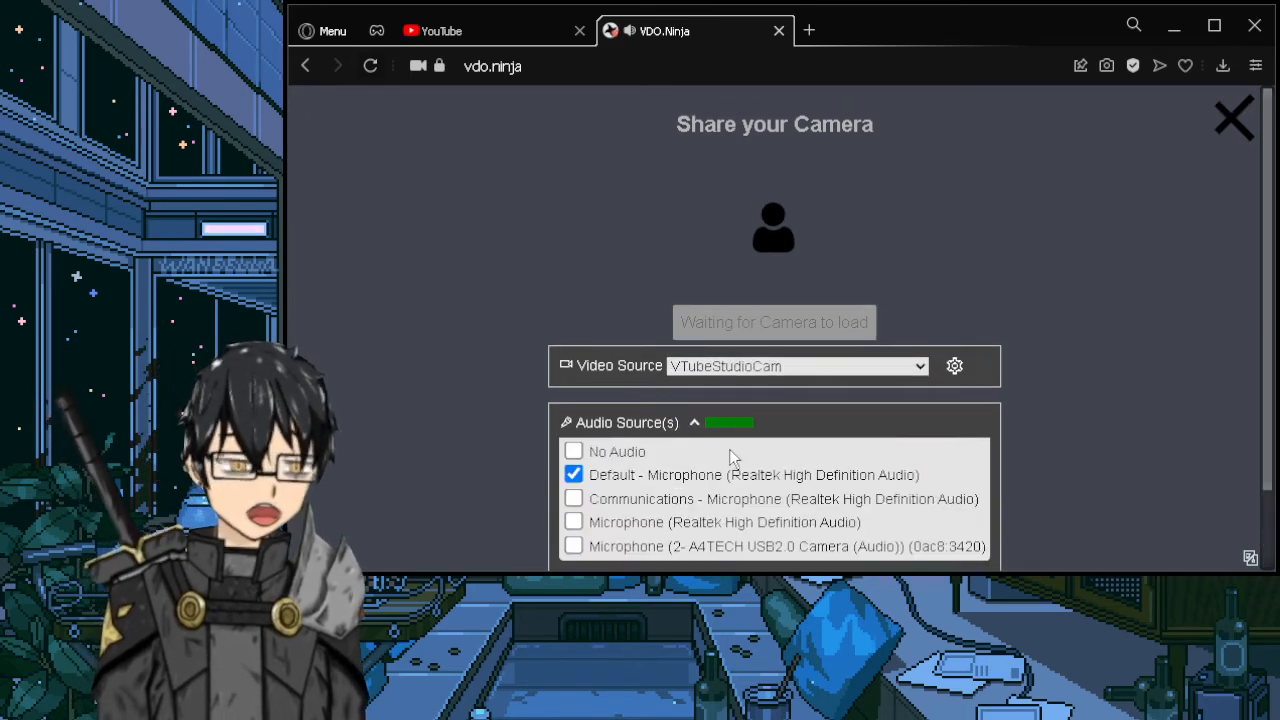
pyautogui.click(577, 453)
# Step: Try to get the camera feed loading by switching the video source to Disable Video and back to VTubeStudioCam
pyautogui.click(720, 368)
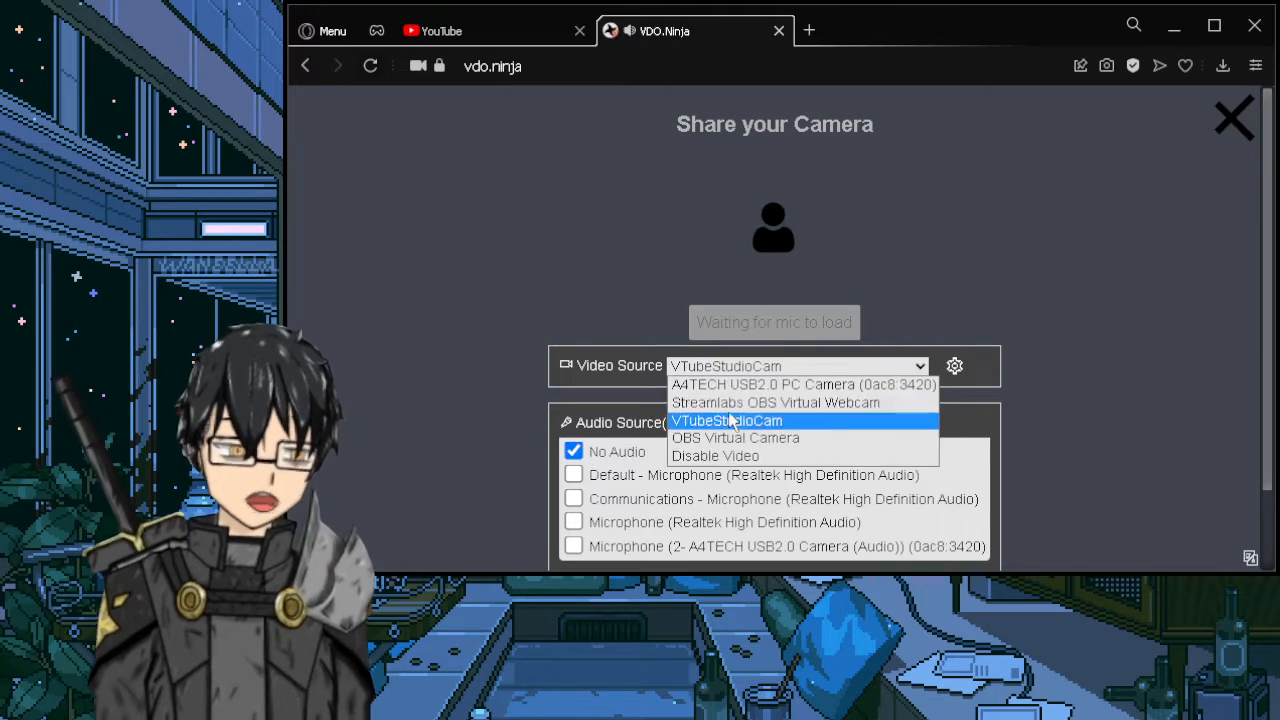
pyautogui.click(735, 421)
pyautogui.click(740, 368)
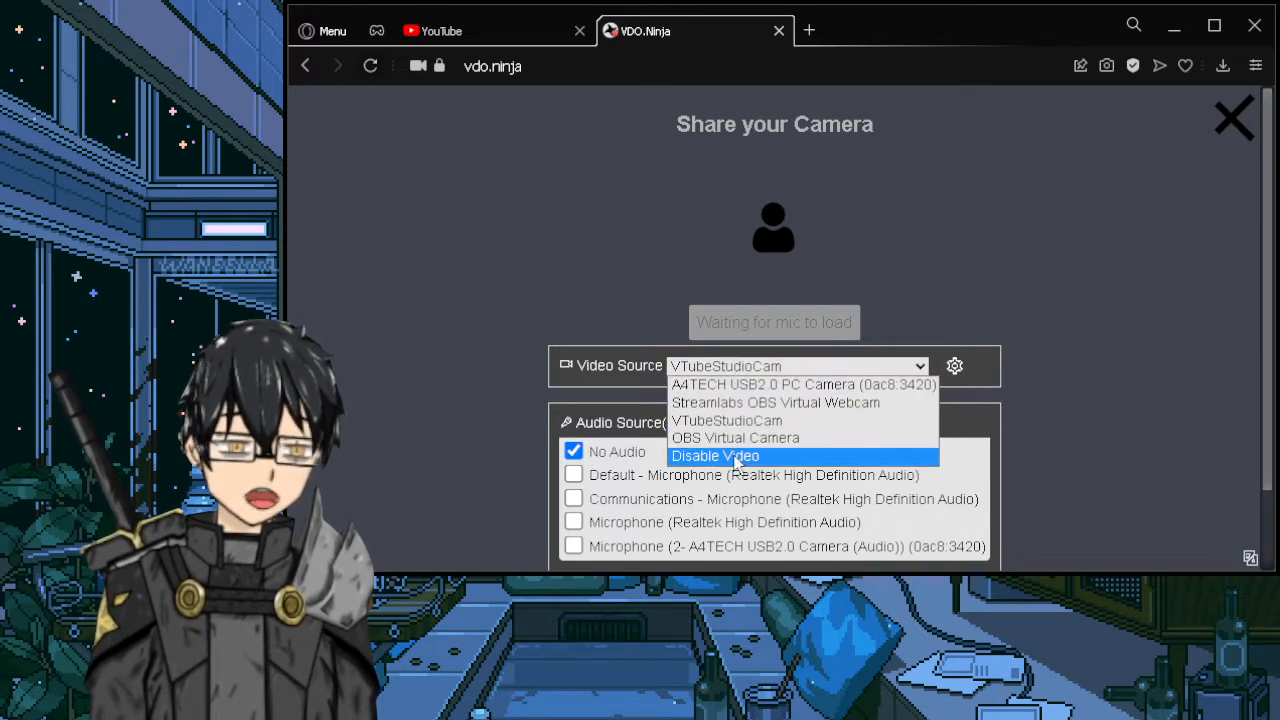
pyautogui.click(735, 456)
pyautogui.click(740, 367)
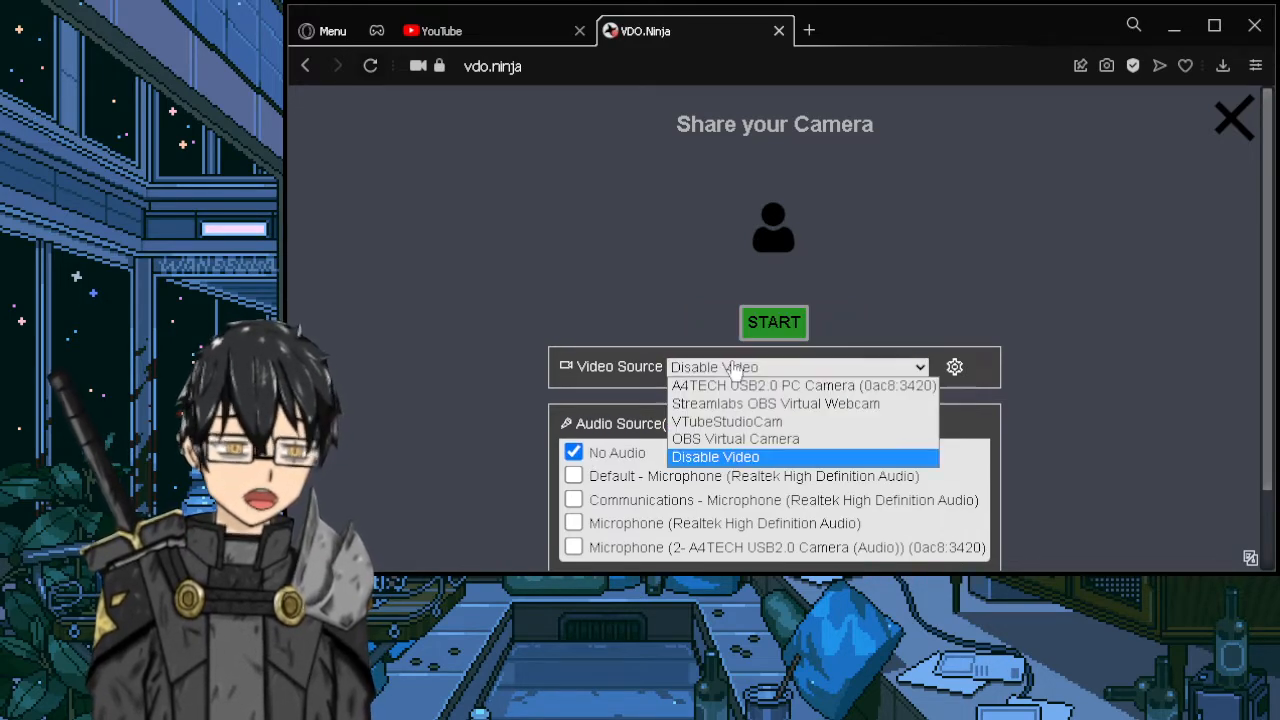
pyautogui.click(740, 422)
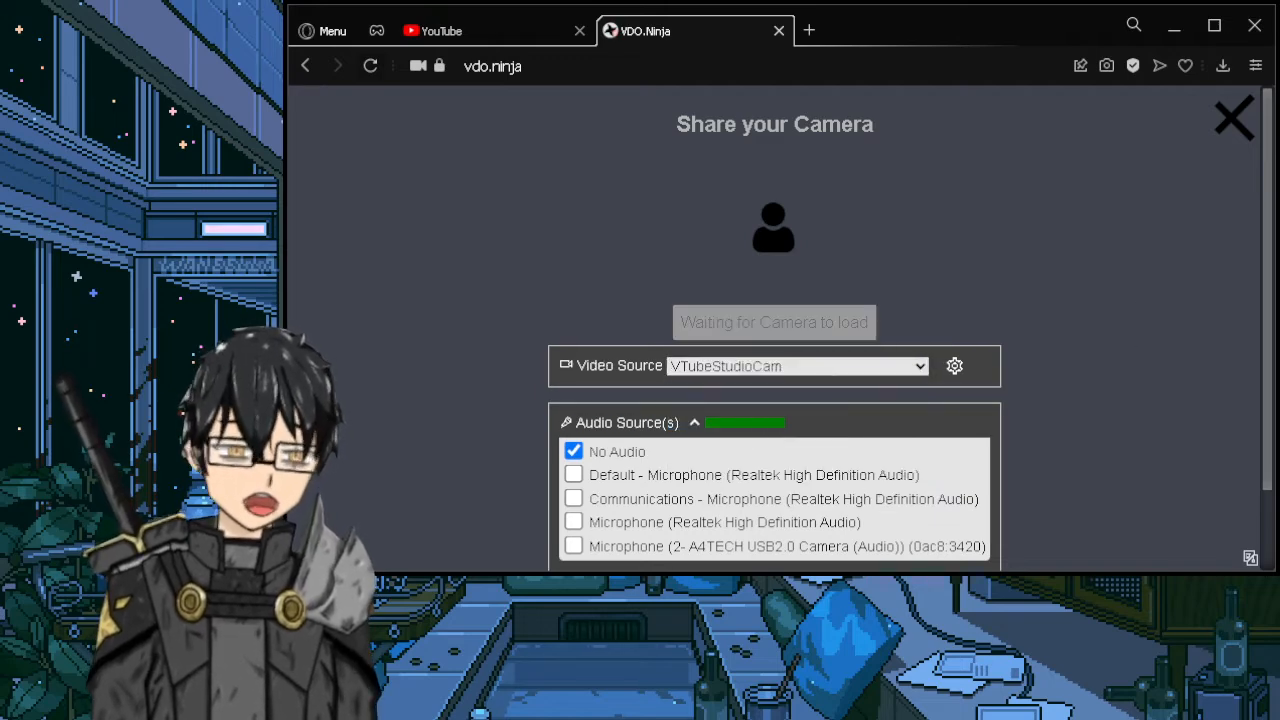
pyautogui.hotkey('alt', 'Tab')
pyautogui.hotkey('alt', 'Tab')
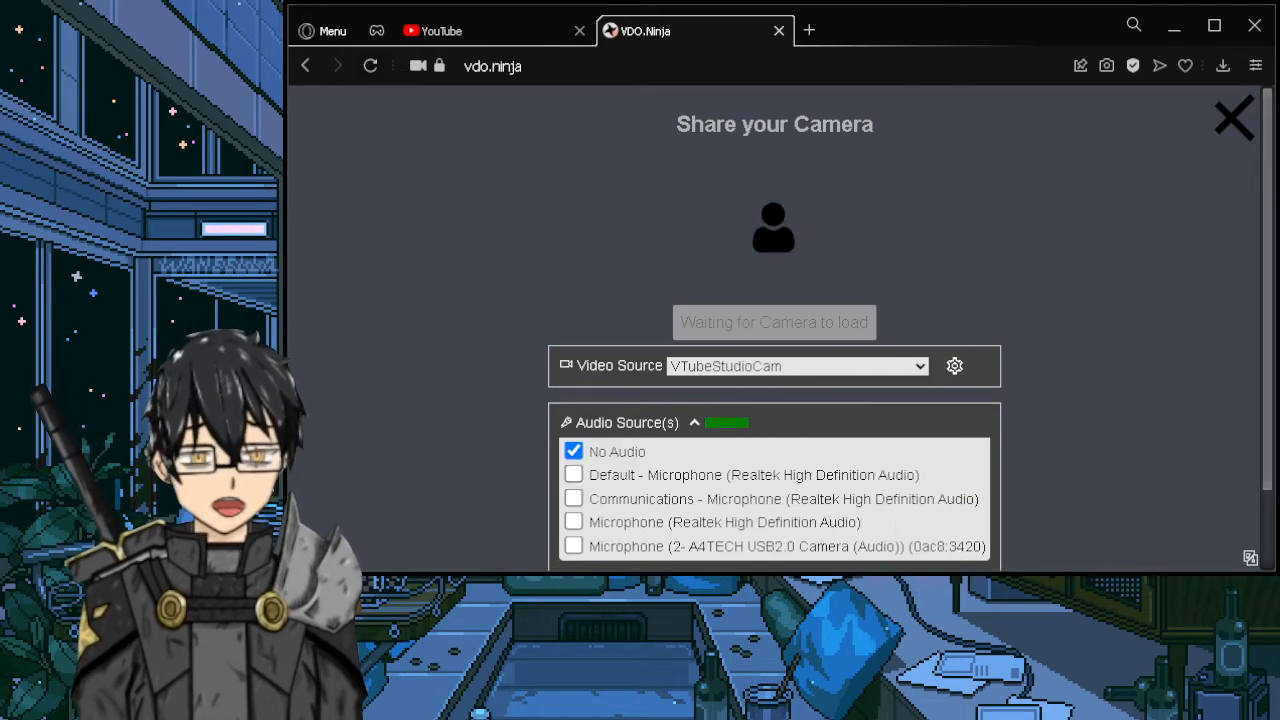
# Step: Close the camera sharing setup and reload the VDO.Ninja page
pyautogui.click(1233, 118)
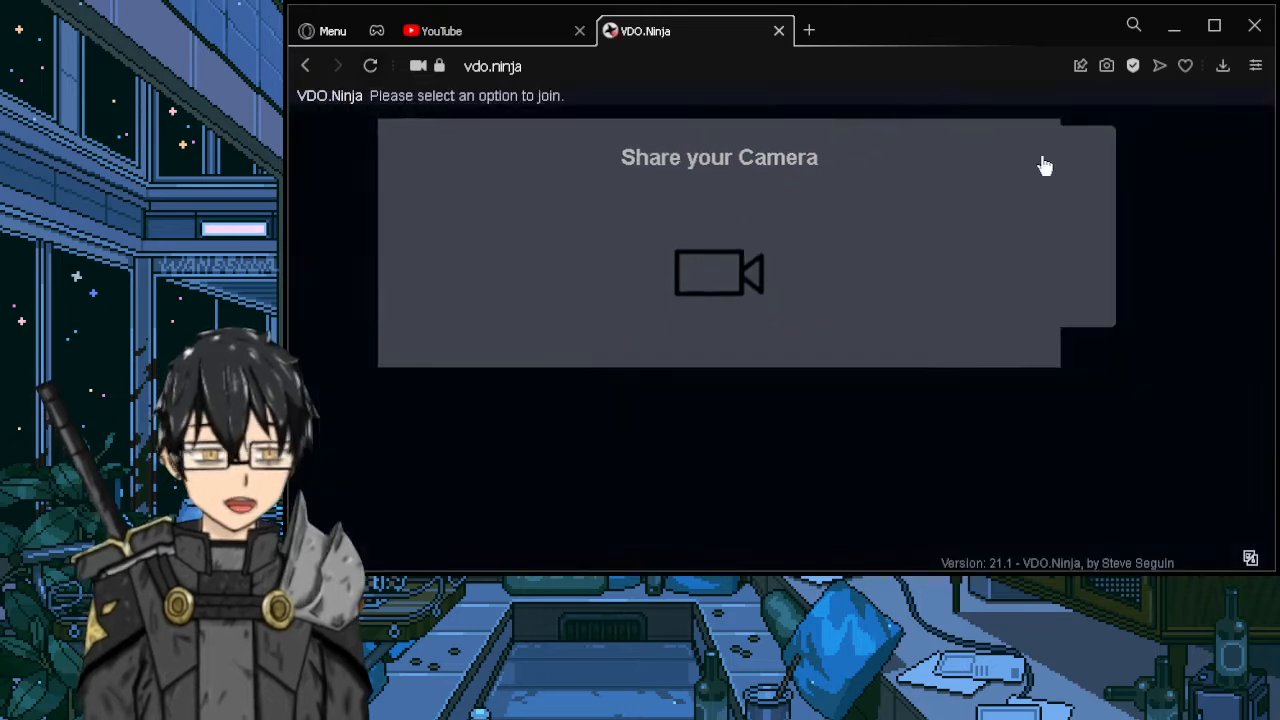
pyautogui.click(369, 67)
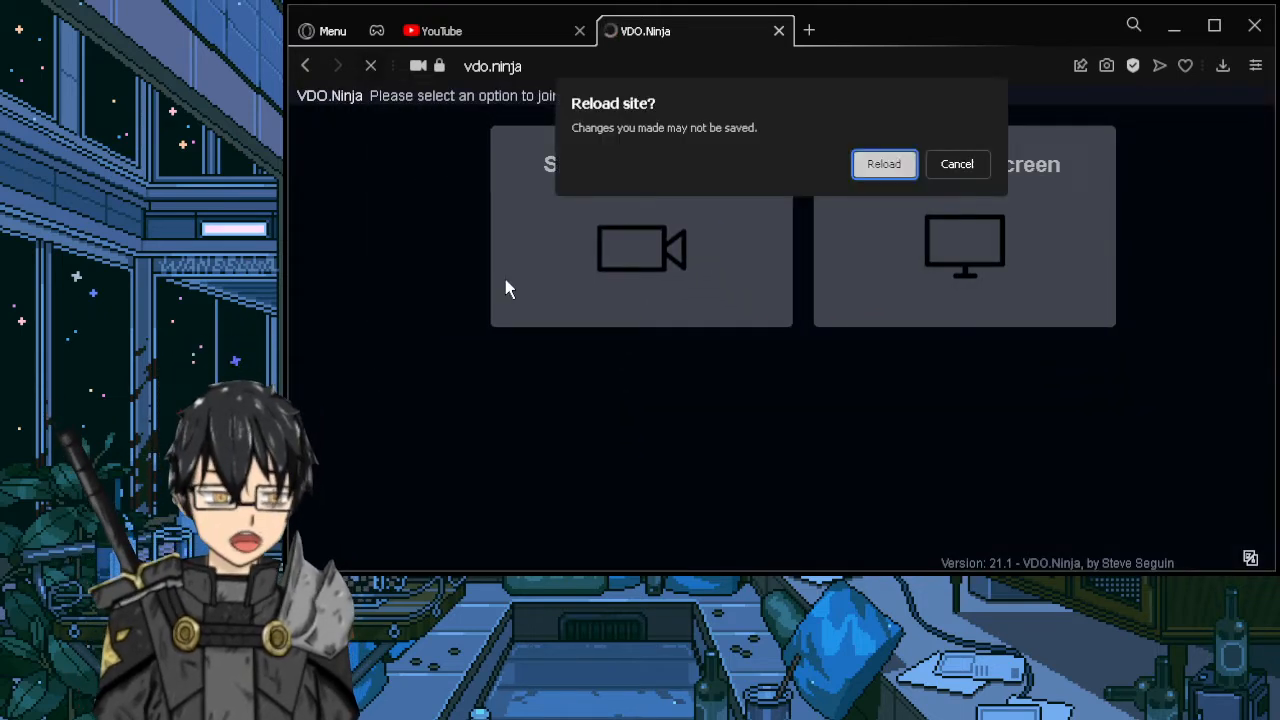
pyautogui.click(864, 174)
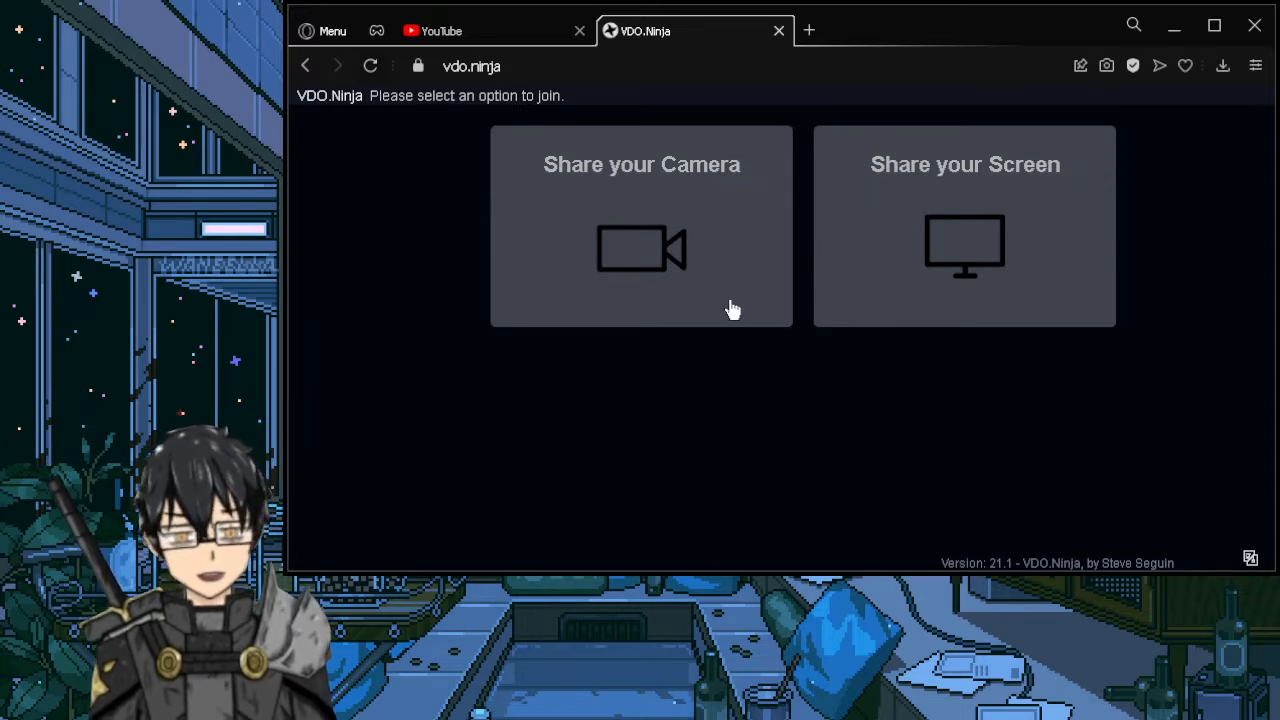
# Step: Try opening camera sharing again, close it and reload the page once more
pyautogui.click(697, 267)
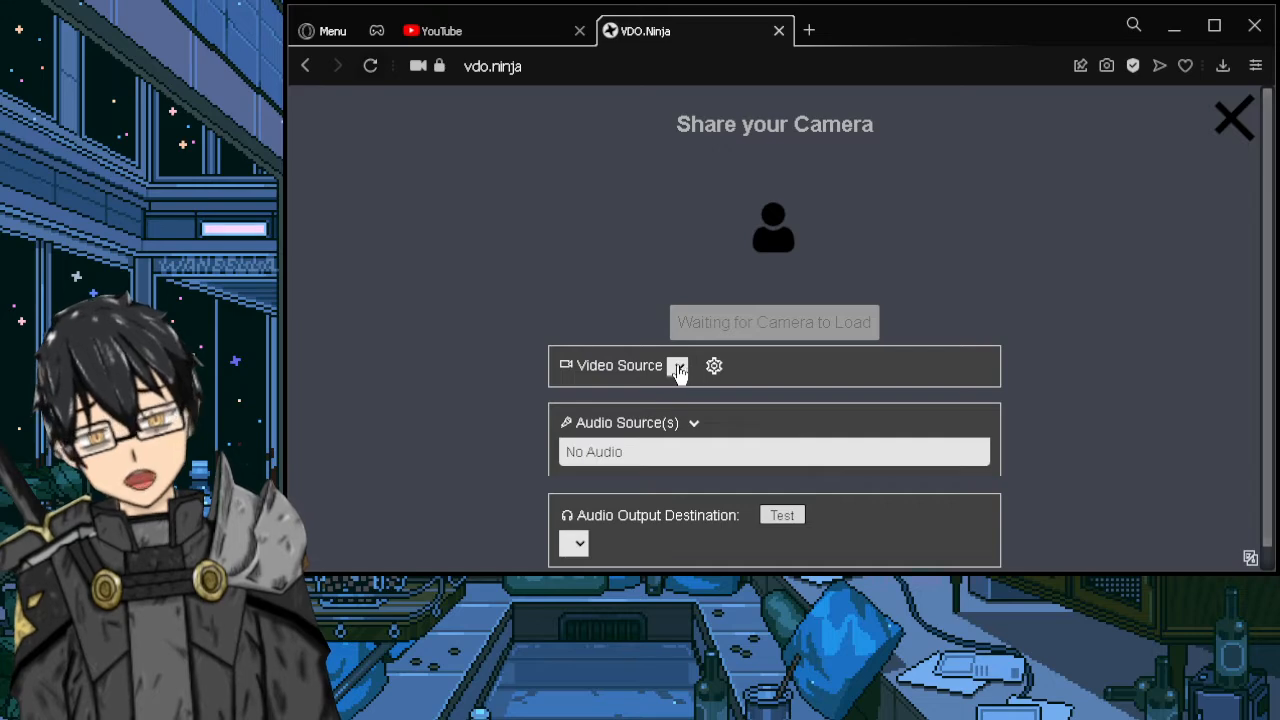
pyautogui.click(1224, 150)
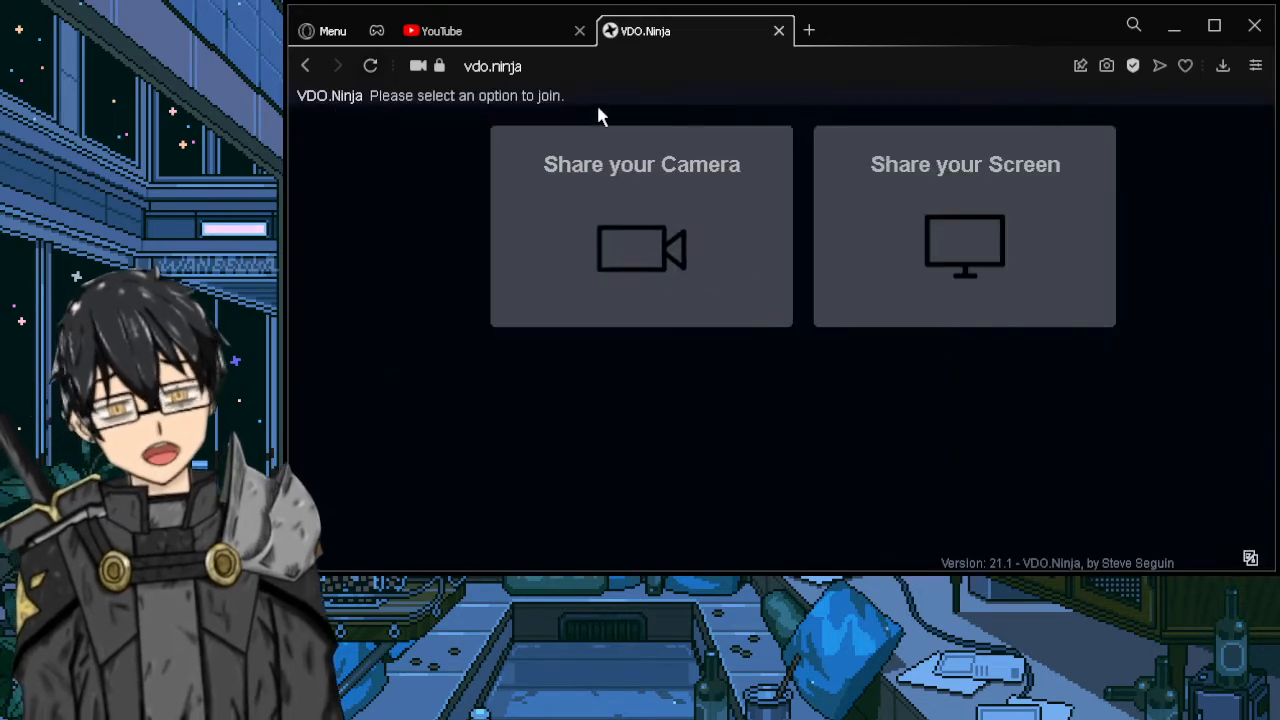
pyautogui.click(370, 66)
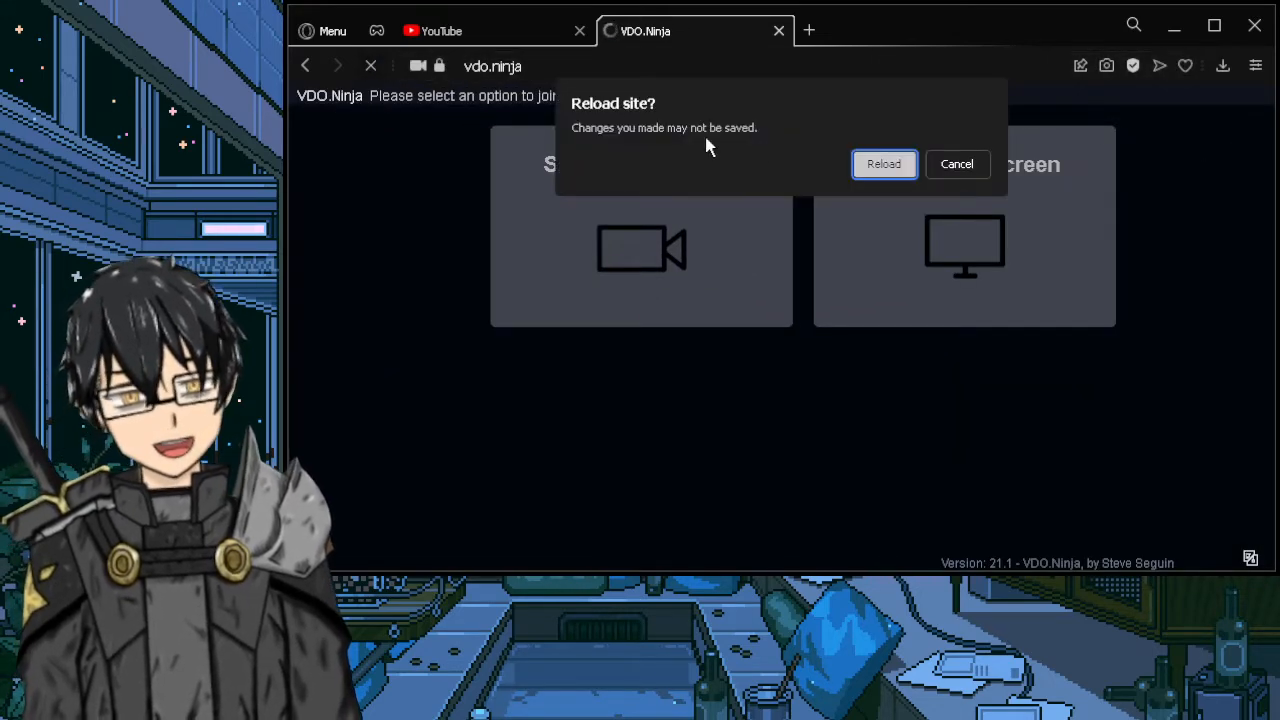
pyautogui.click(852, 165)
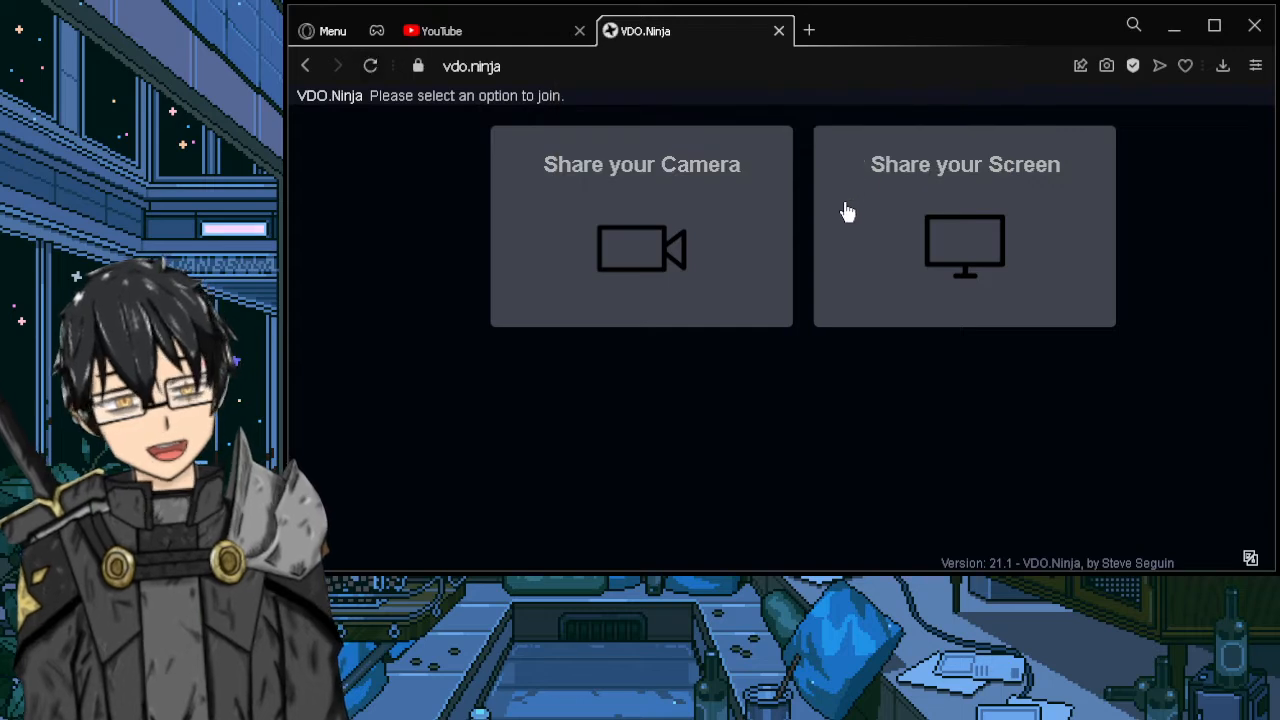
# Step: Open camera sharing, show the video quality options, close the setup and reload the page
pyautogui.click(616, 219)
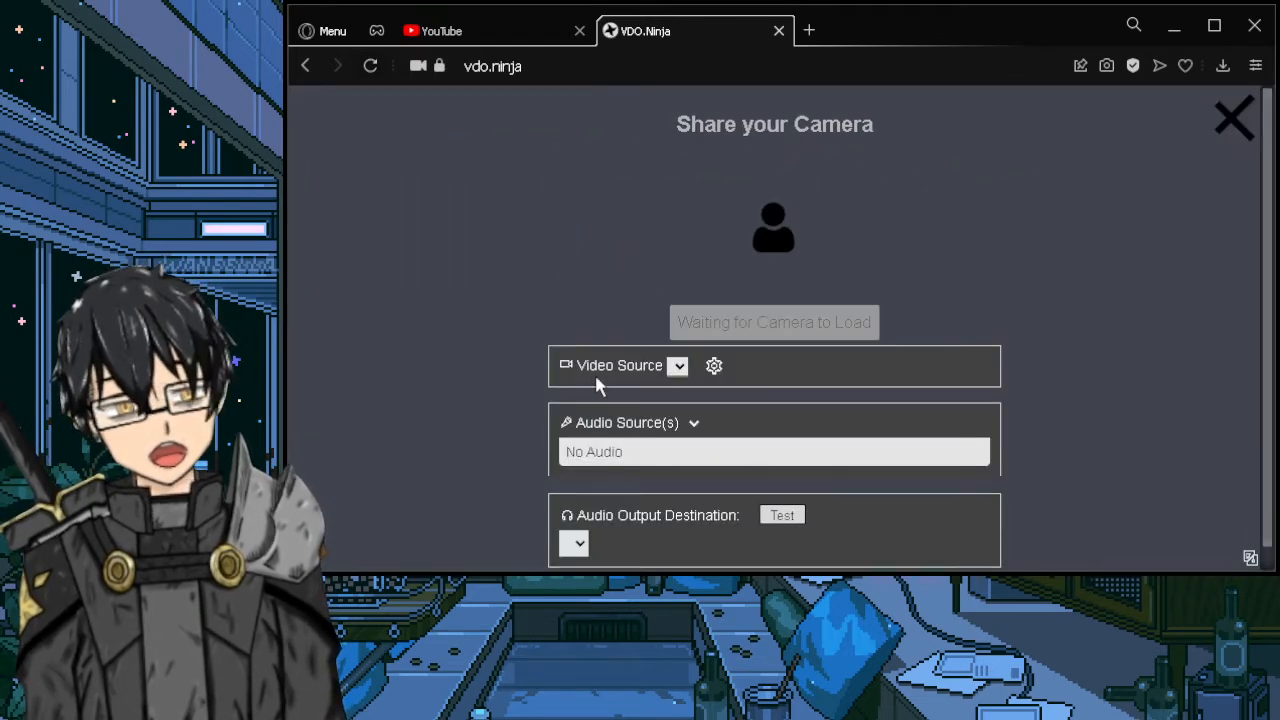
pyautogui.click(714, 366)
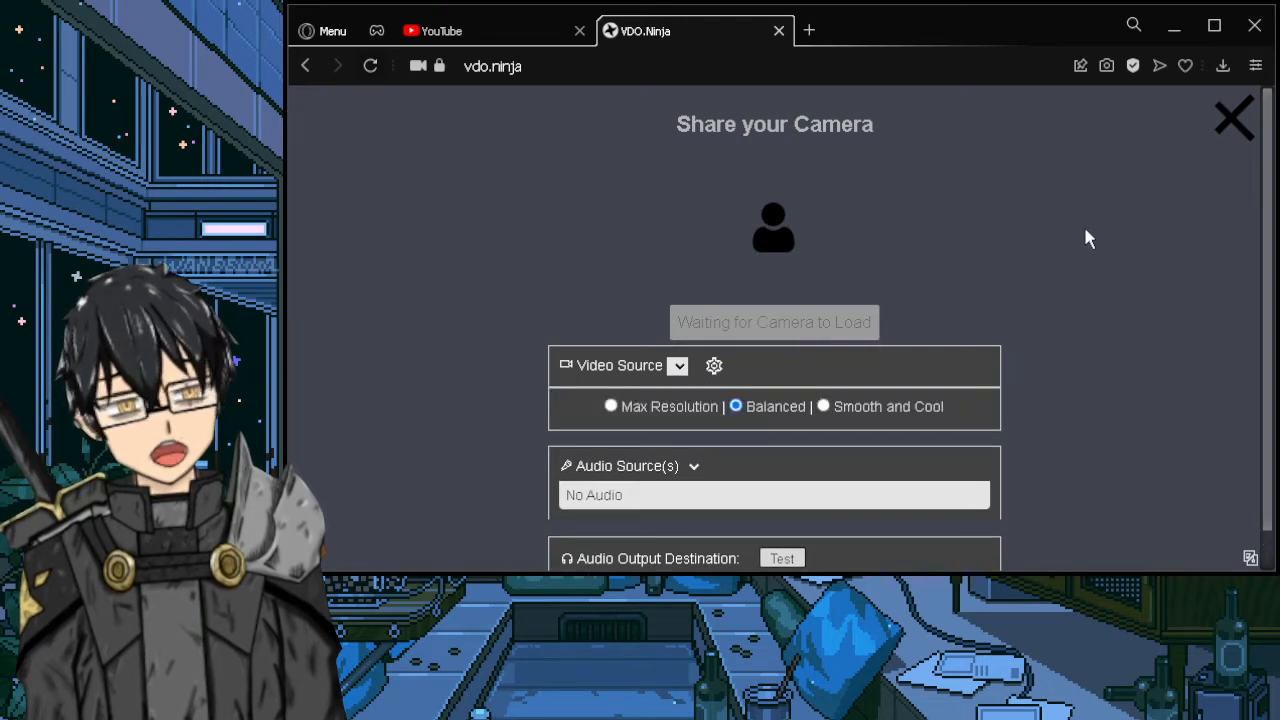
pyautogui.click(1226, 124)
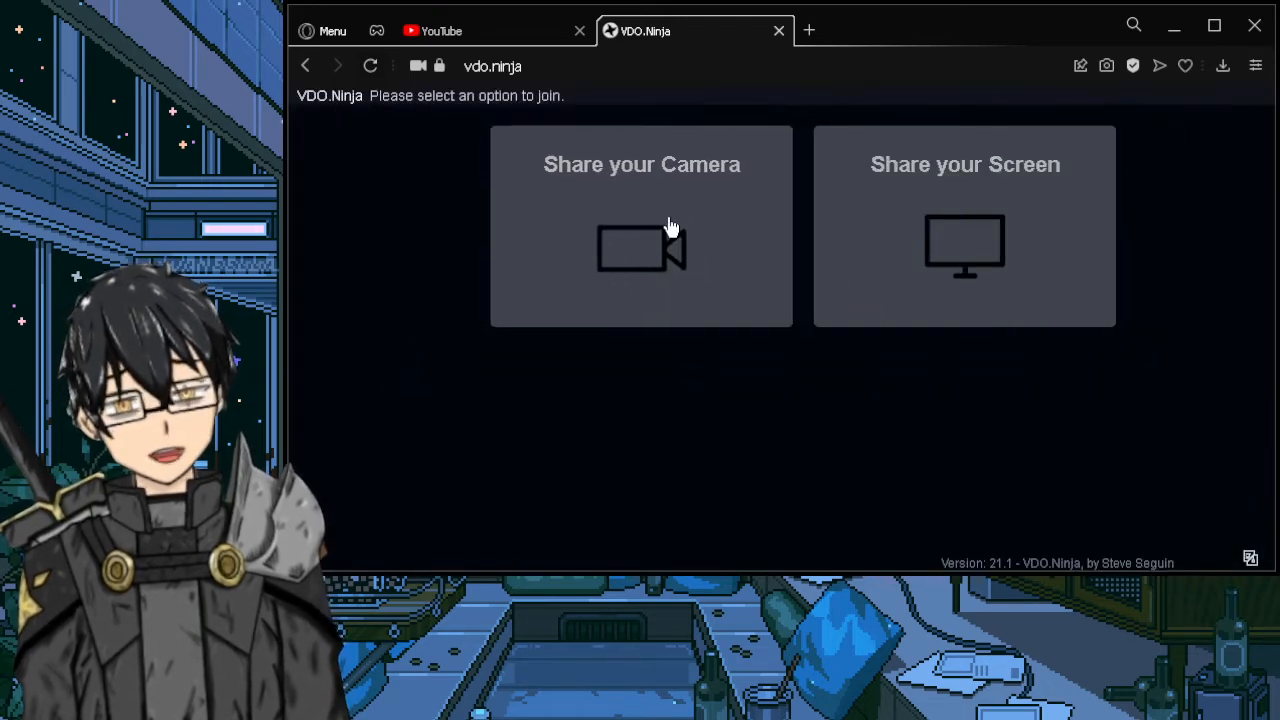
pyautogui.click(371, 67)
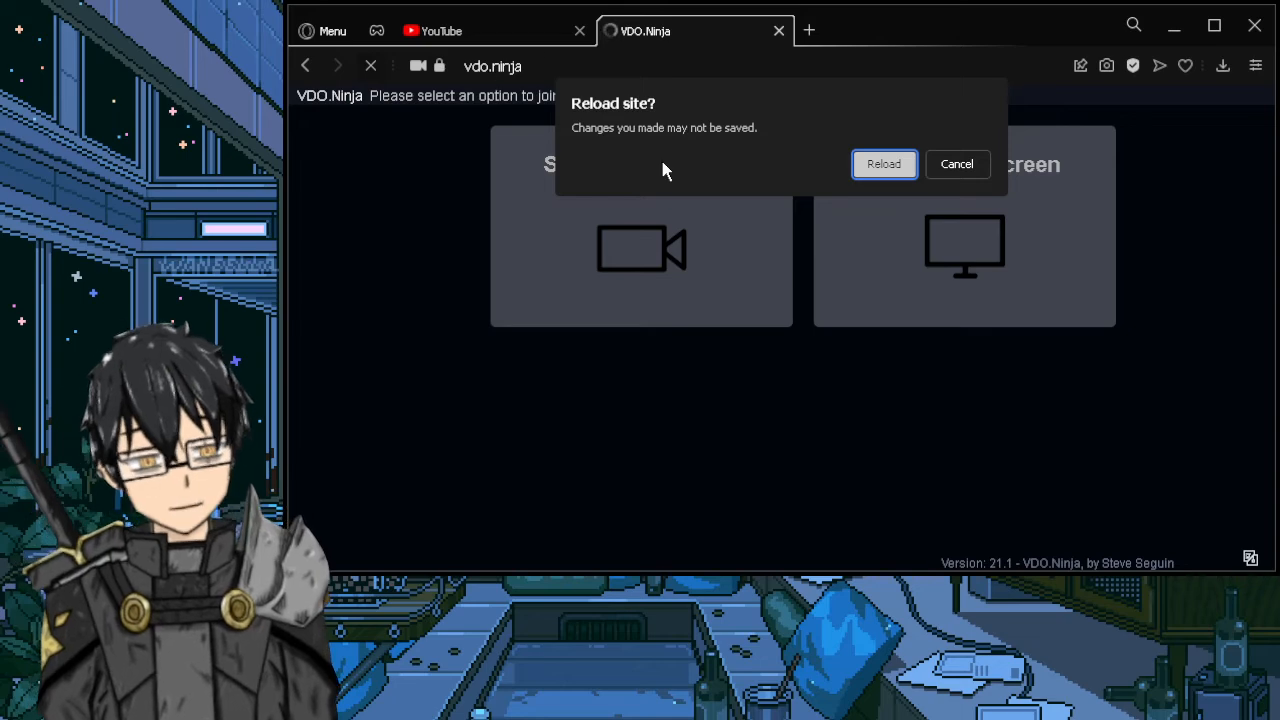
pyautogui.click(863, 160)
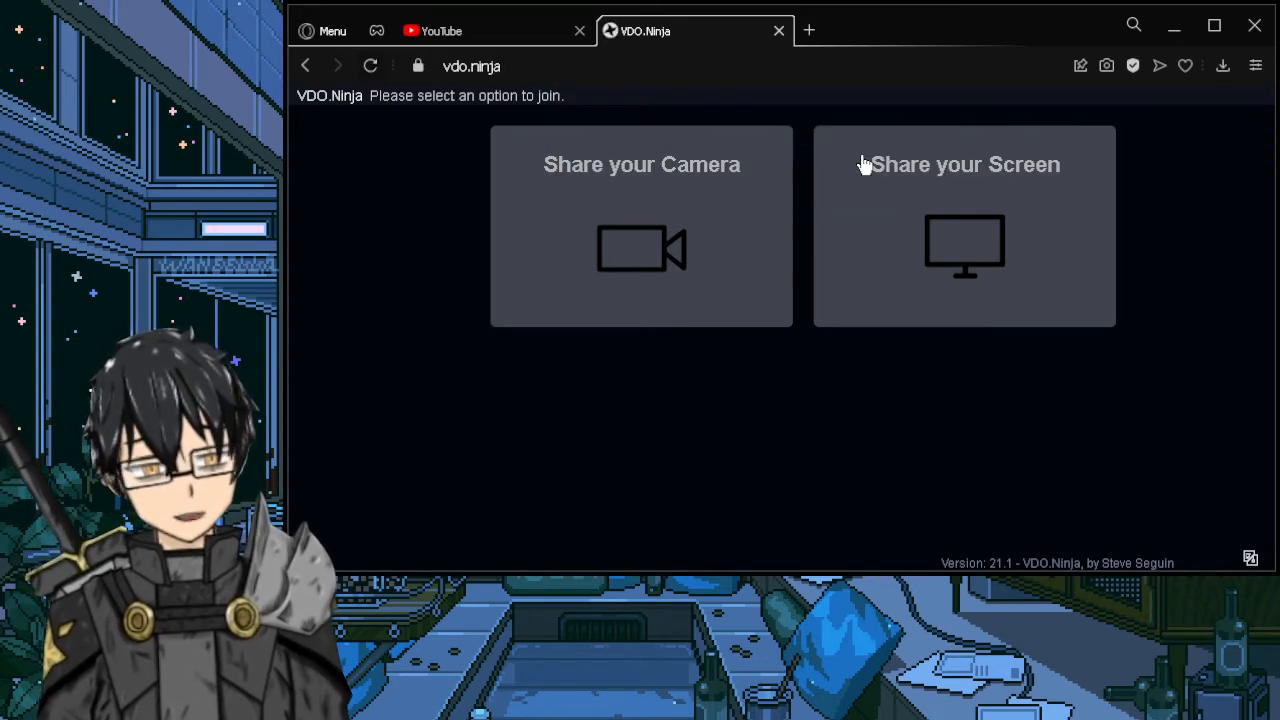
# Step: Load the current VDO.Ninja address again from the address field and confirm the site reload
pyautogui.click(749, 75)
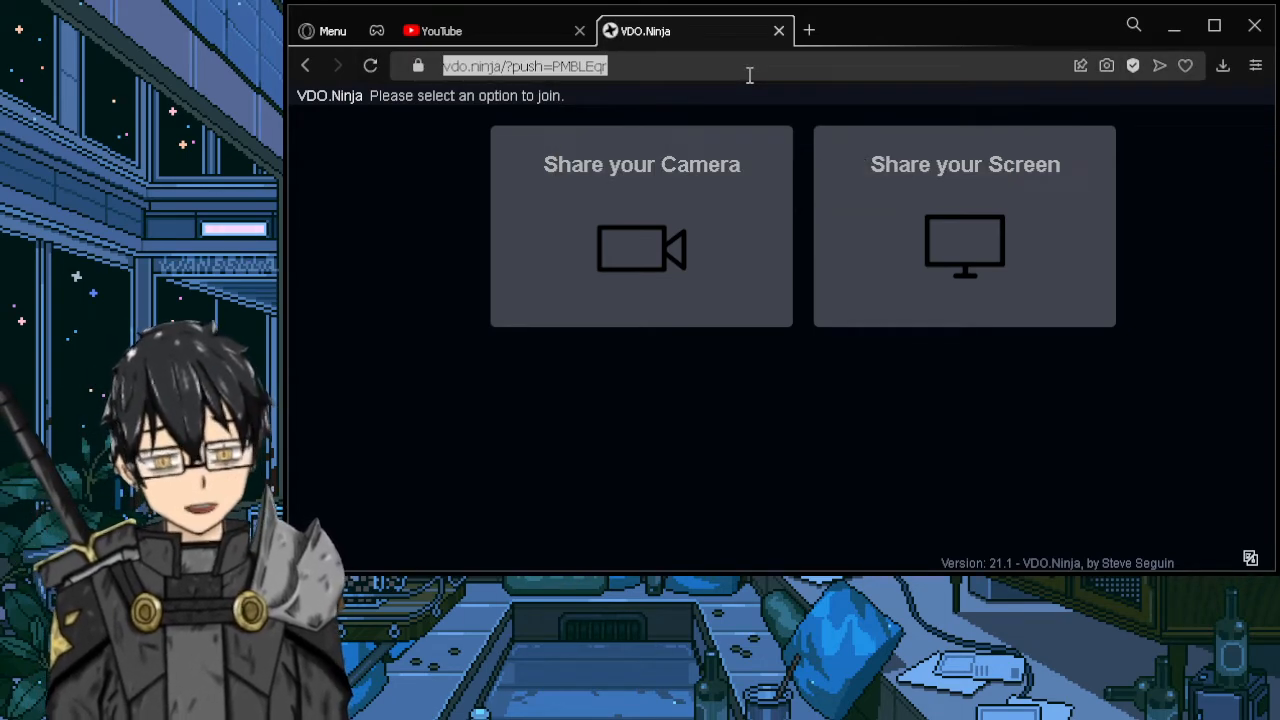
pyautogui.press('Return')
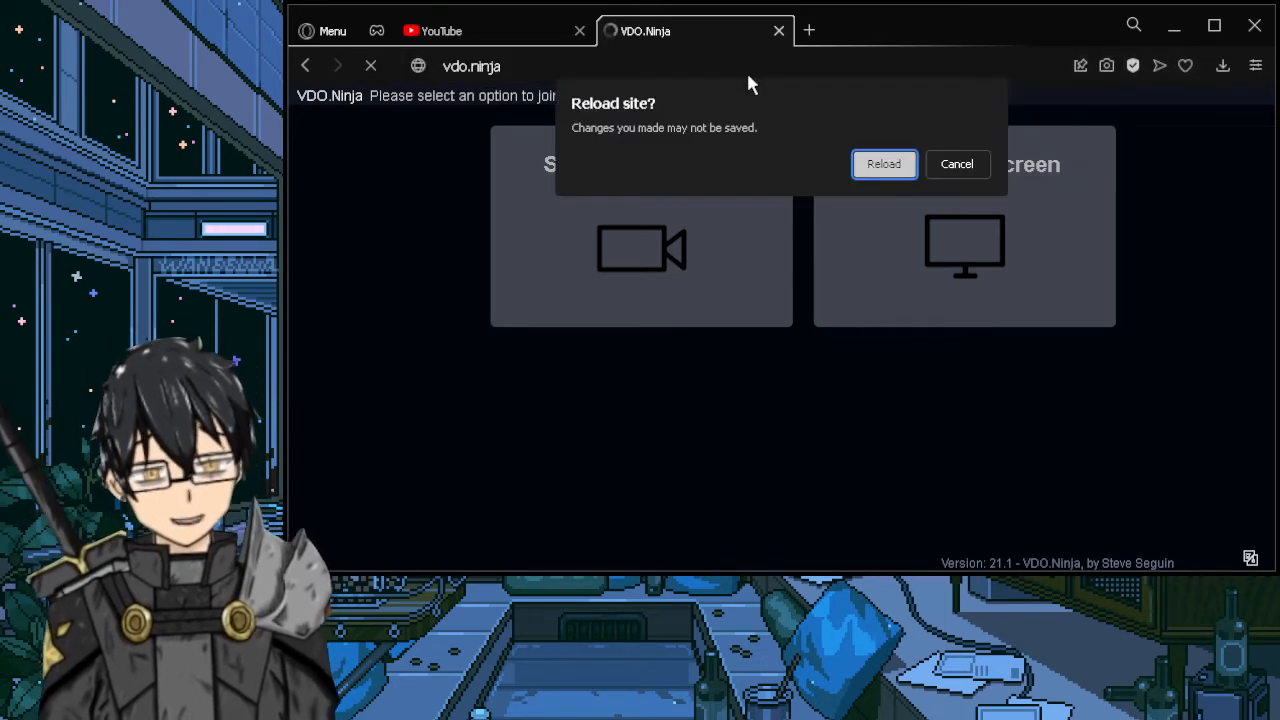
pyautogui.click(910, 172)
# Step: Close the stuck VDO.Ninja tab and load vdo.ninja in a new tab
pyautogui.click(778, 31)
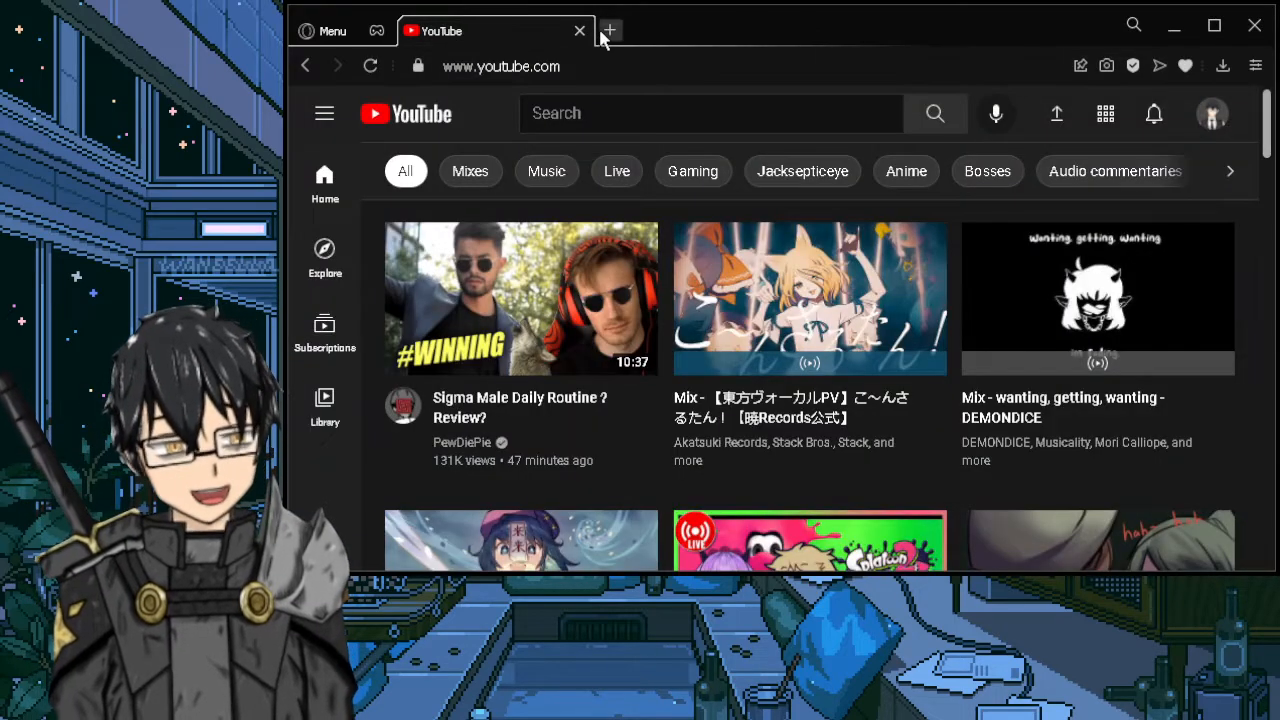
pyautogui.click(607, 31)
pyautogui.write('vdo.ninja')
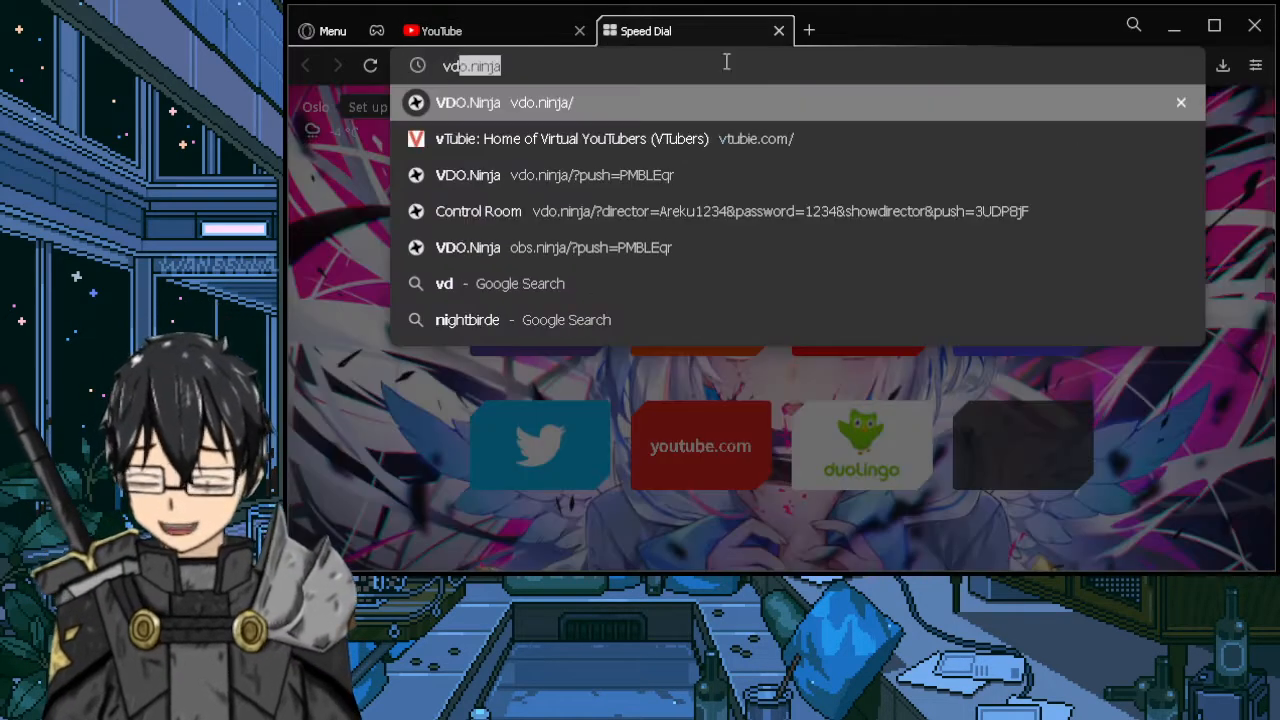
pyautogui.click(626, 112)
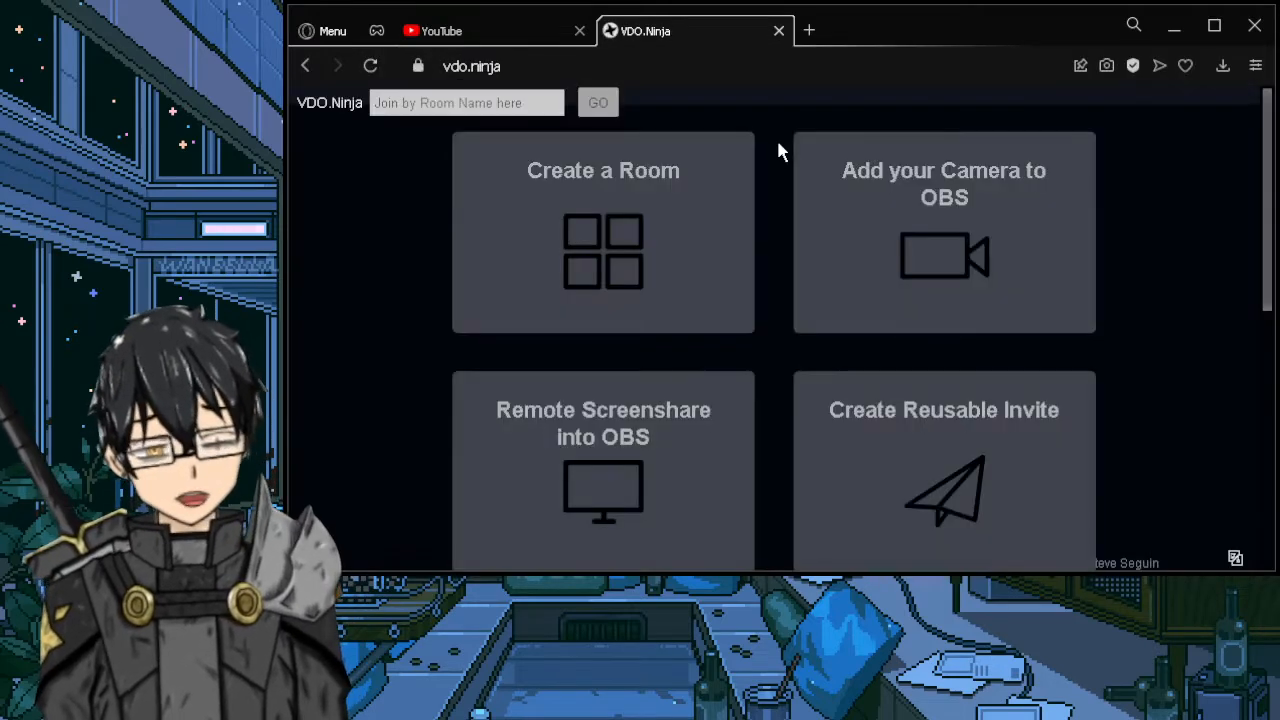
# Step: Try opening the setup for adding a camera to OBS again, and close the browser
pyautogui.scroll(-3, 670, 250)
pyautogui.scroll(3, 670, 270)
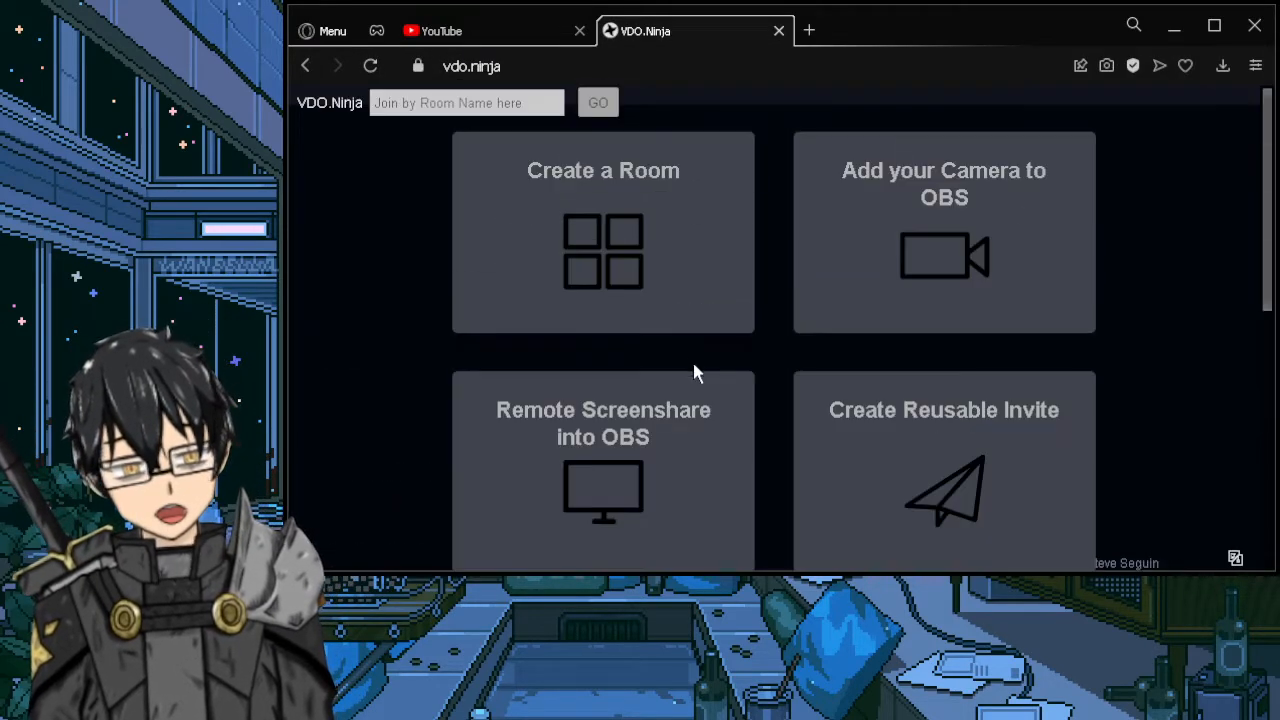
pyautogui.click(896, 262)
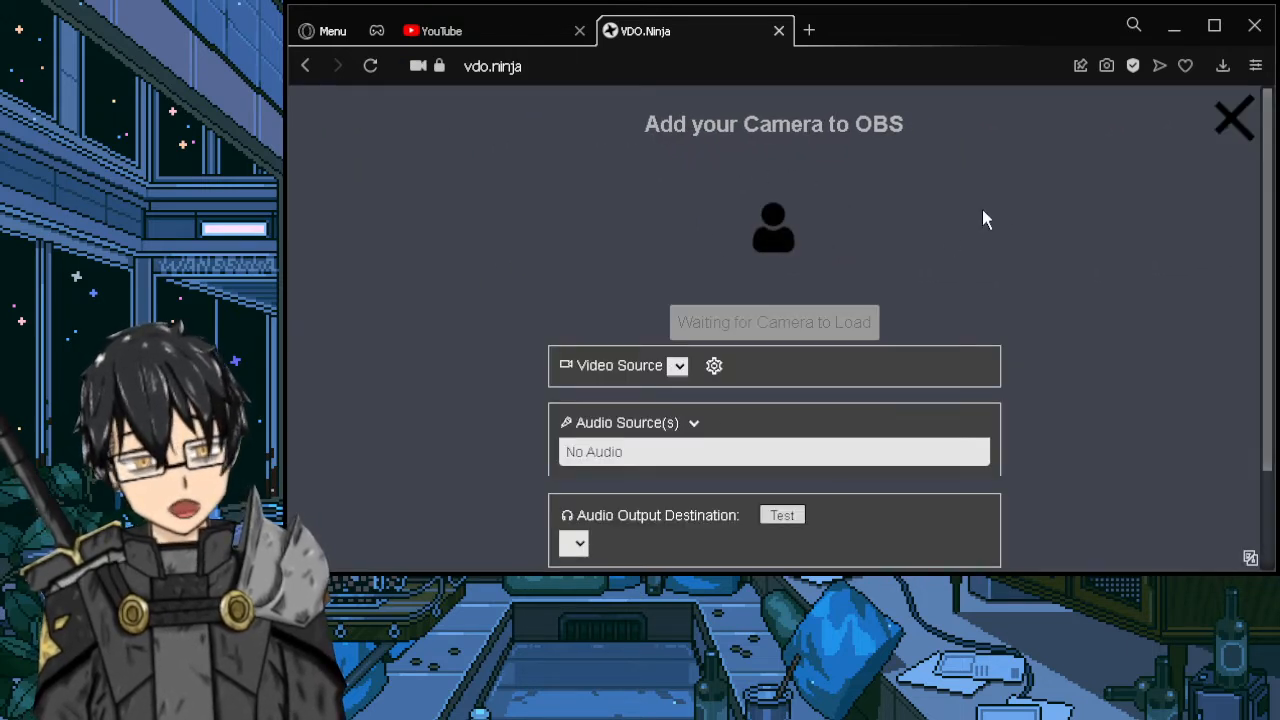
pyautogui.click(1254, 25)
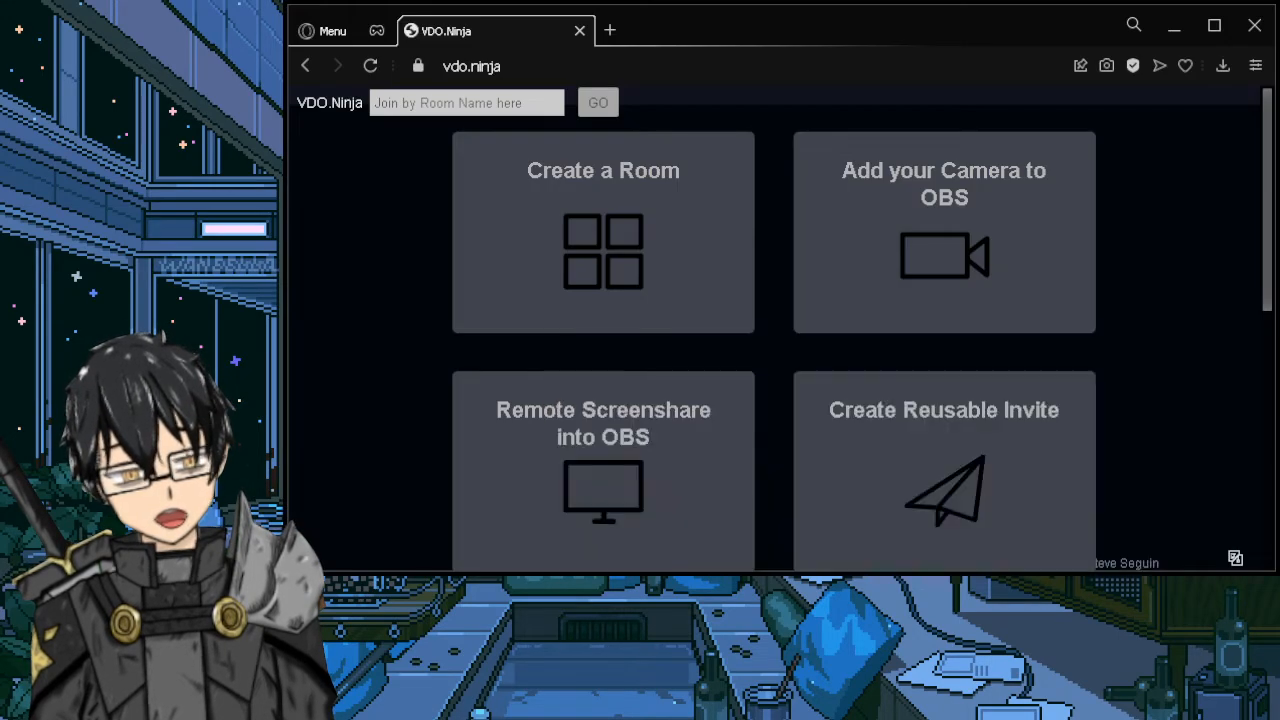
# Step: Open the setup for adding a camera to OBS, dismiss the camera error and set VTubeStudioCam as the video source
pyautogui.click(868, 247)
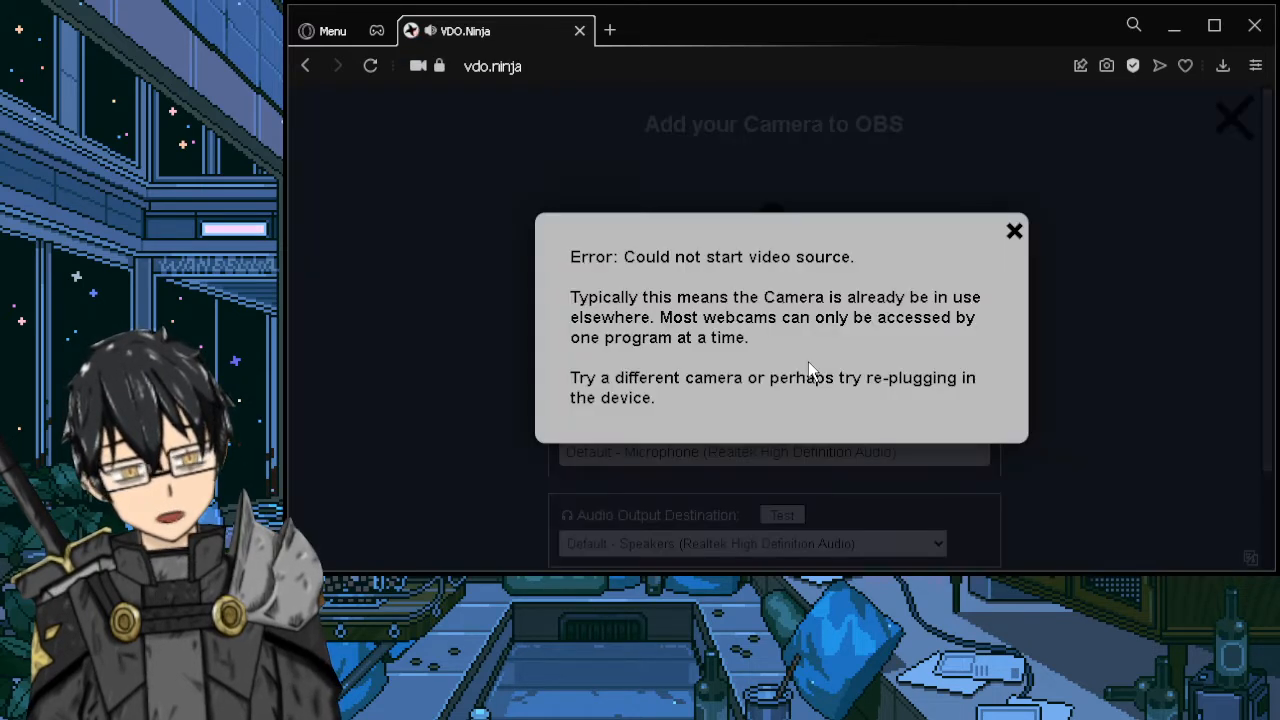
pyautogui.click(1010, 230)
pyautogui.click(795, 366)
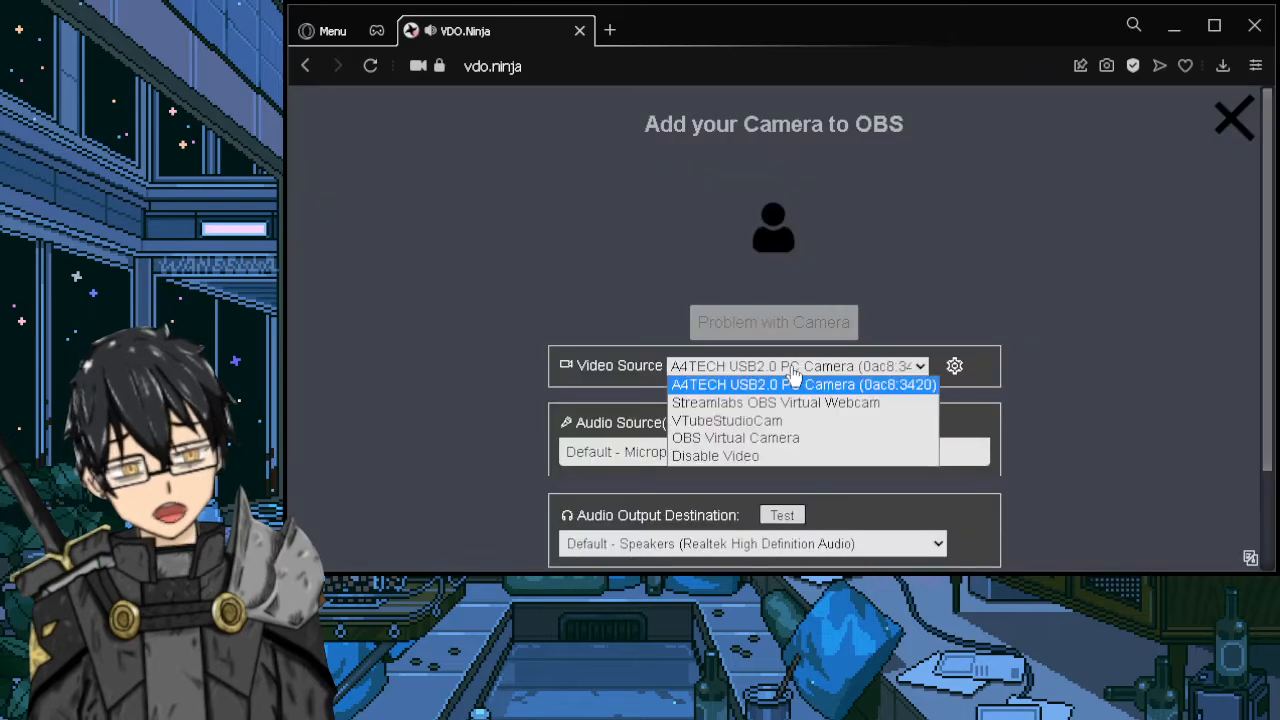
pyautogui.click(750, 421)
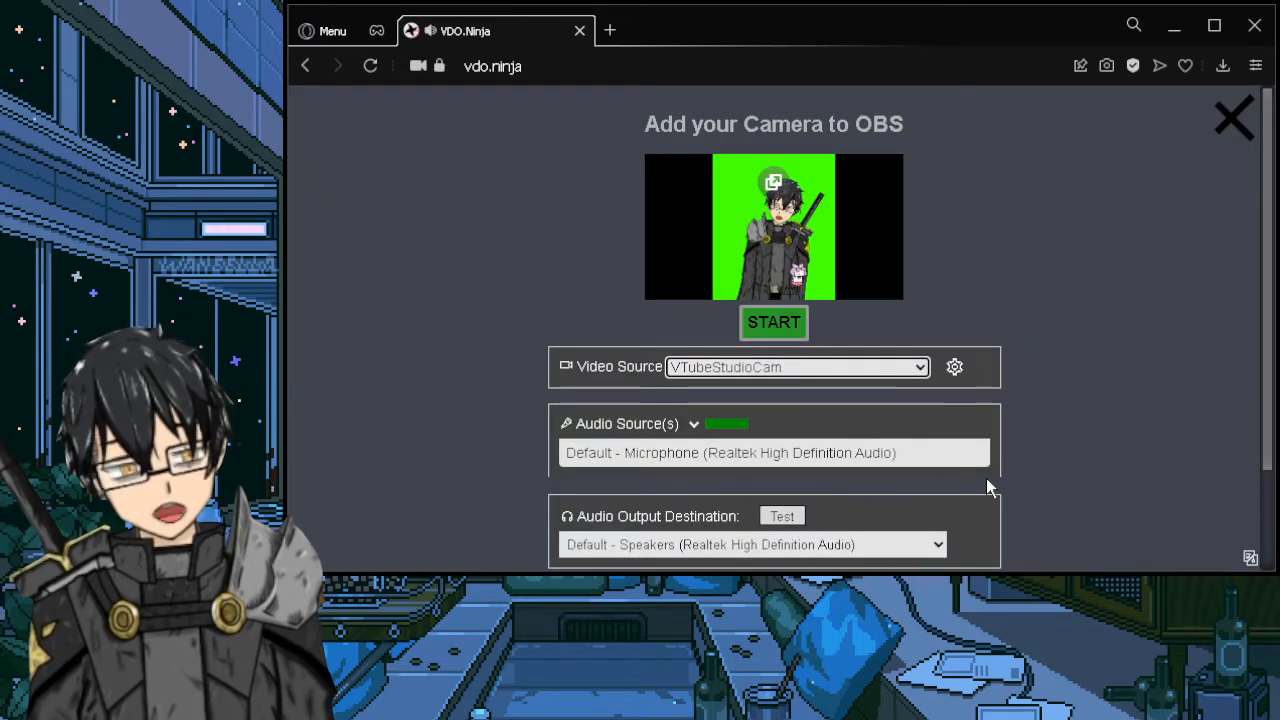
# Step: Start sharing the avatar camera and copy the generated view link to the clipboard
pyautogui.click(764, 322)
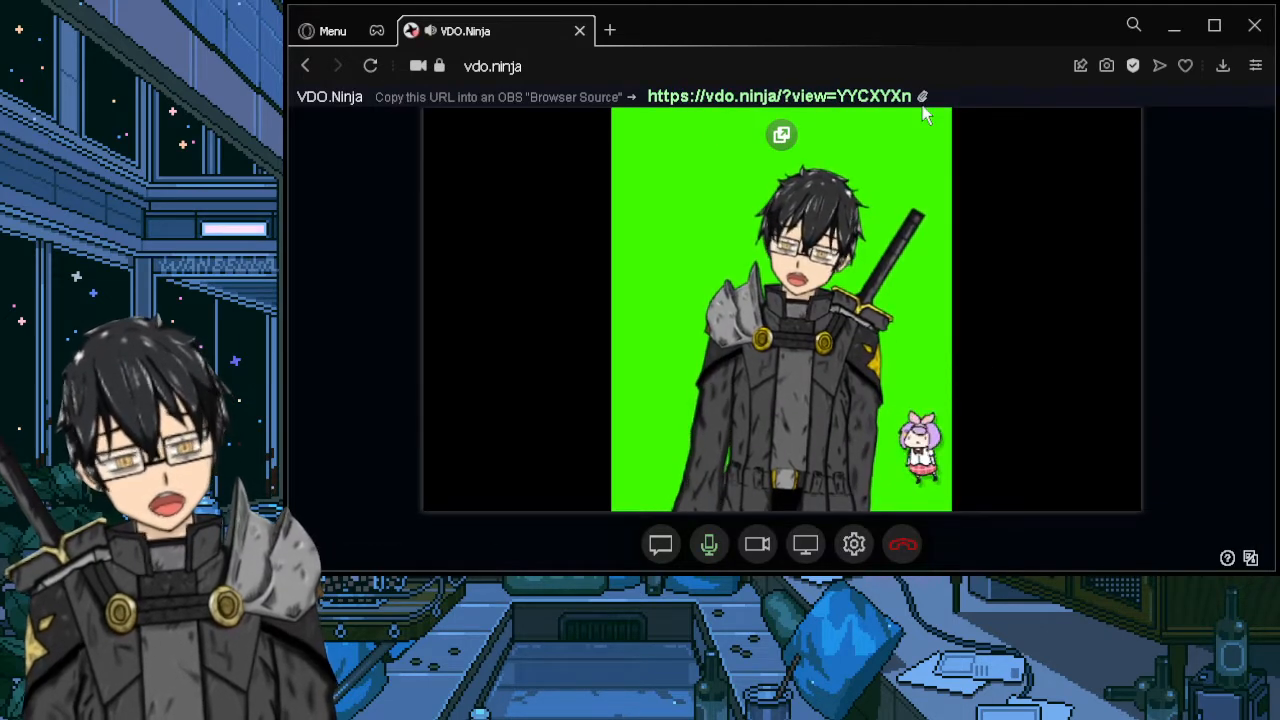
pyautogui.click(922, 97)
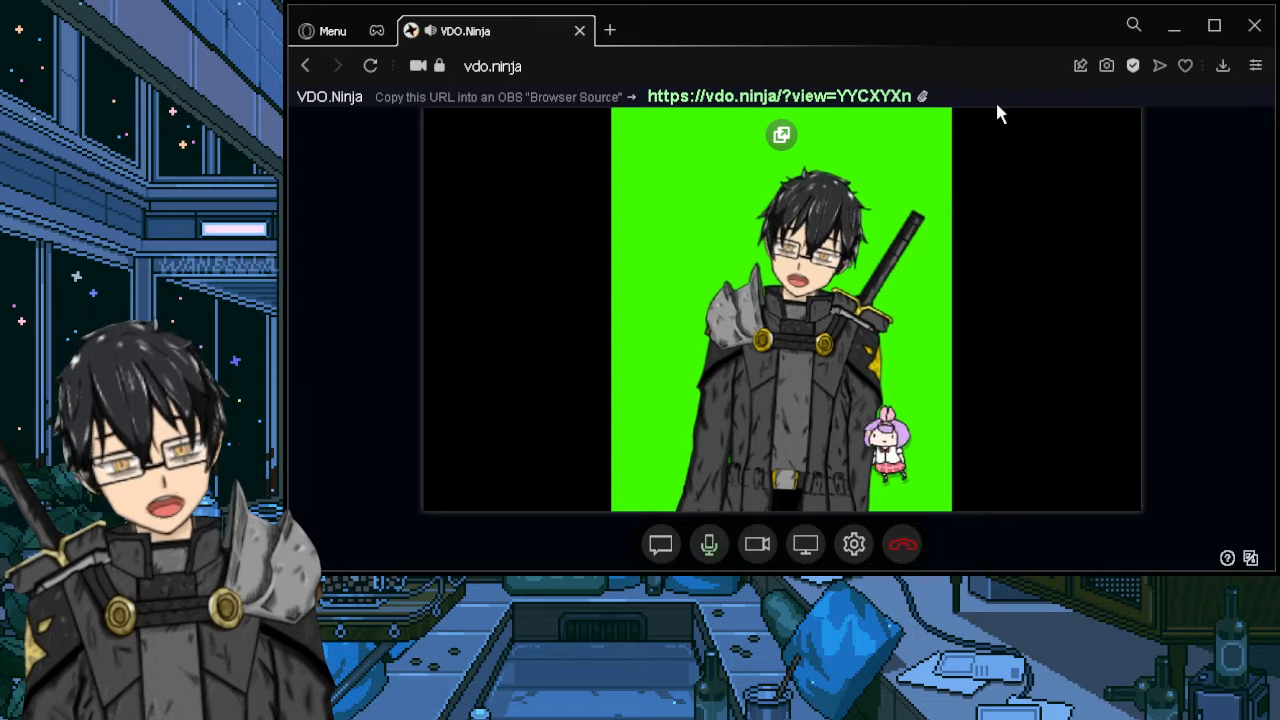
pyautogui.click(922, 97)
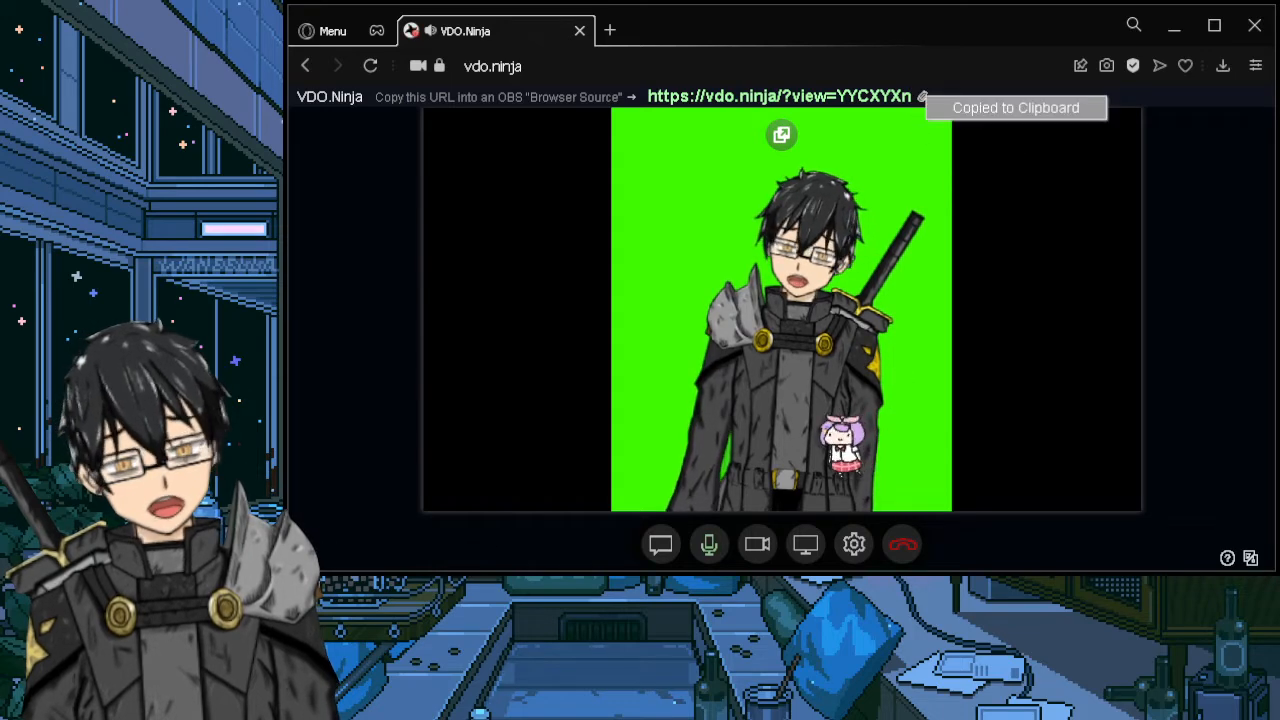
# Step: Switch to OBS and add a new Browser source named collabpartner1 to Scene 2
pyautogui.hotkey('alt', 'Tab')
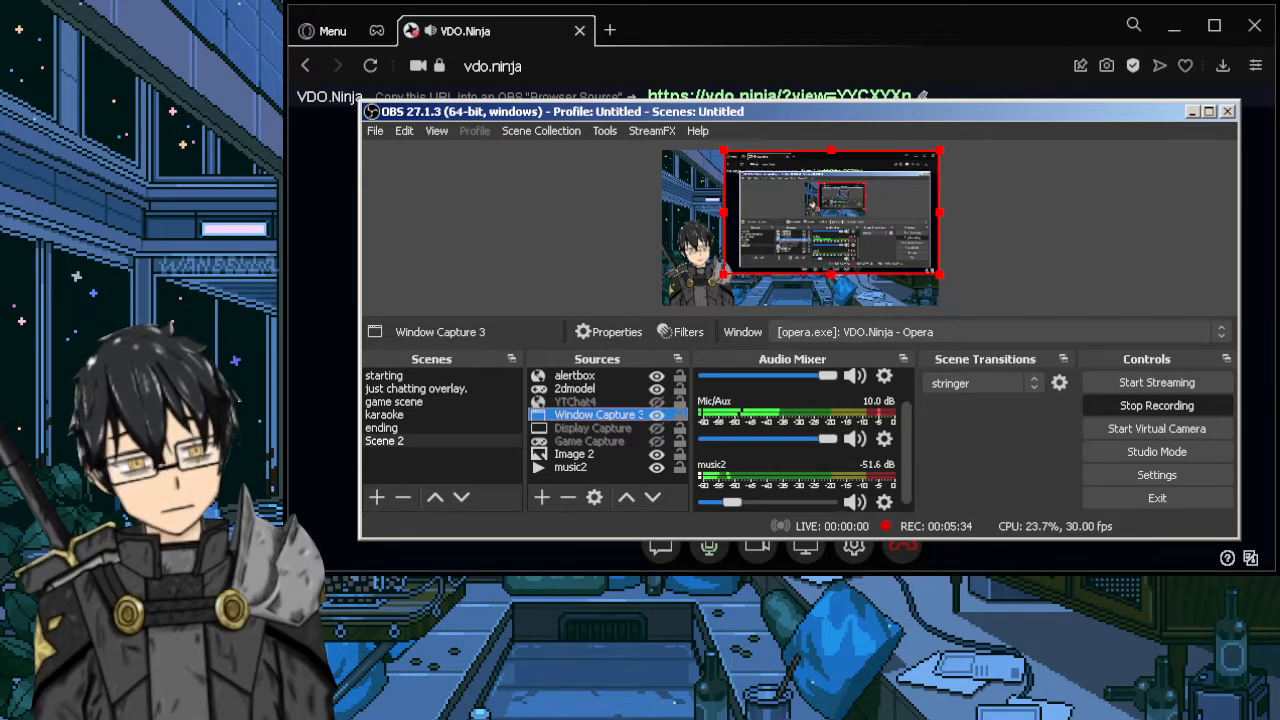
pyautogui.click(541, 497)
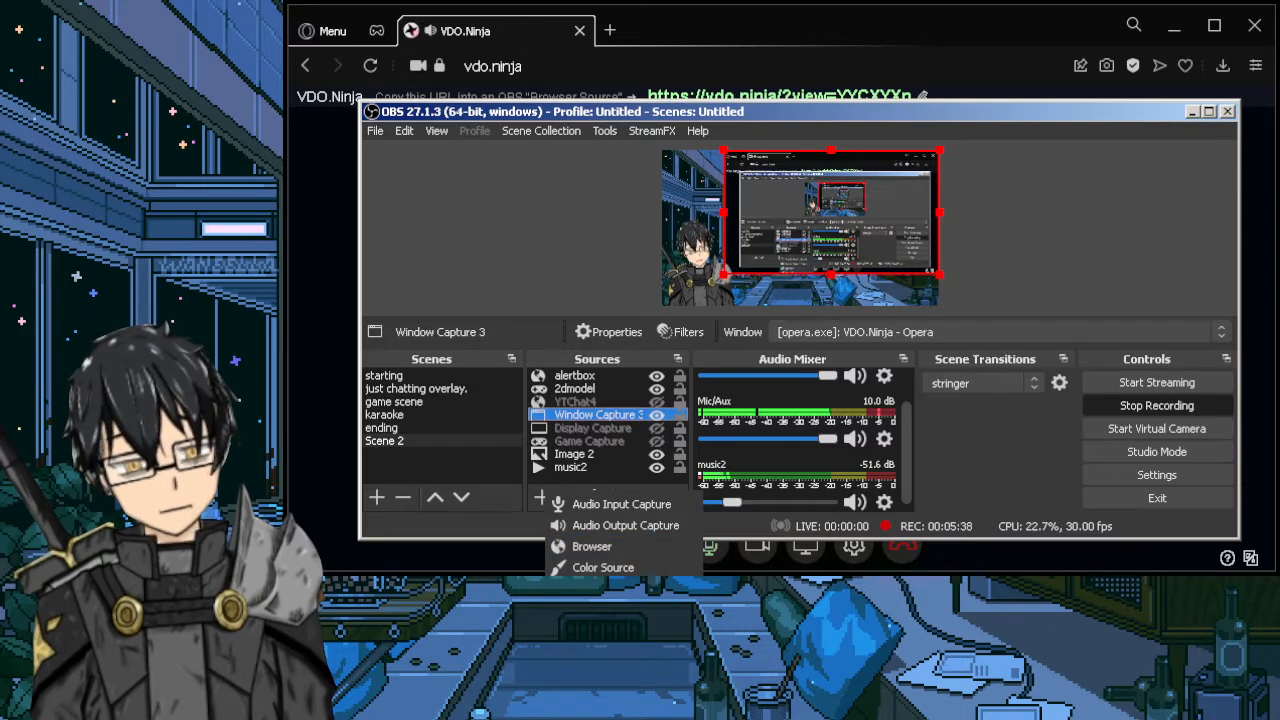
pyautogui.press('Escape')
pyautogui.moveTo(850, 111); pyautogui.dragTo(860, 30)
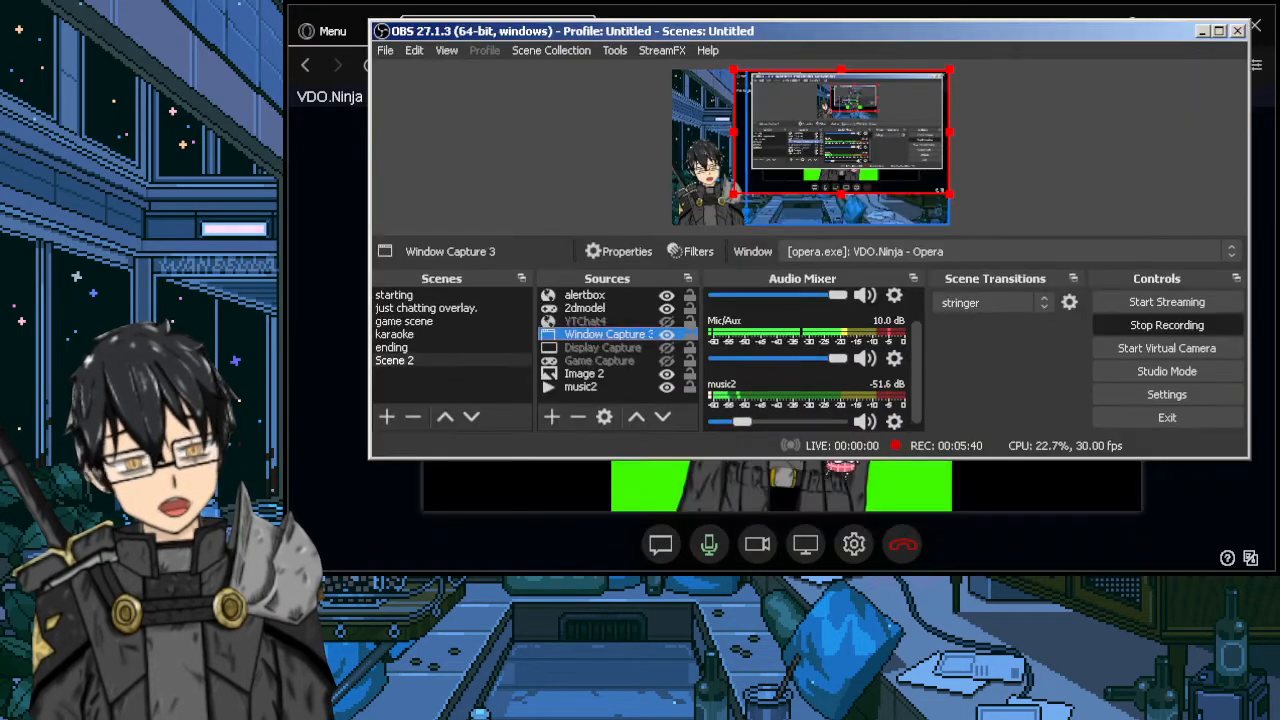
pyautogui.click(551, 416)
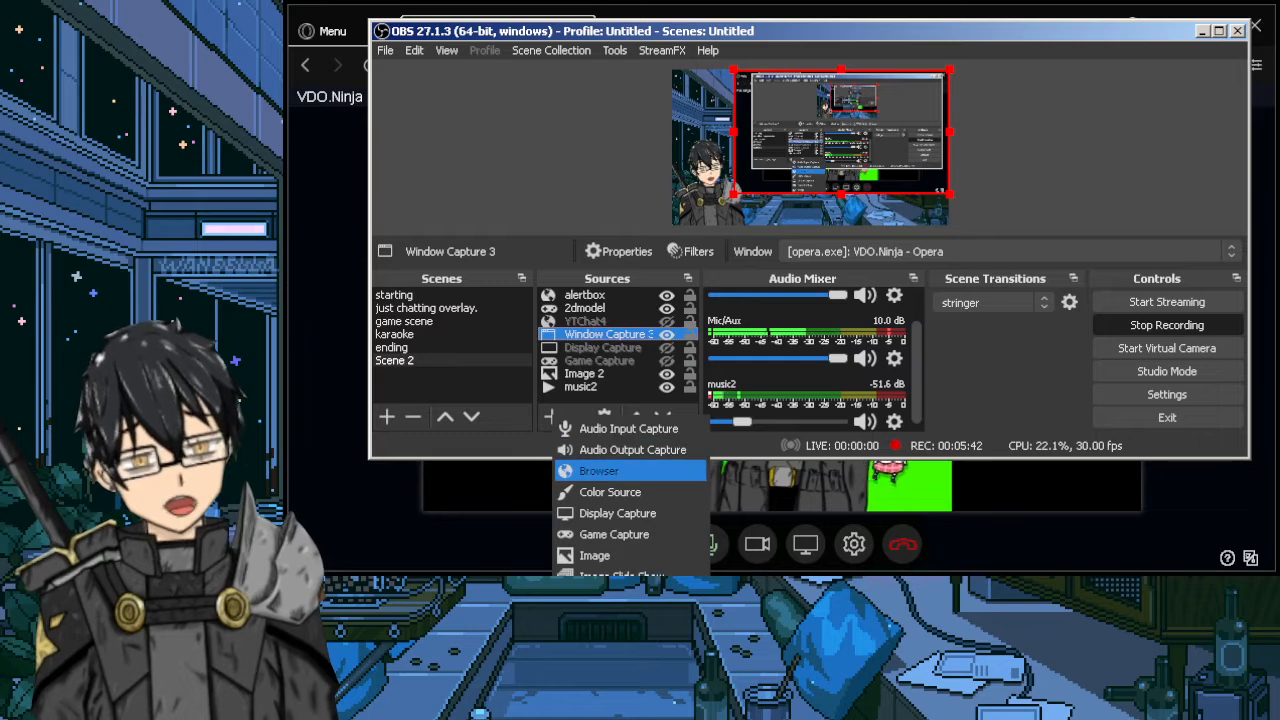
pyautogui.press('Escape')
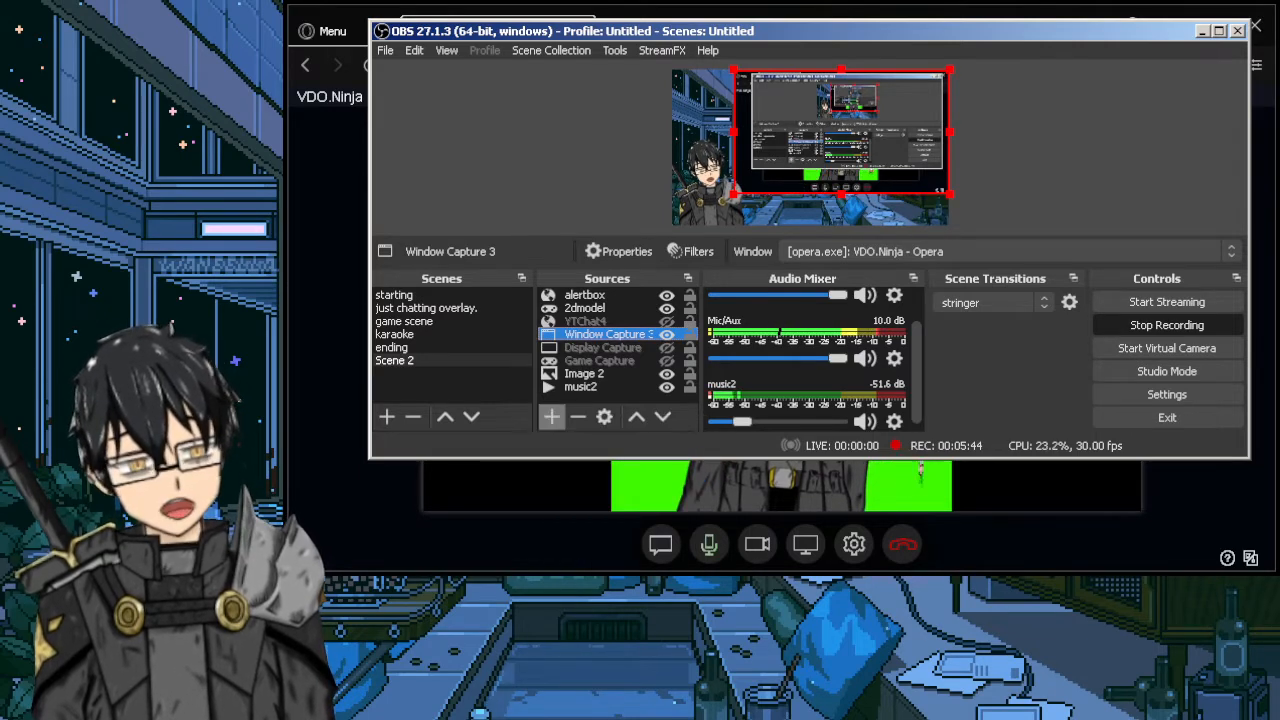
pyautogui.click(551, 416)
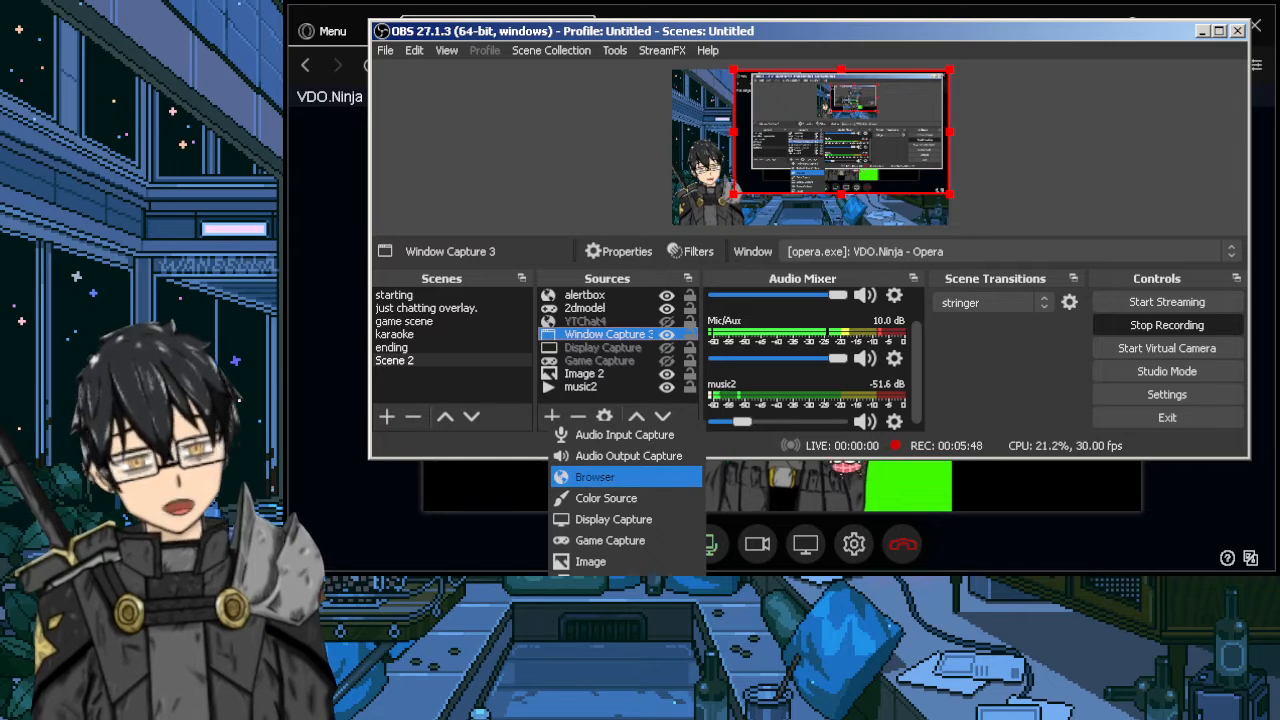
pyautogui.click(595, 477)
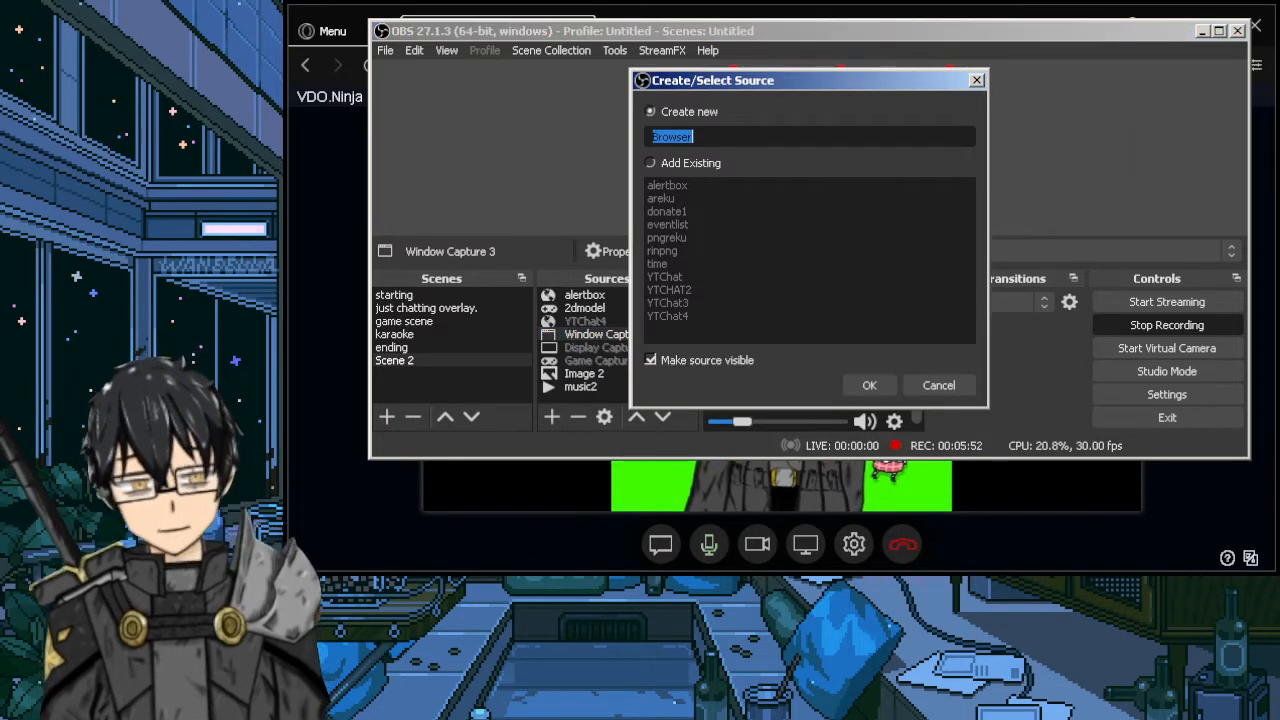
pyautogui.write('collabpartner1')
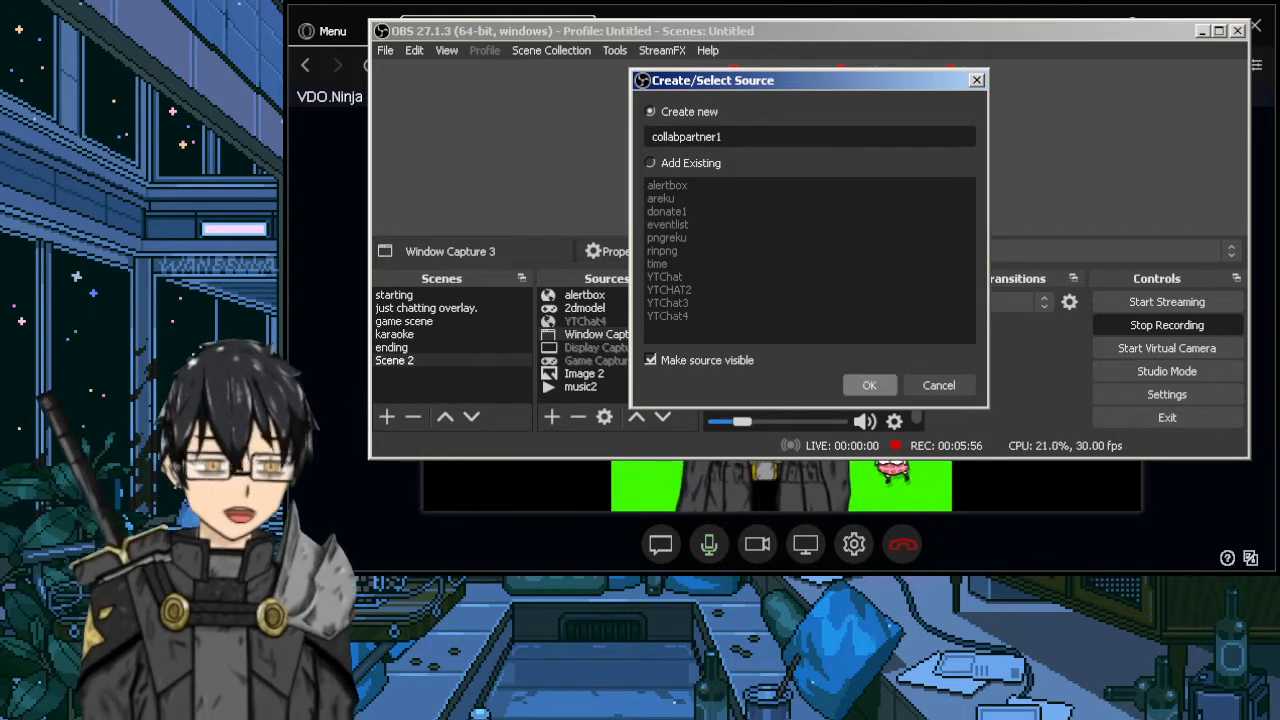
pyautogui.press('Return')
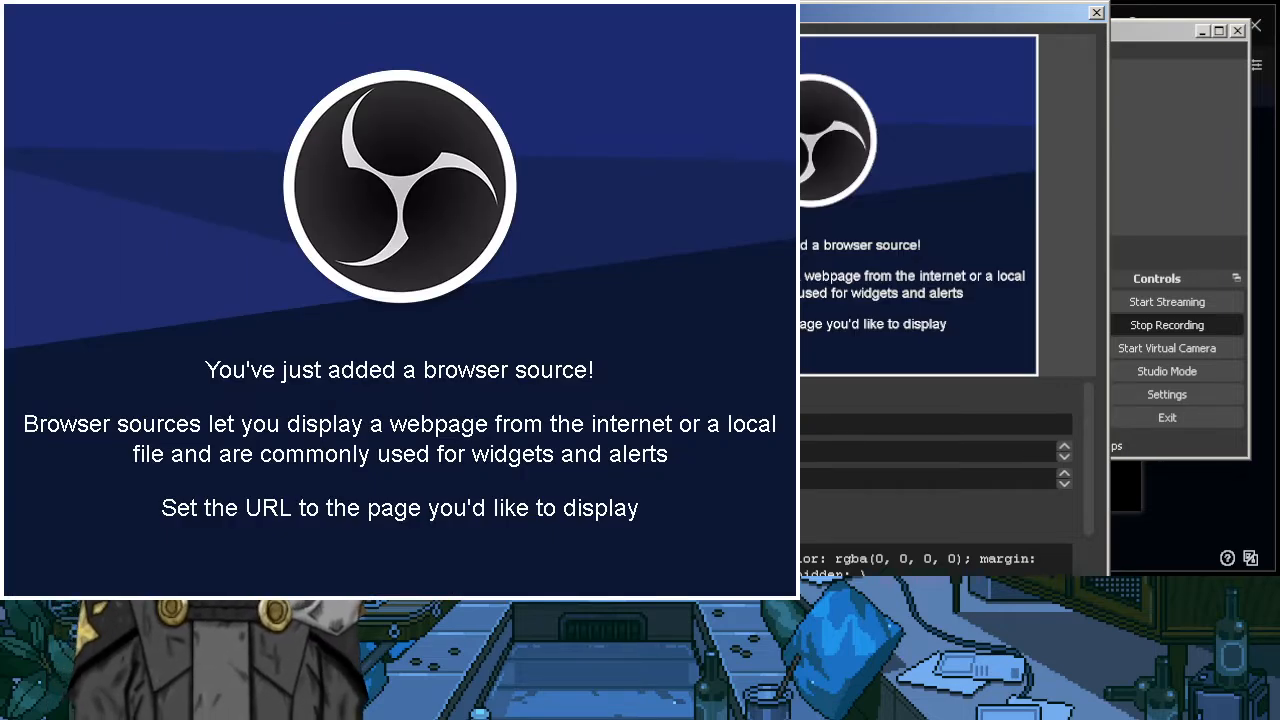
# Step: Set the collabpartner1 source's URL to the copied VDO.Ninja view link and confirm its properties
pyautogui.rightClick(806, 424)
pyautogui.click(829, 517)
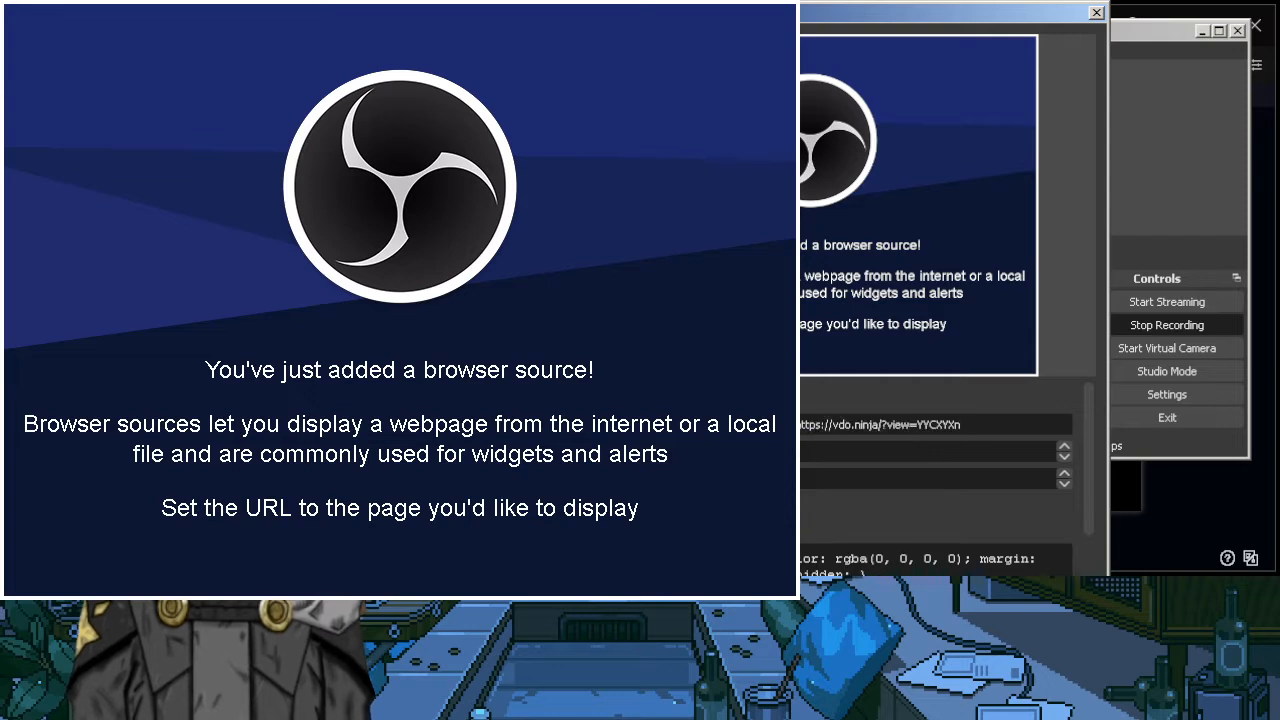
pyautogui.hotkey('ctrl', 'a')
pyautogui.press('BackSpace')
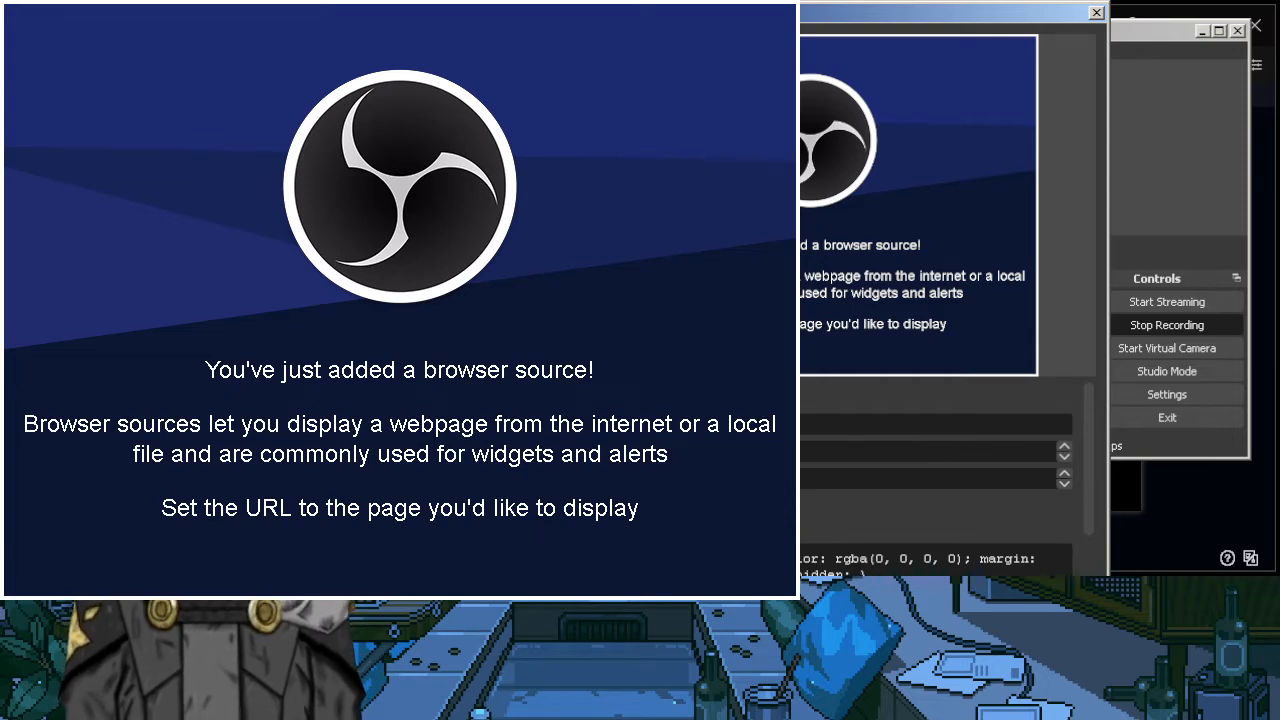
pyautogui.hotkey('ctrl', 'v')
pyautogui.press('Return')
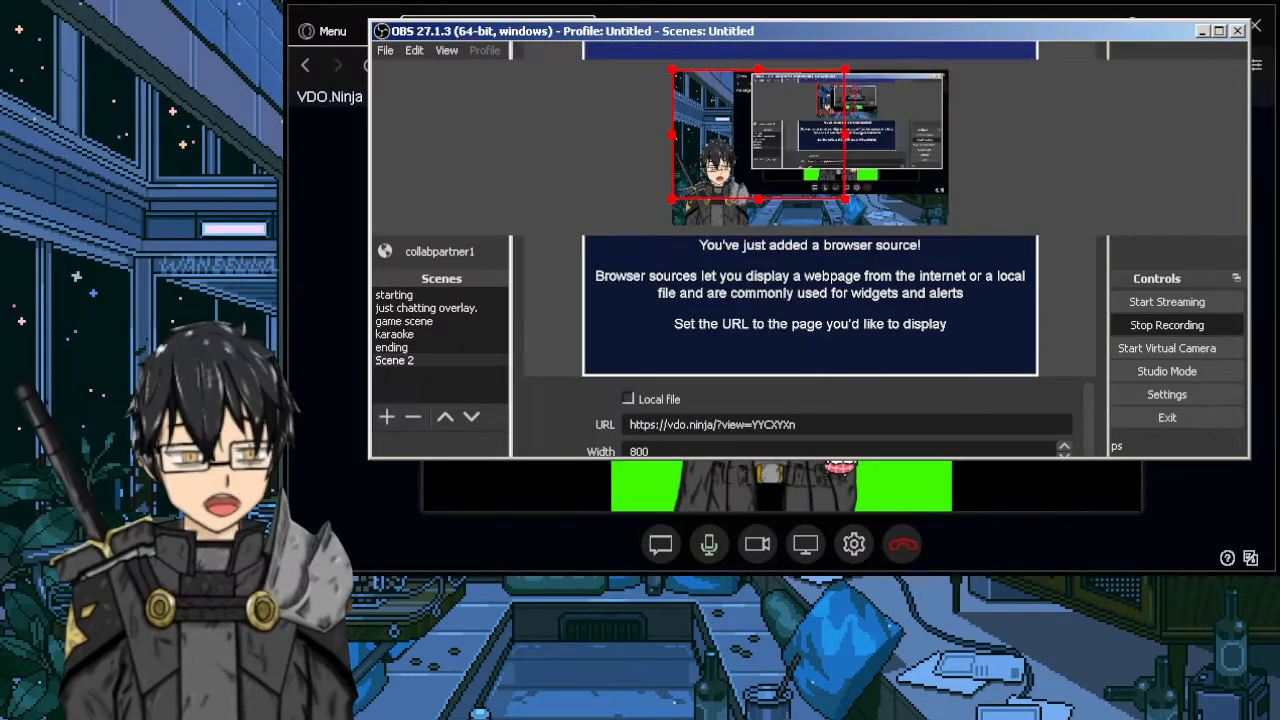
# Step: Place the collabpartner1 source in the lower-right part of the canvas, shift it slightly left and reposition the OBS window
pyautogui.moveTo(740, 70); pyautogui.dragTo(844, 96)
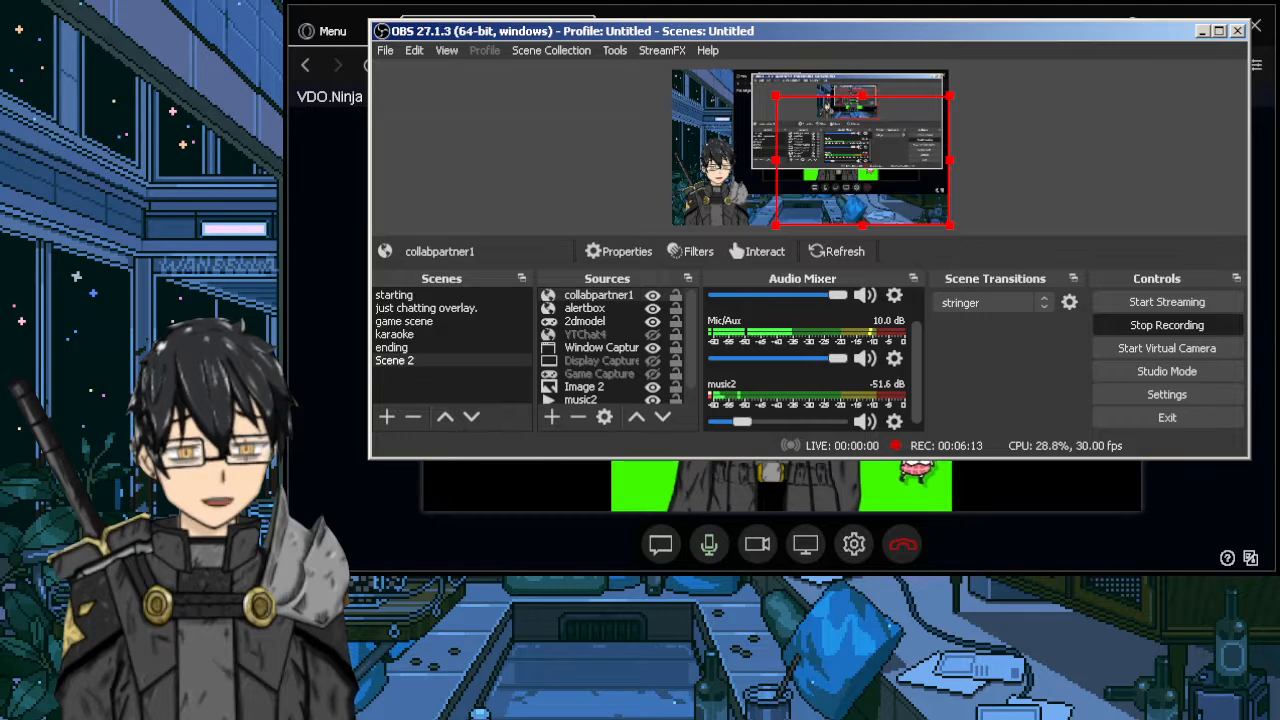
pyautogui.moveTo(808, 31); pyautogui.dragTo(799, 173)
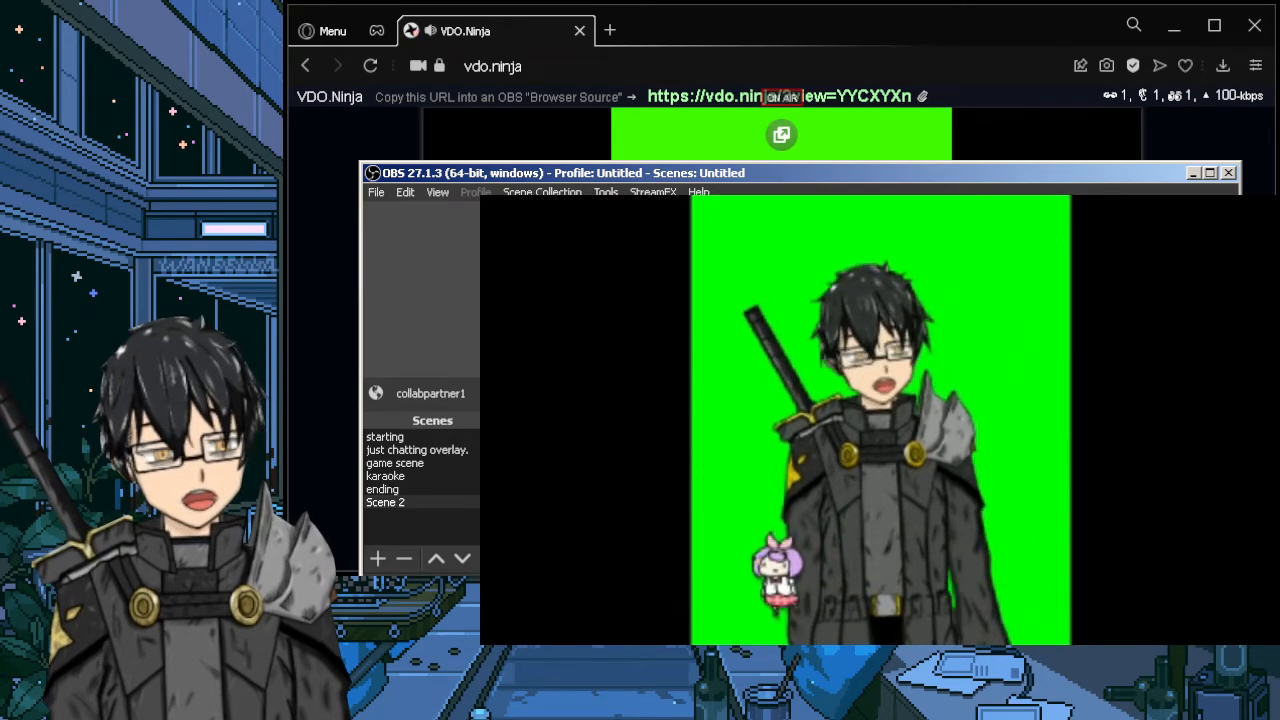
pyautogui.click(957, 20)
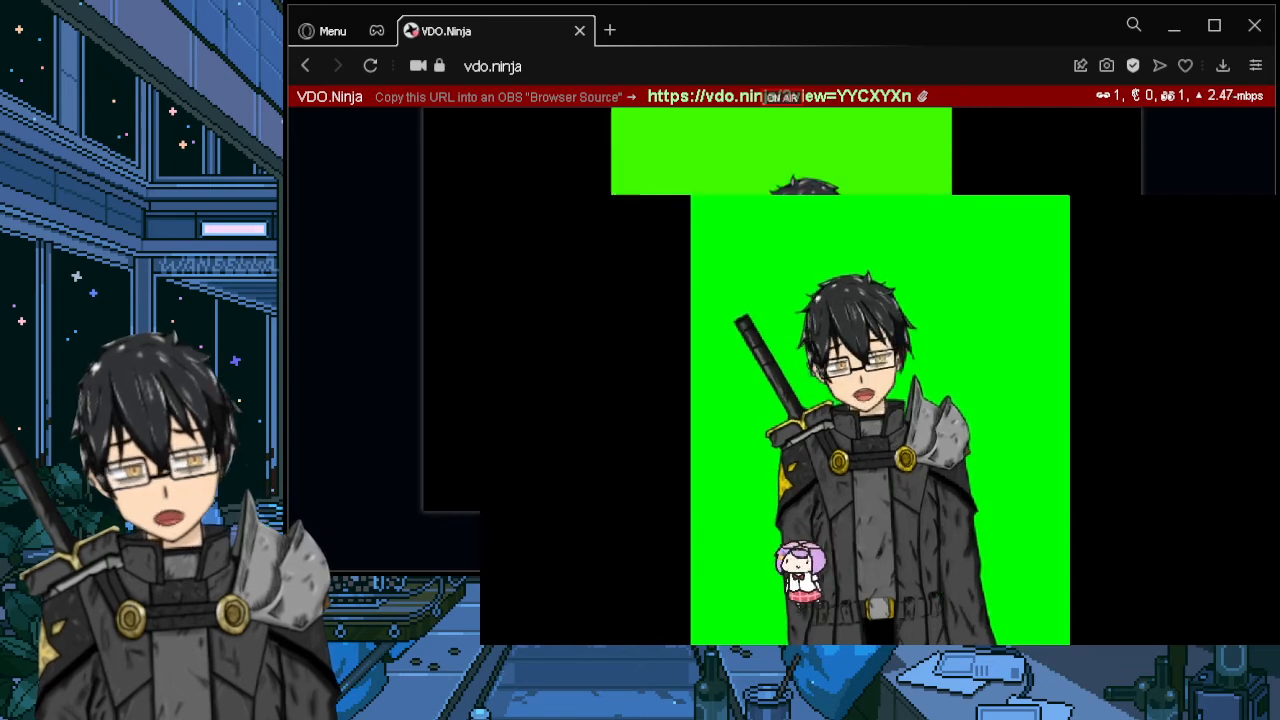
pyautogui.hotkey('alt', 'Tab')
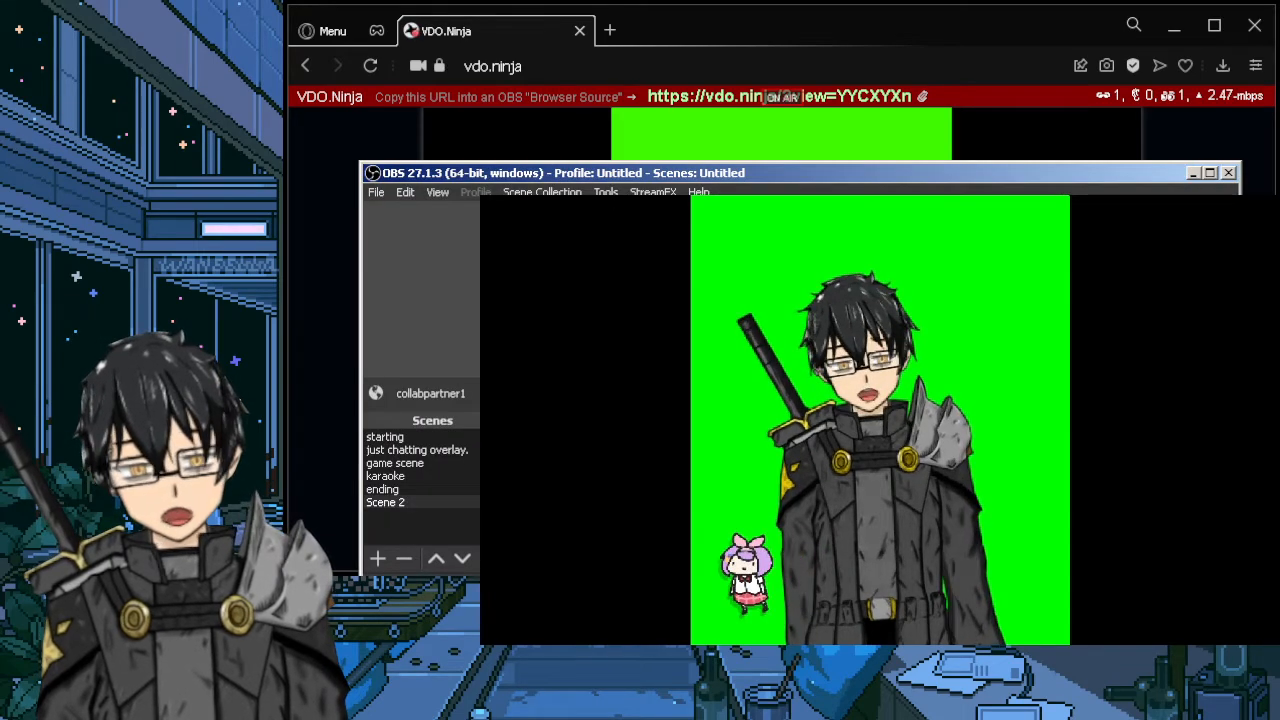
pyautogui.moveTo(852, 303)
pyautogui.mouseDown()
pyautogui.moveTo(879, 335)
pyautogui.moveTo(833, 303)
pyautogui.mouseUp()
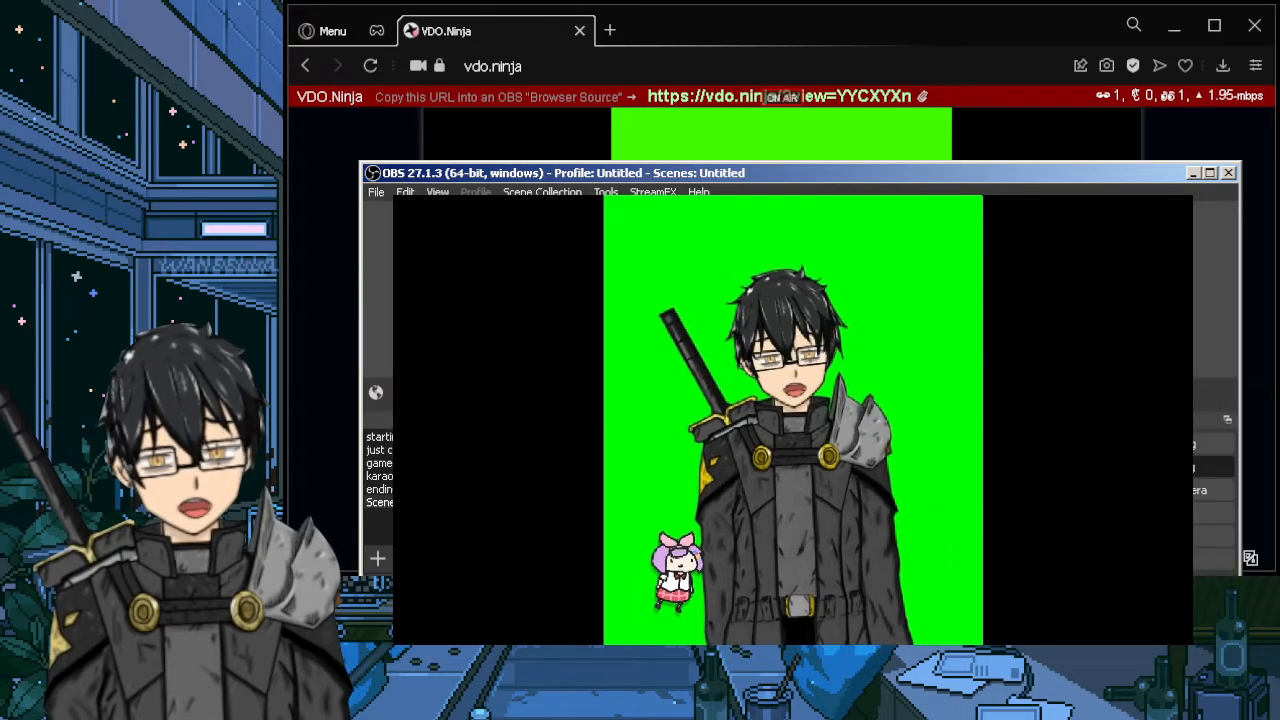
pyautogui.moveTo(800, 173); pyautogui.dragTo(791, 69)
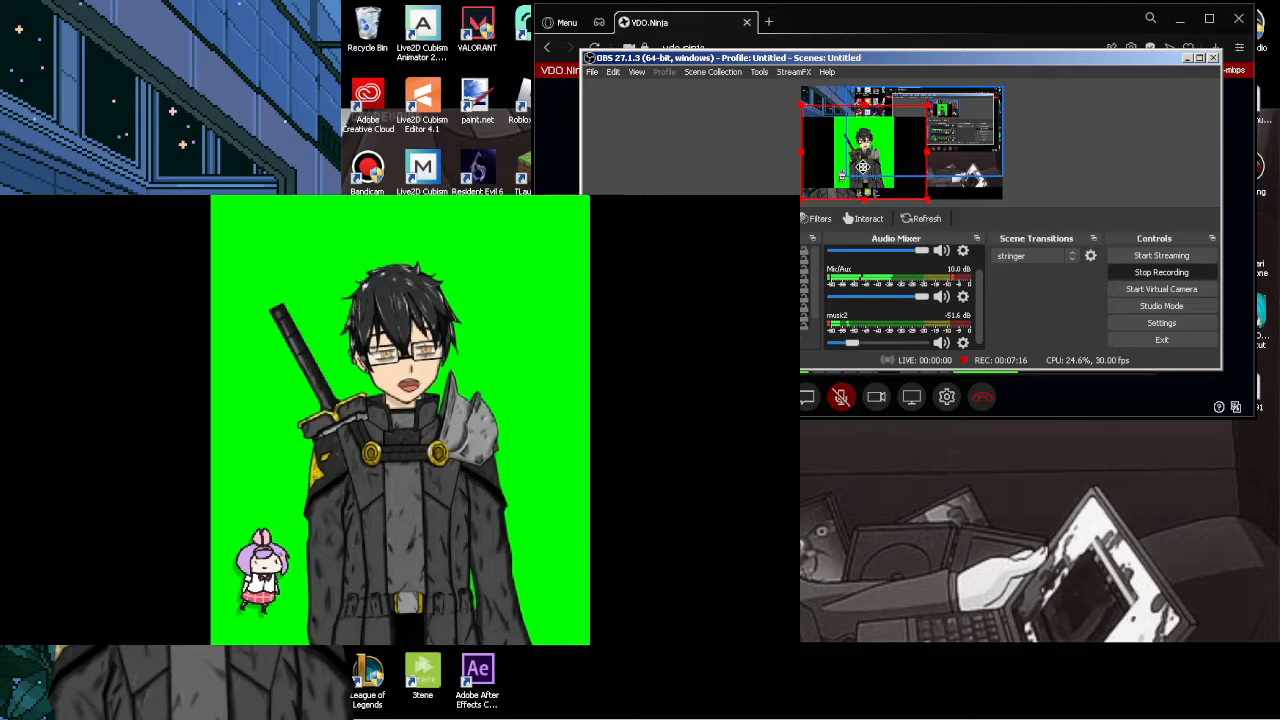
# Step: Move the collabpartner1 source down to the canvas's lower-right edge so it lies mostly outside the scene
pyautogui.moveTo(862, 167); pyautogui.dragTo(943, 244)
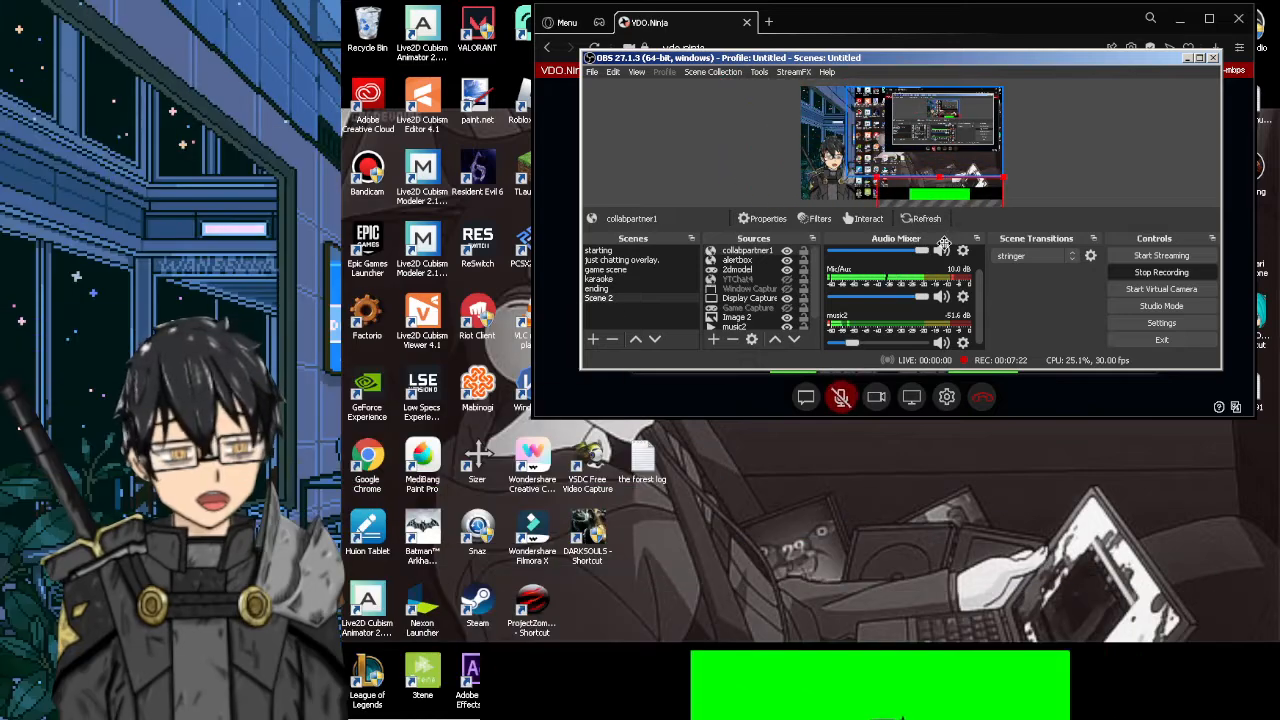
pyautogui.click(1060, 139)
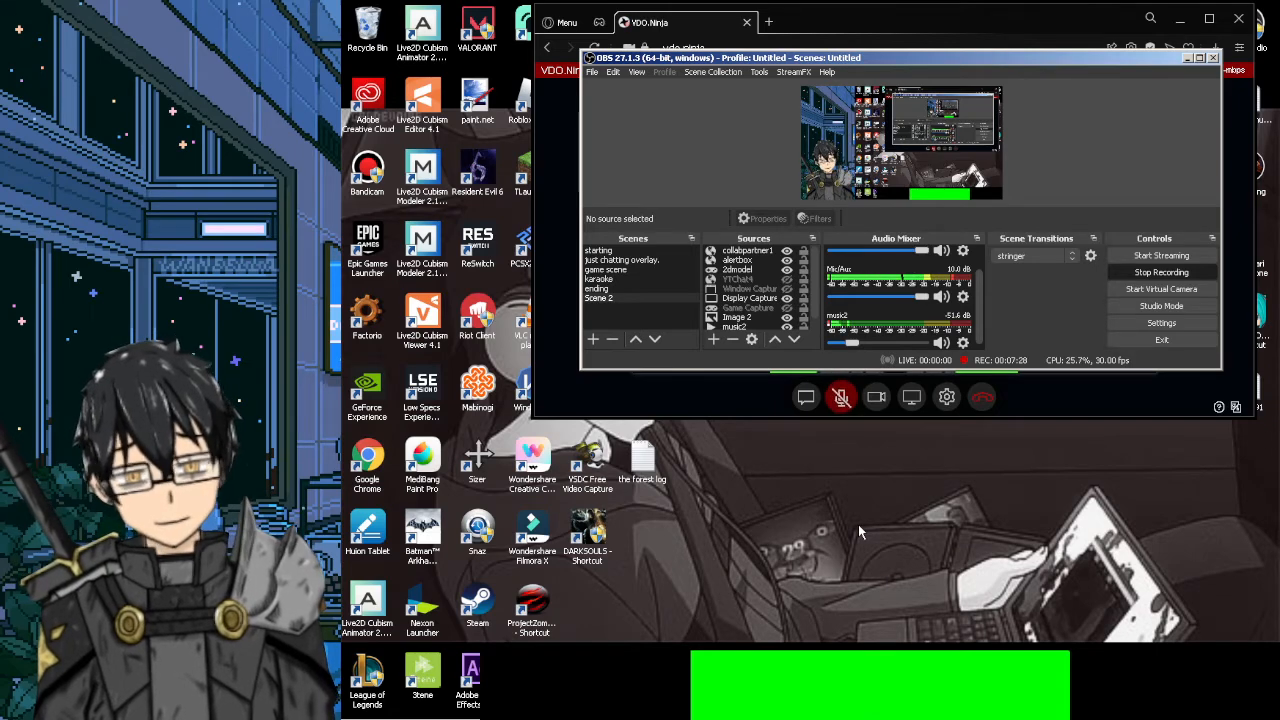
pyautogui.click(735, 251)
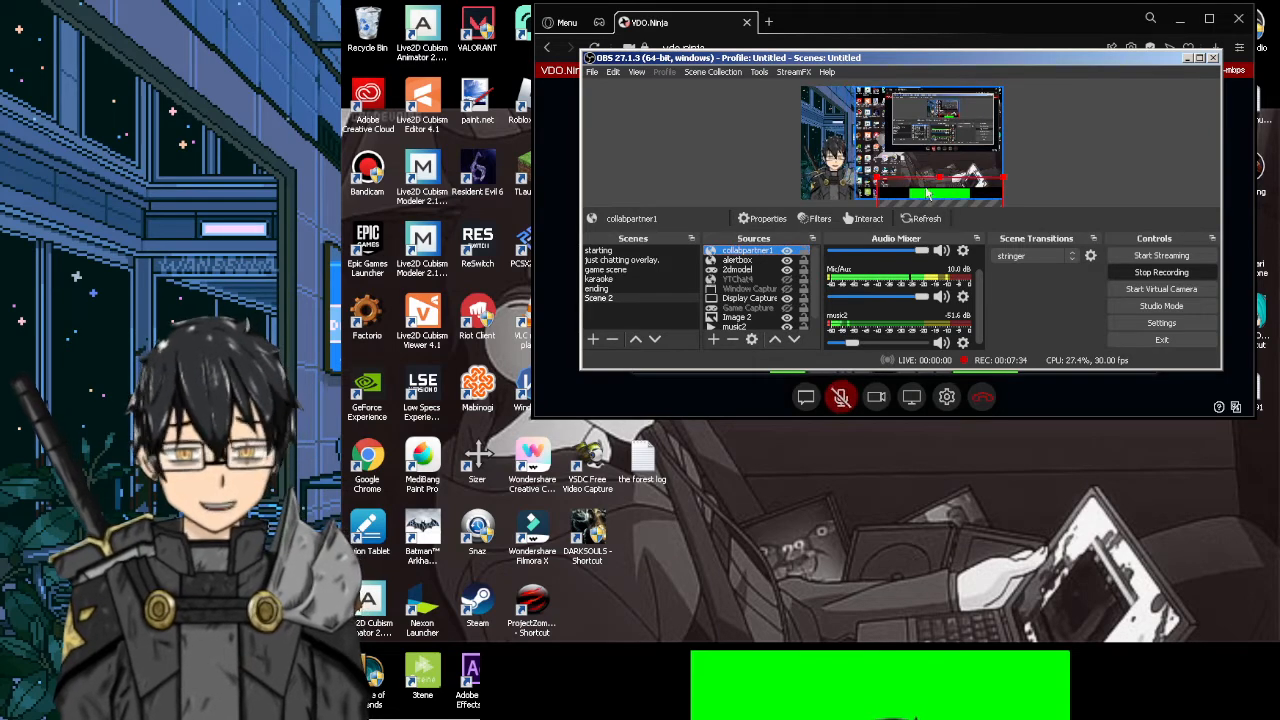
pyautogui.moveTo(927, 193); pyautogui.dragTo(937, 189)
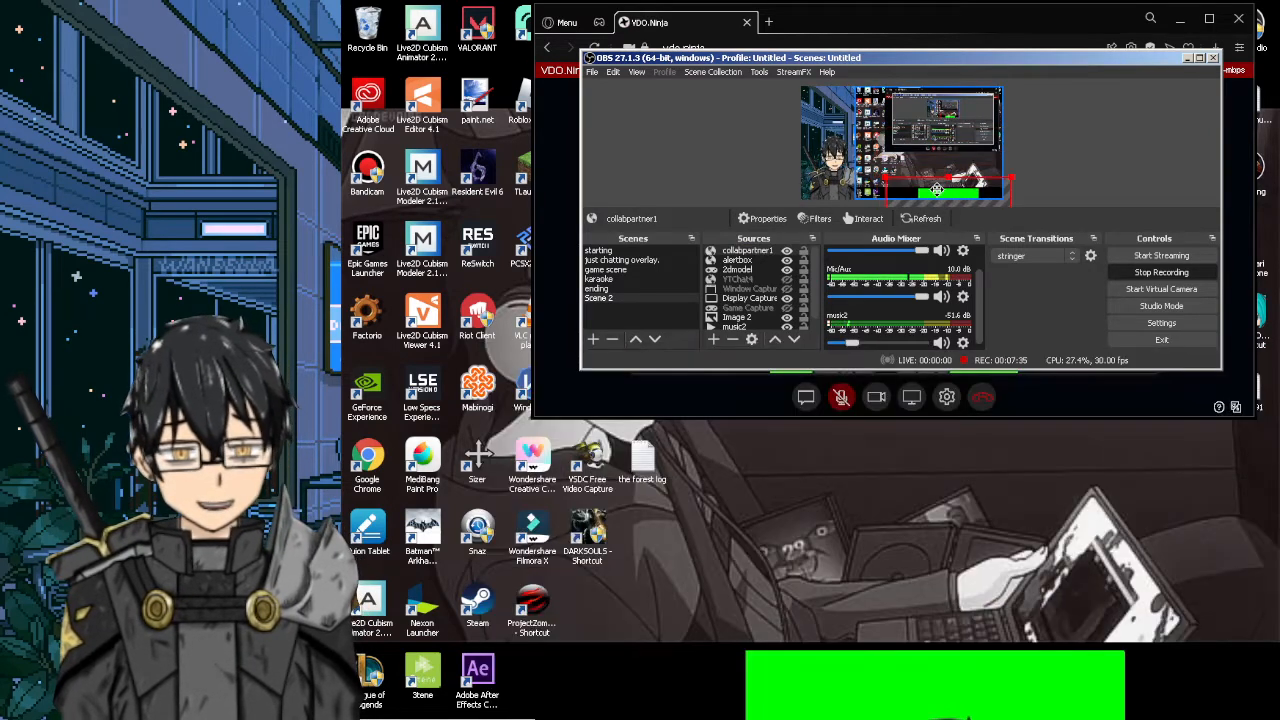
# Step: Add a Crop/Pad effect filter with its default name to the collabpartner1 source
pyautogui.rightClick(753, 253)
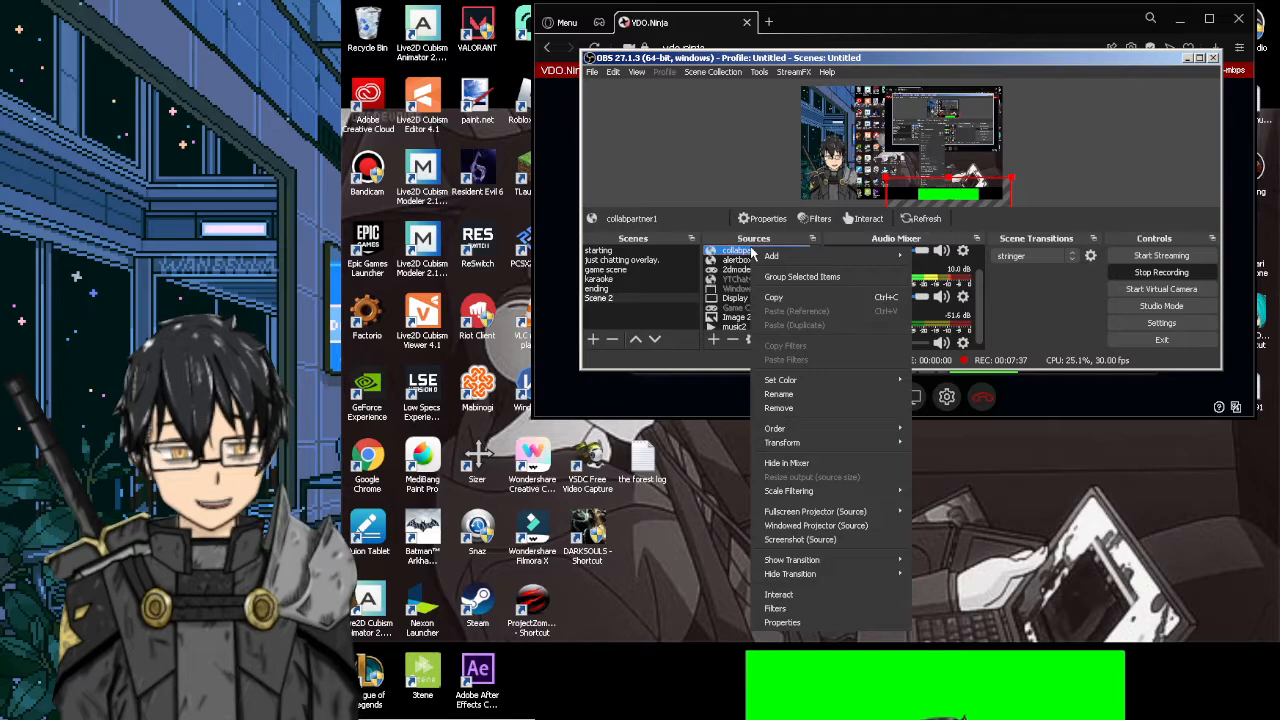
pyautogui.click(789, 609)
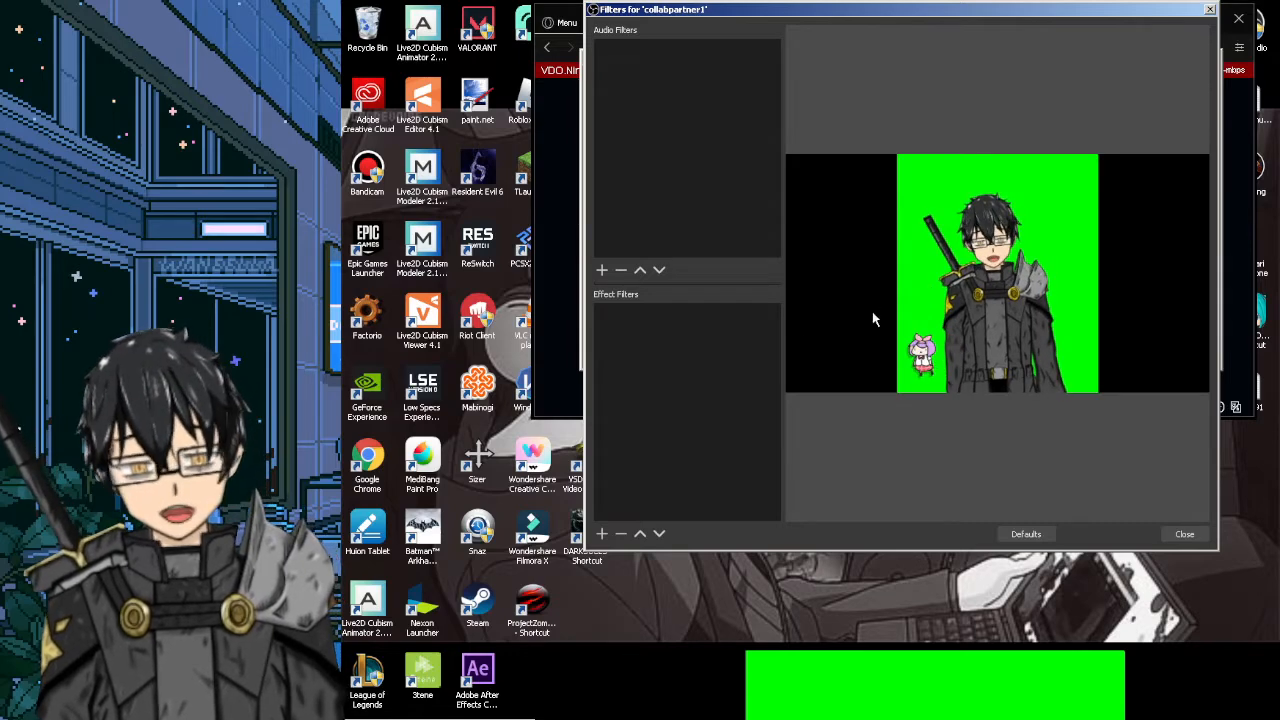
pyautogui.click(603, 534)
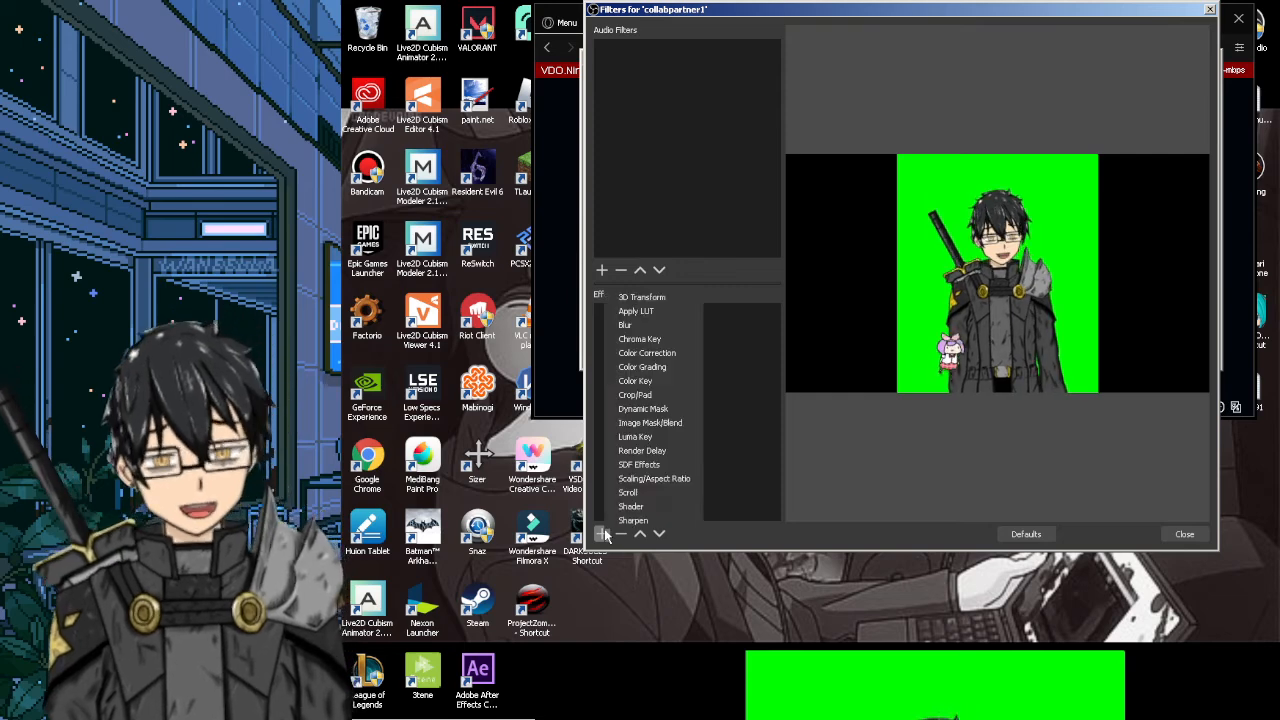
pyautogui.click(664, 400)
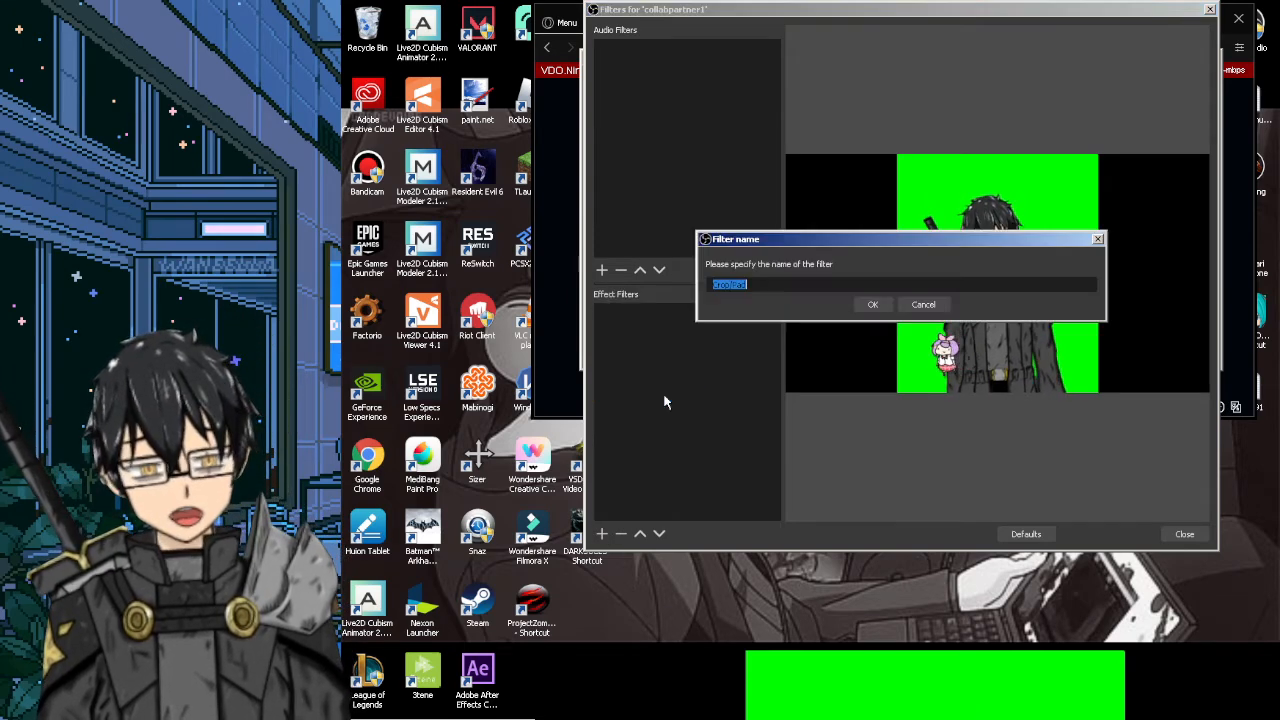
pyautogui.click(874, 304)
# Step: Try left crop values of 50, 80, 150 and 200 in the Crop/Pad filter
pyautogui.click(848, 370)
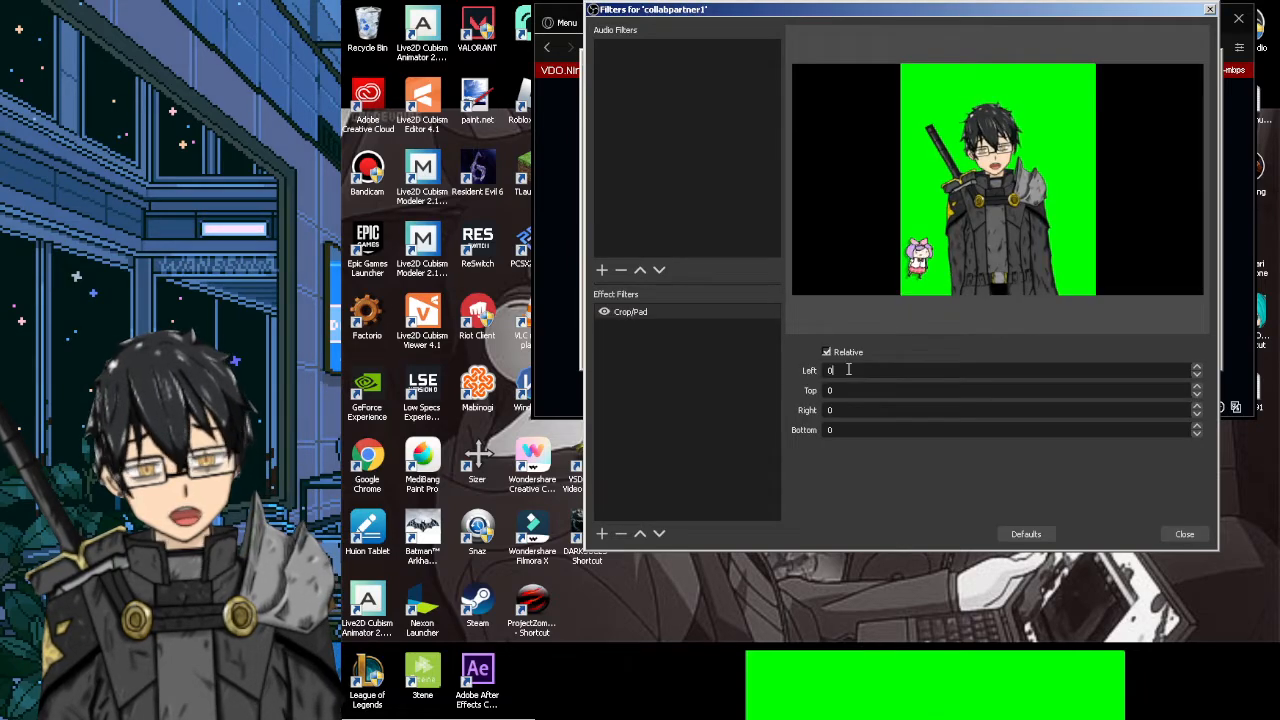
pyautogui.write('50')
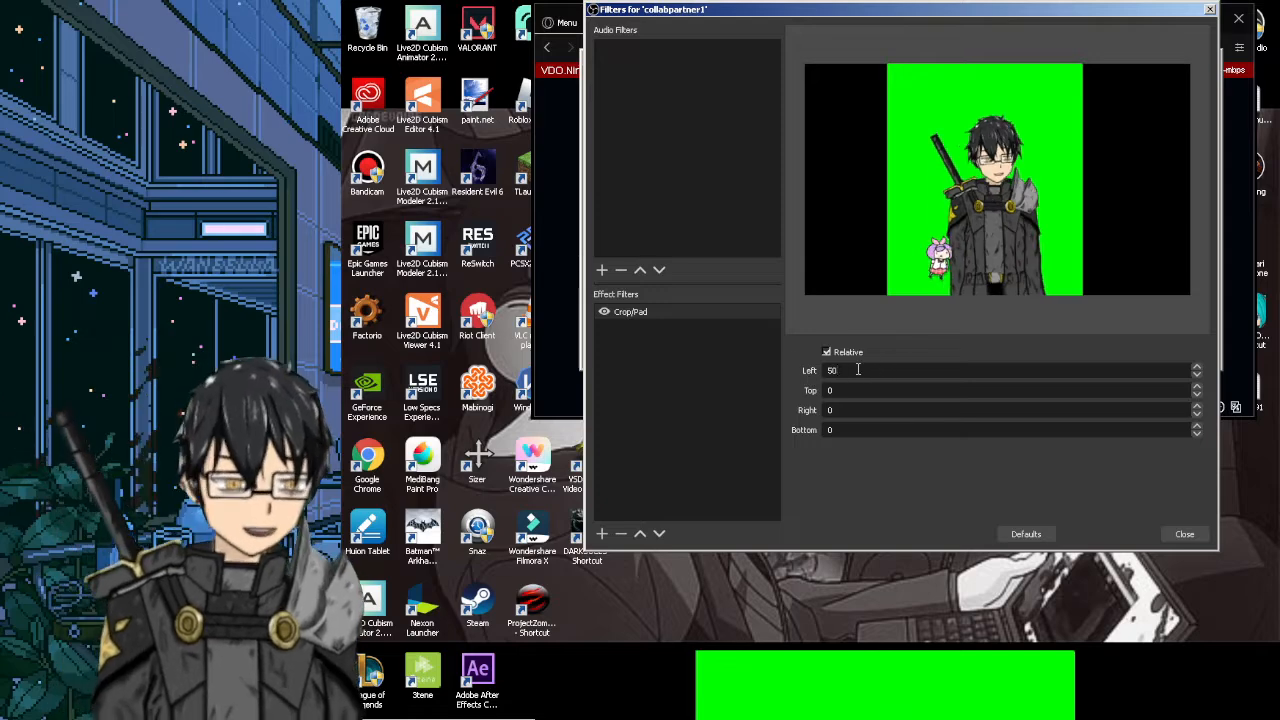
pyautogui.moveTo(857, 370); pyautogui.dragTo(786, 354)
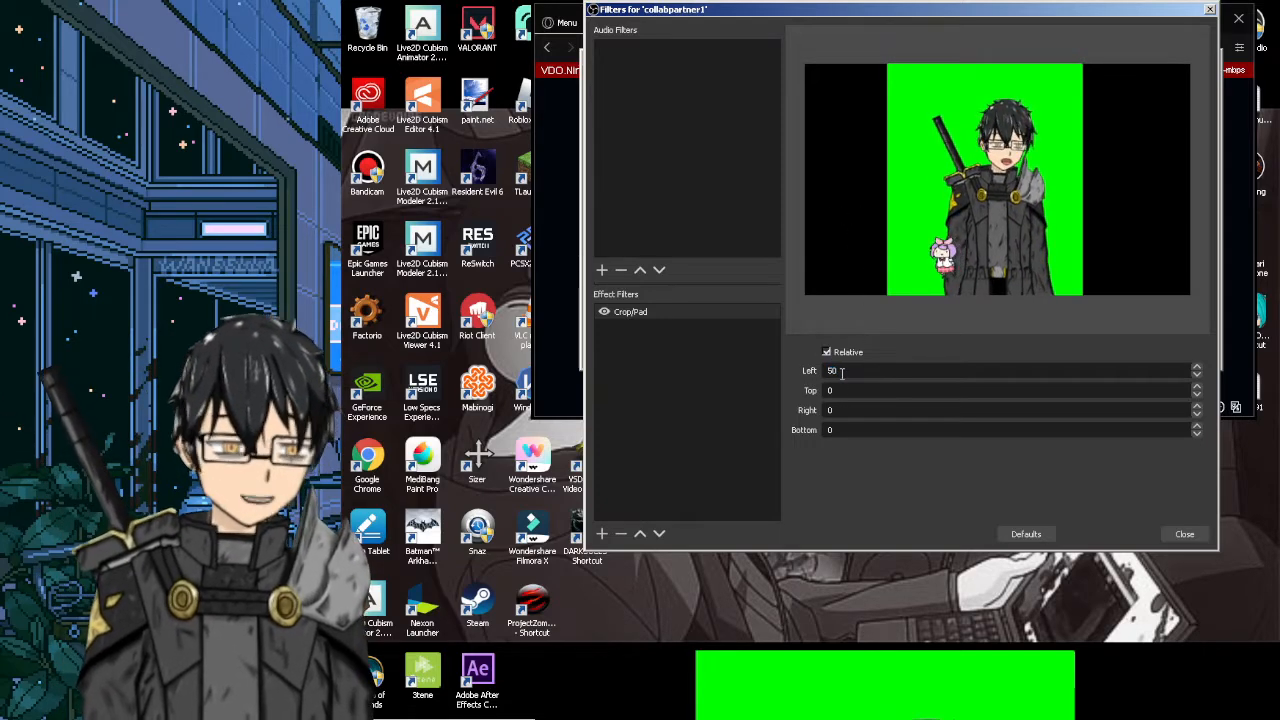
pyautogui.write('80')
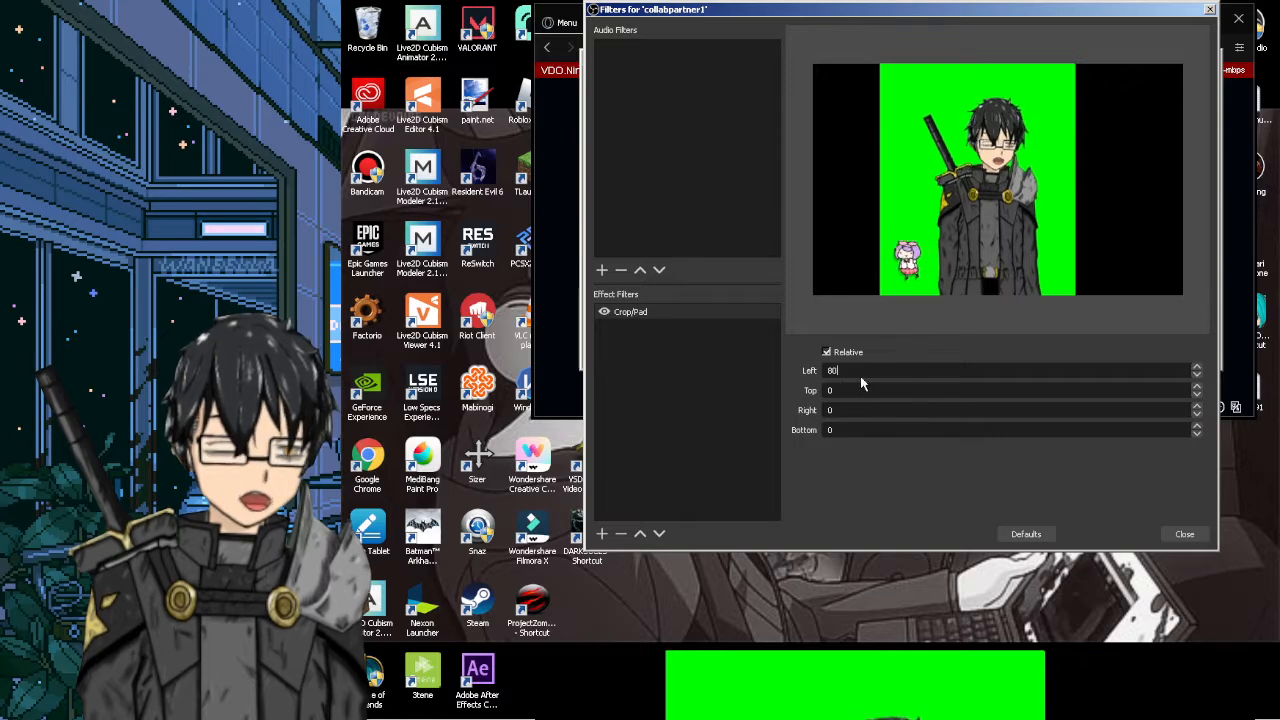
pyautogui.moveTo(860, 376); pyautogui.dragTo(342, 351)
pyautogui.write('150')
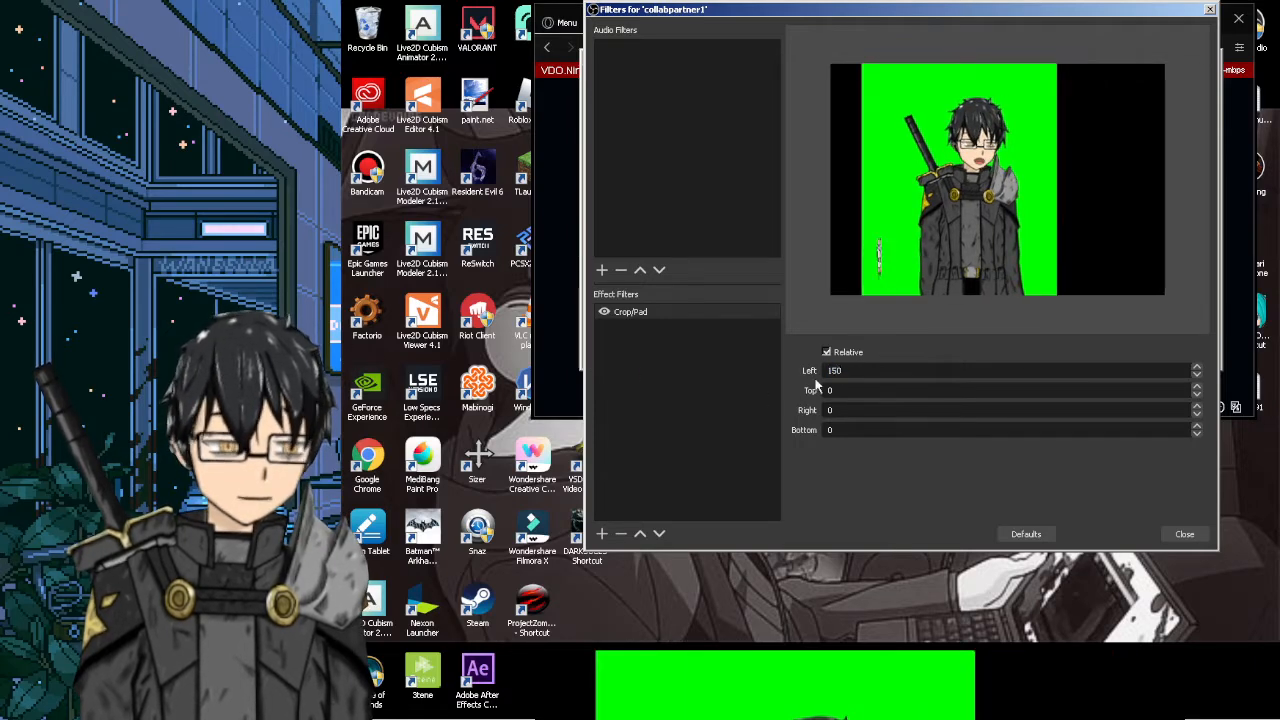
pyautogui.write('200')
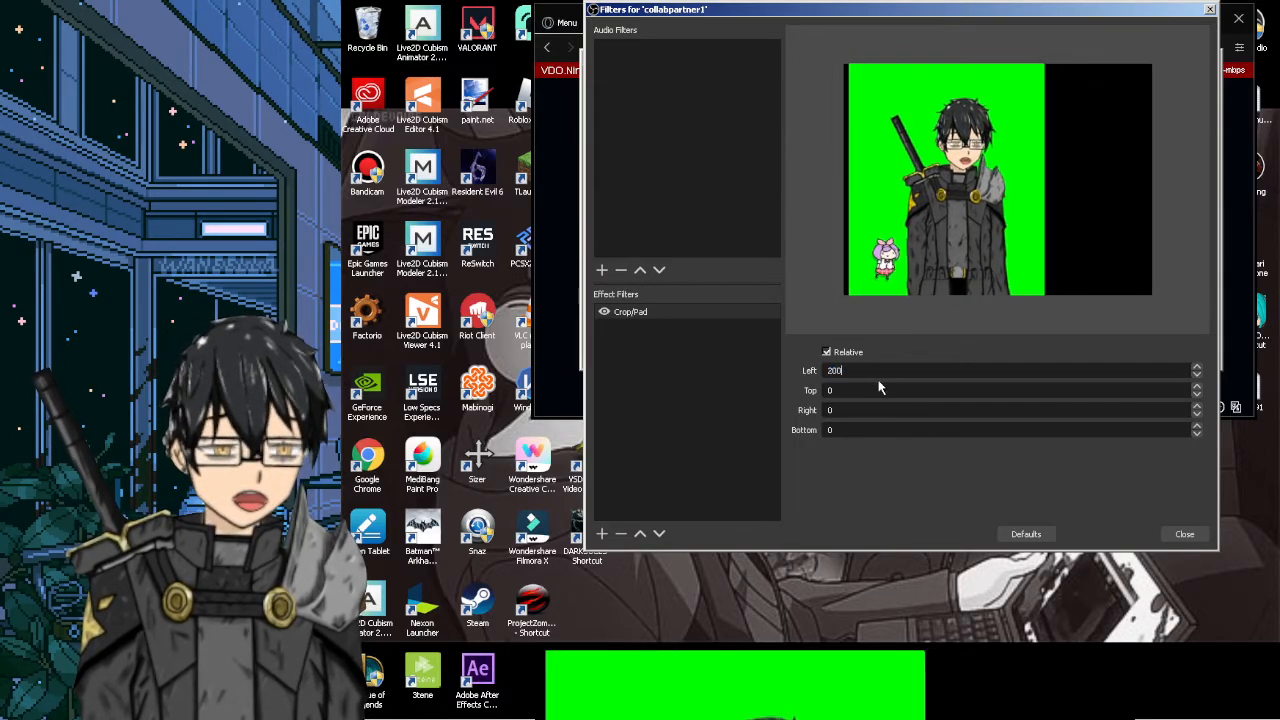
pyautogui.write('2')
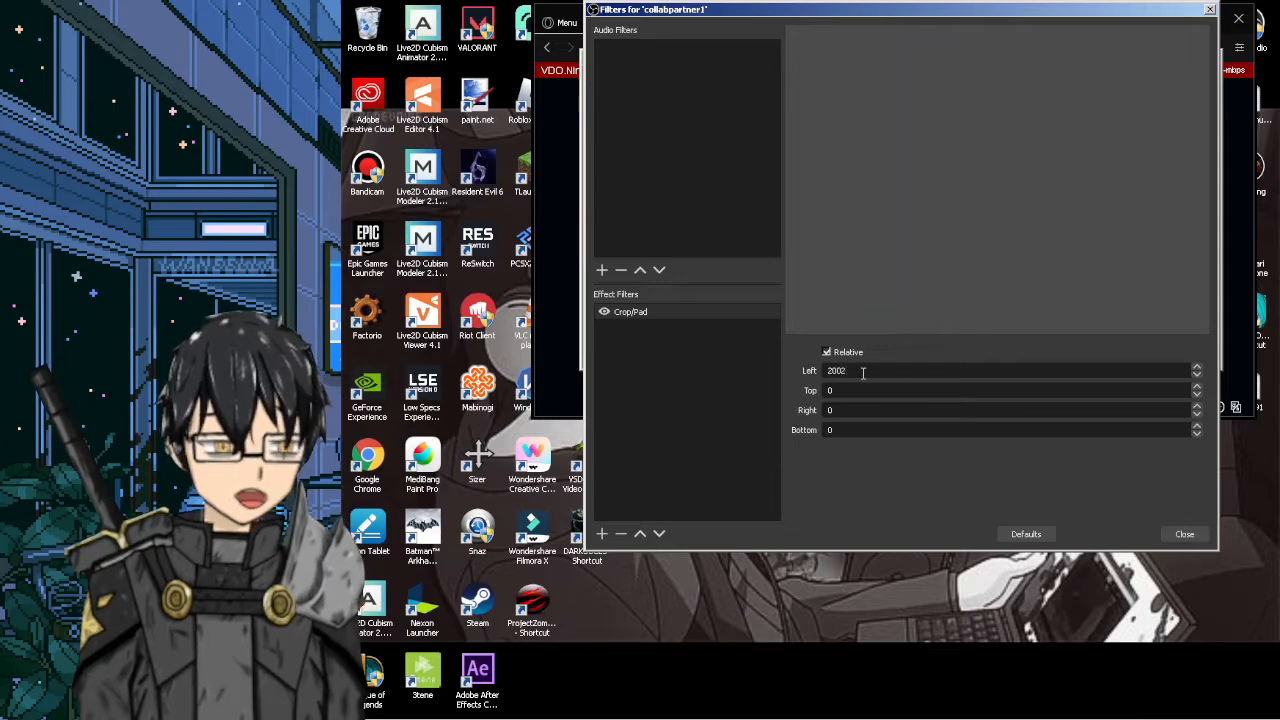
pyautogui.press('BackSpace')
pyautogui.press('BackSpace')
pyautogui.write('0')
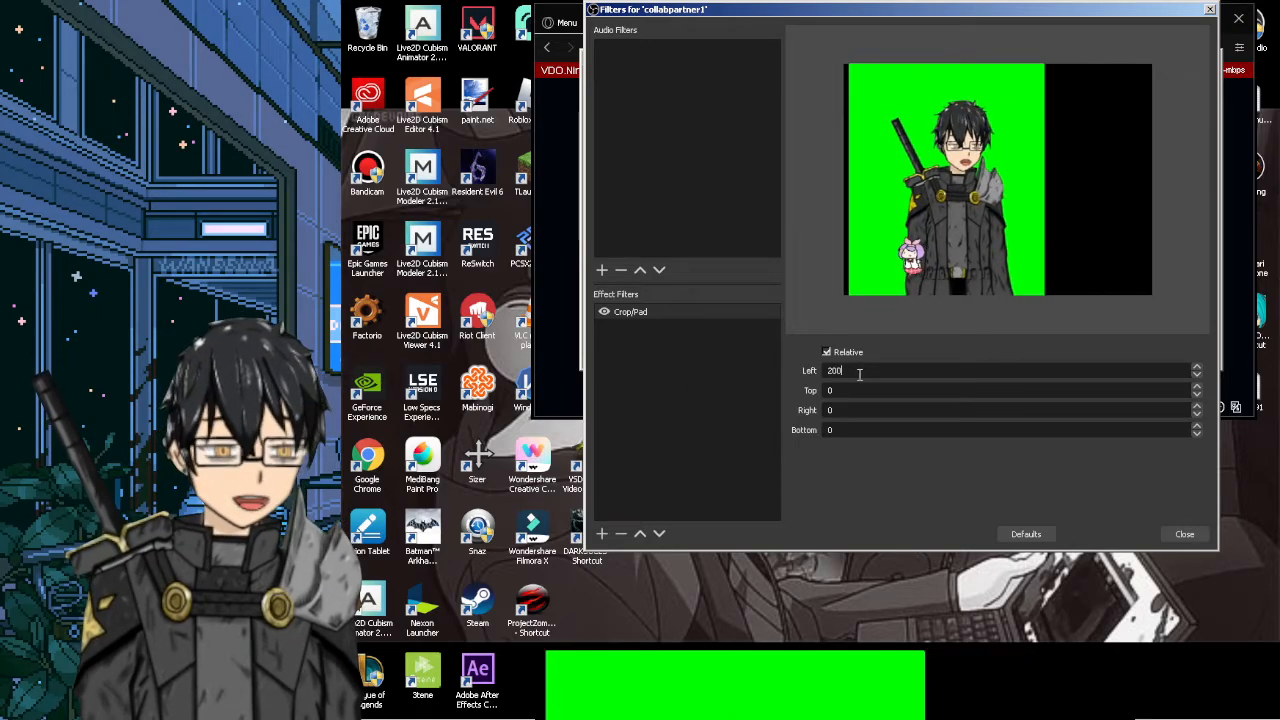
pyautogui.press('BackSpace')
pyautogui.press('BackSpace')
pyautogui.write('30')
pyautogui.press('BackSpace')
pyautogui.press('BackSpace')
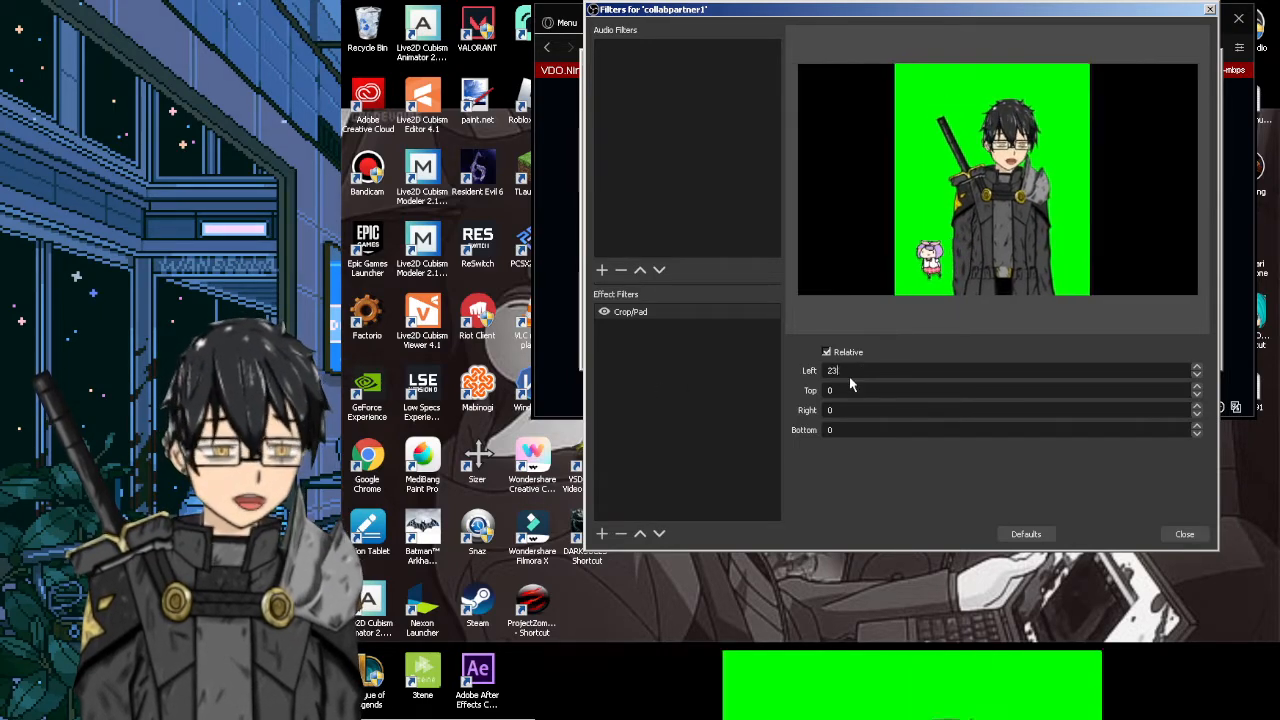
# Step: Set both the left and right crop of the Crop/Pad filter to 221 to remove the black side areas
pyautogui.write('20')
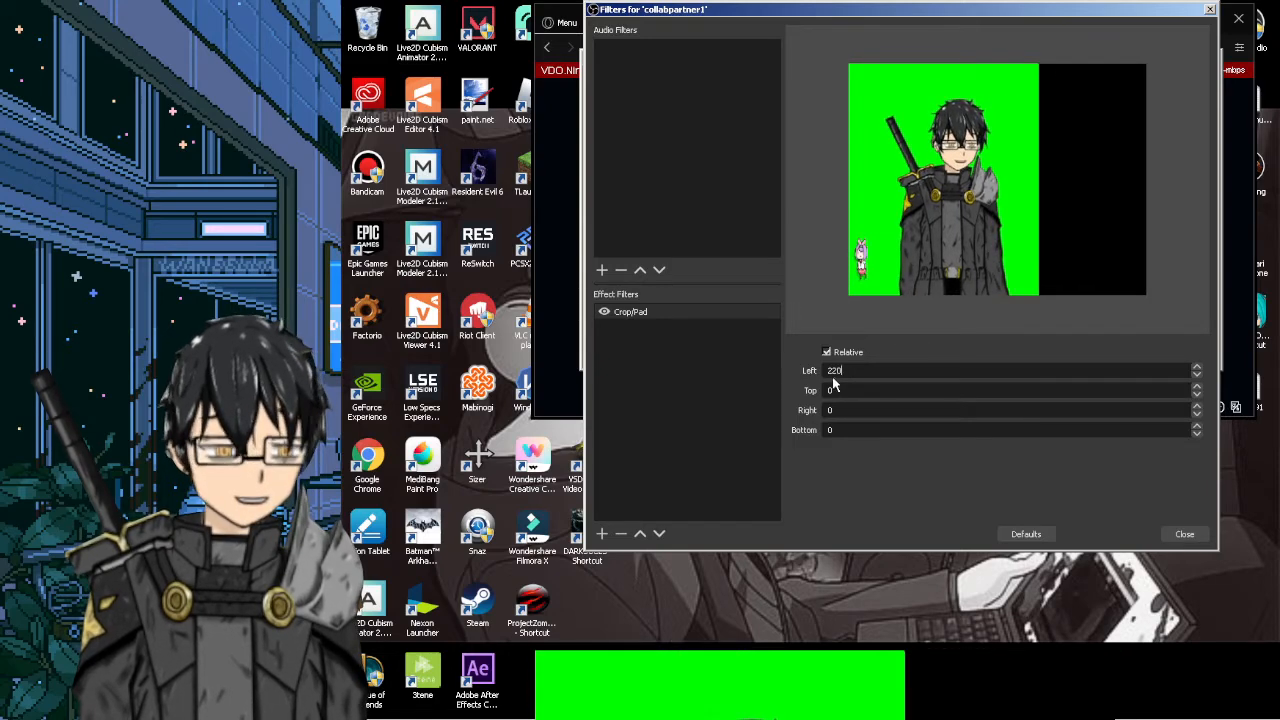
pyautogui.press('BackSpace')
pyautogui.write('1')
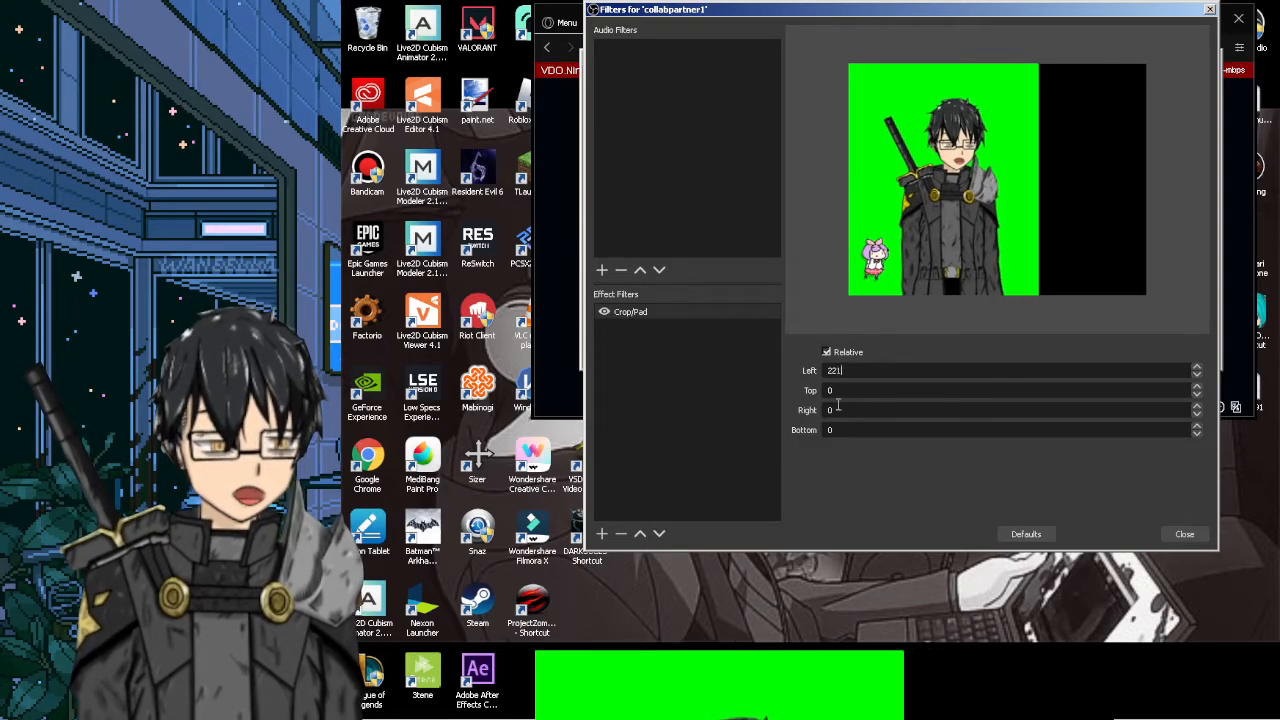
pyautogui.moveTo(846, 410); pyautogui.dragTo(750, 413)
pyautogui.write('221')
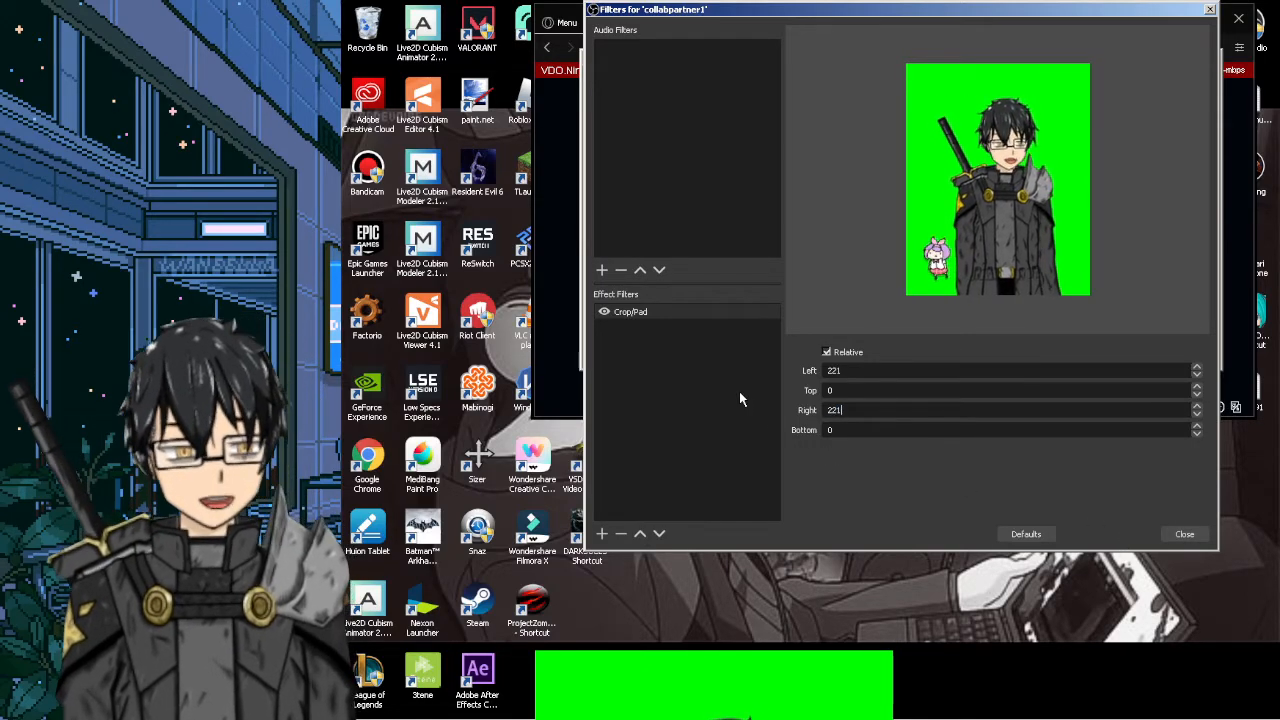
# Step: Add a Chroma Key filter with the Green key color type to collabpartner1 and close the filters window
pyautogui.click(599, 533)
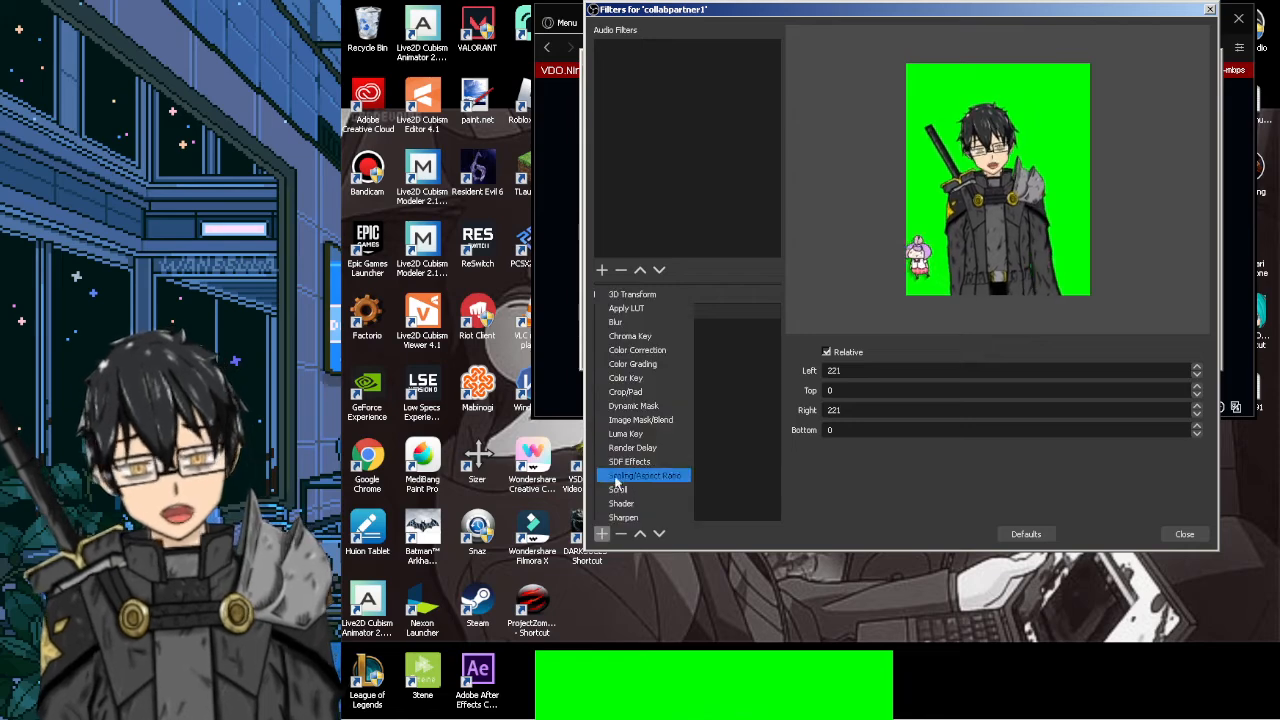
pyautogui.click(627, 338)
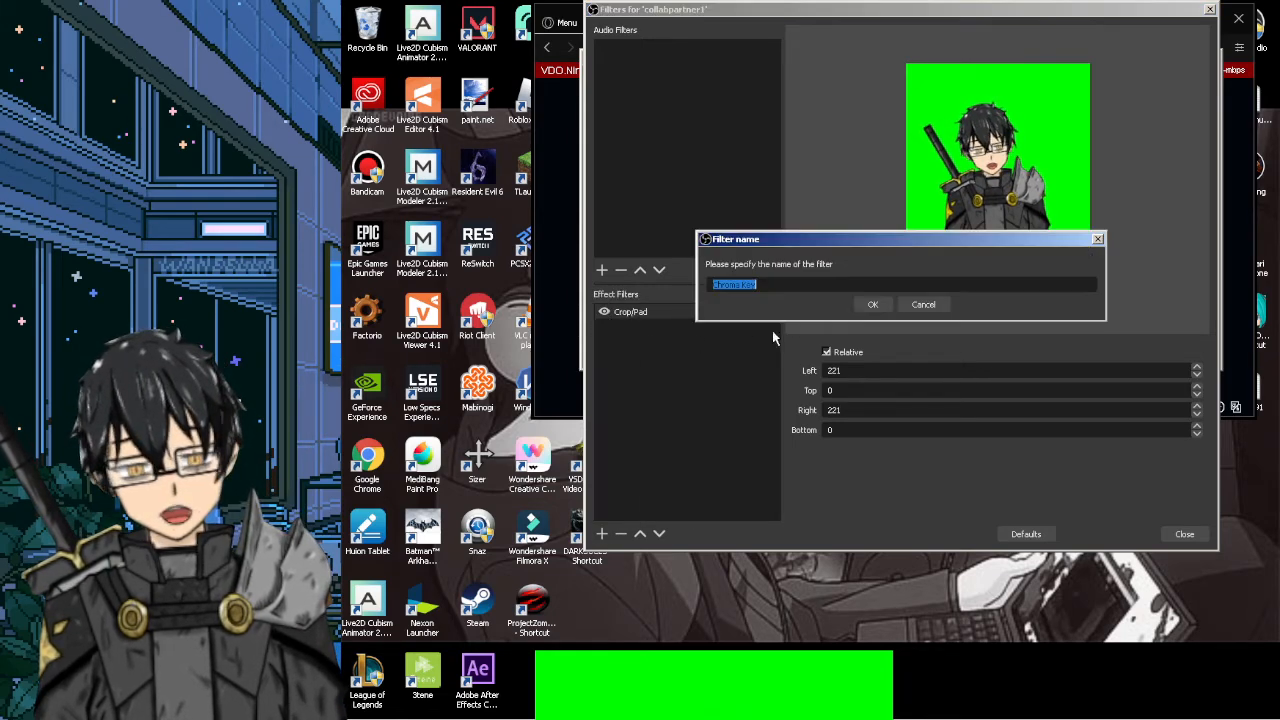
pyautogui.click(862, 305)
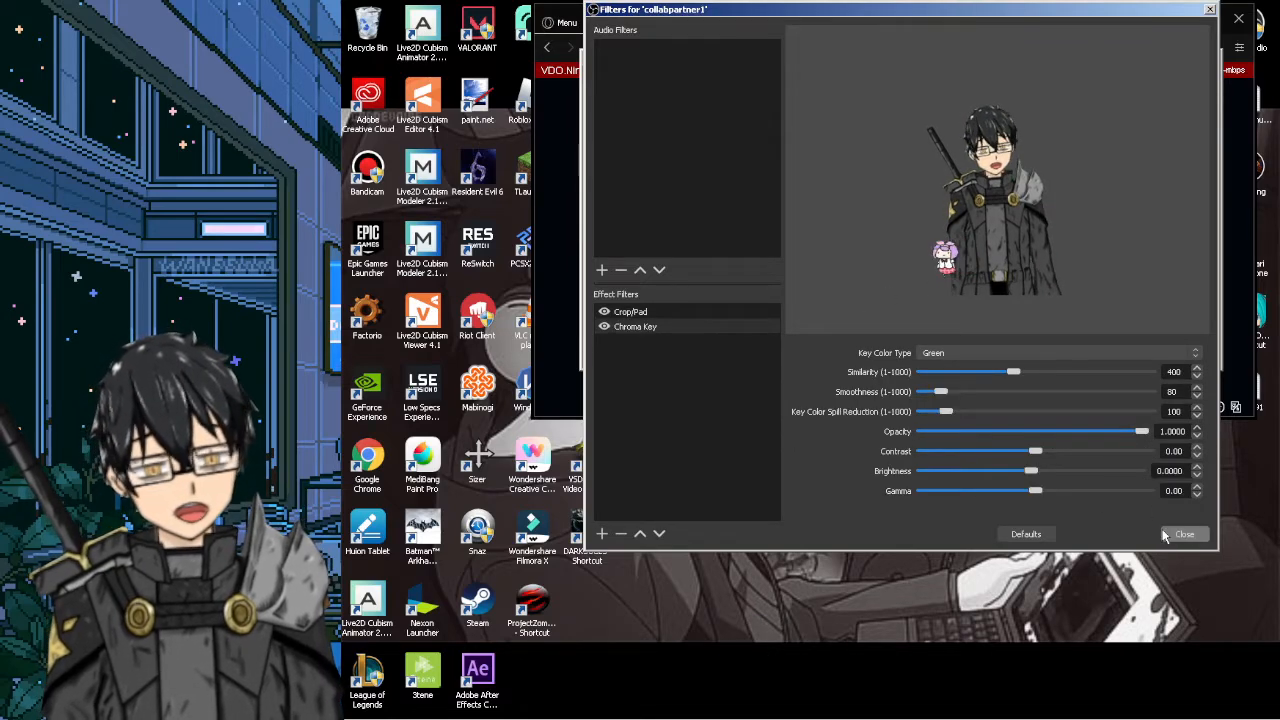
pyautogui.click(965, 350)
pyautogui.click(966, 352)
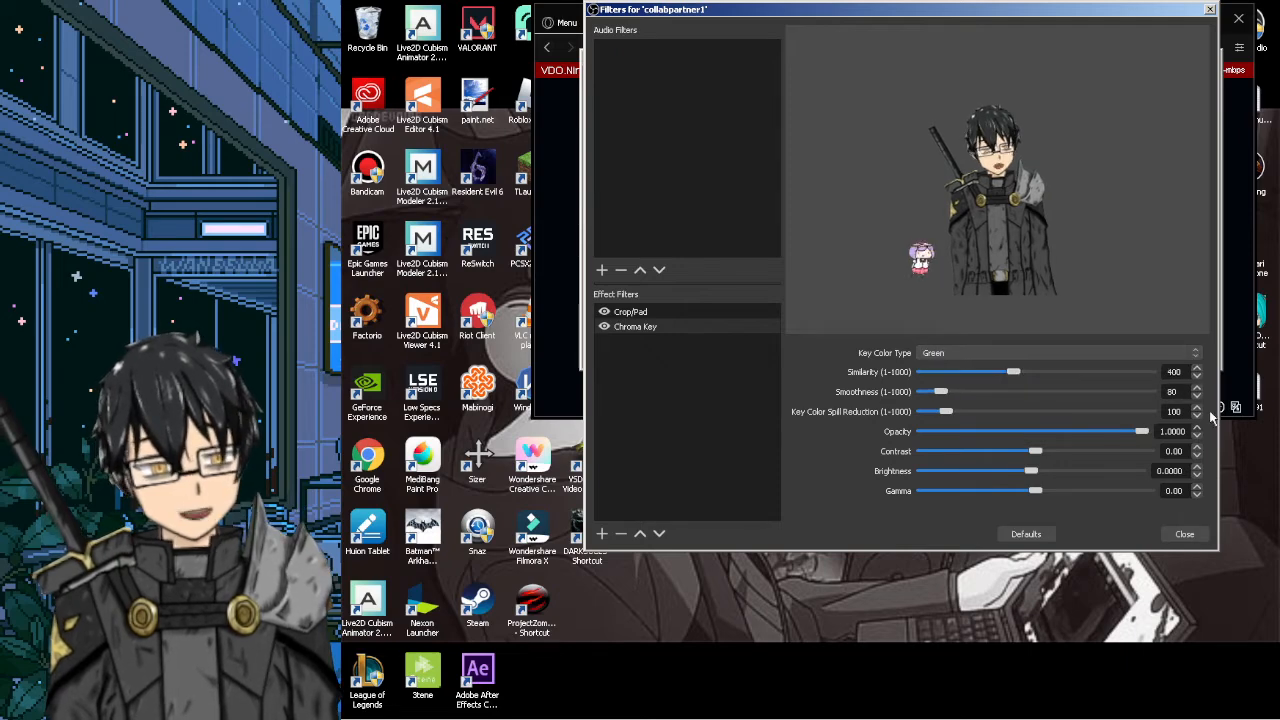
pyautogui.click(1183, 535)
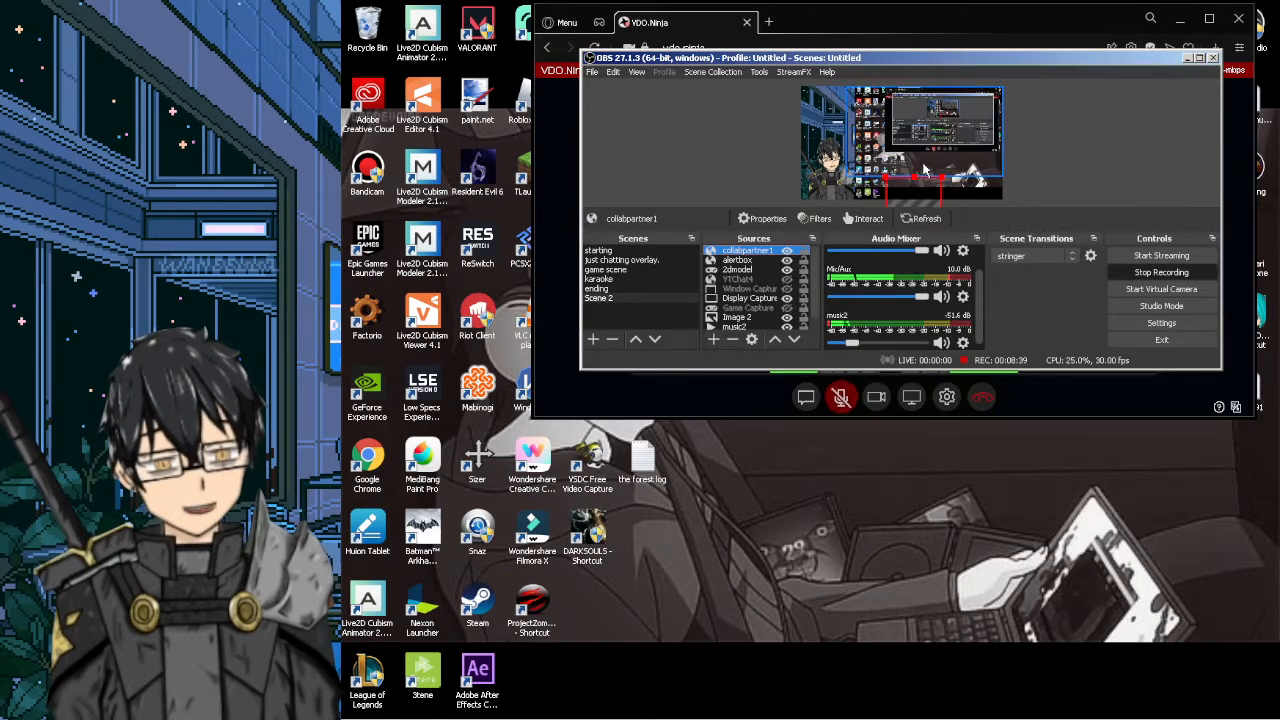
# Step: Move and resize the keyed collabpartner1 avatar so it stands directly beside the 2dmodel avatar along the canvas's lower edge
pyautogui.moveTo(928, 188); pyautogui.dragTo(935, 117)
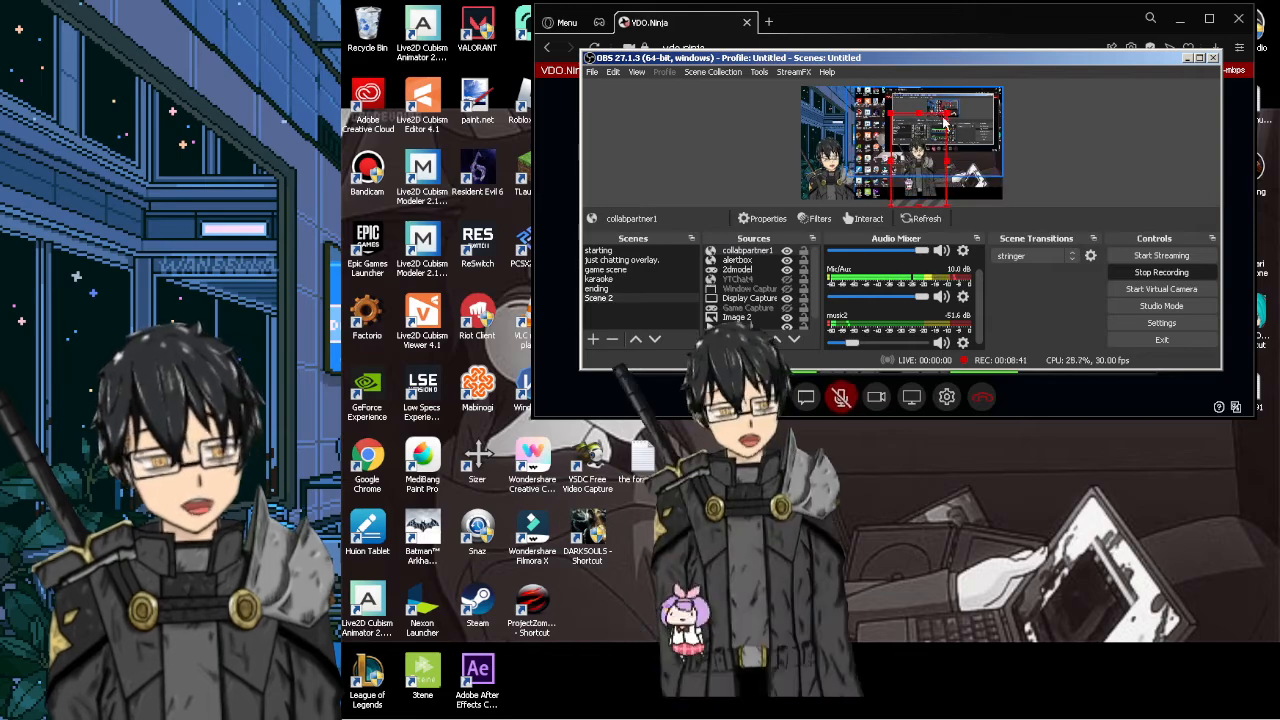
pyautogui.moveTo(896, 160); pyautogui.dragTo(984, 189)
pyautogui.moveTo(947, 128); pyautogui.dragTo(845, 110)
pyautogui.moveTo(900, 150); pyautogui.dragTo(900, 115)
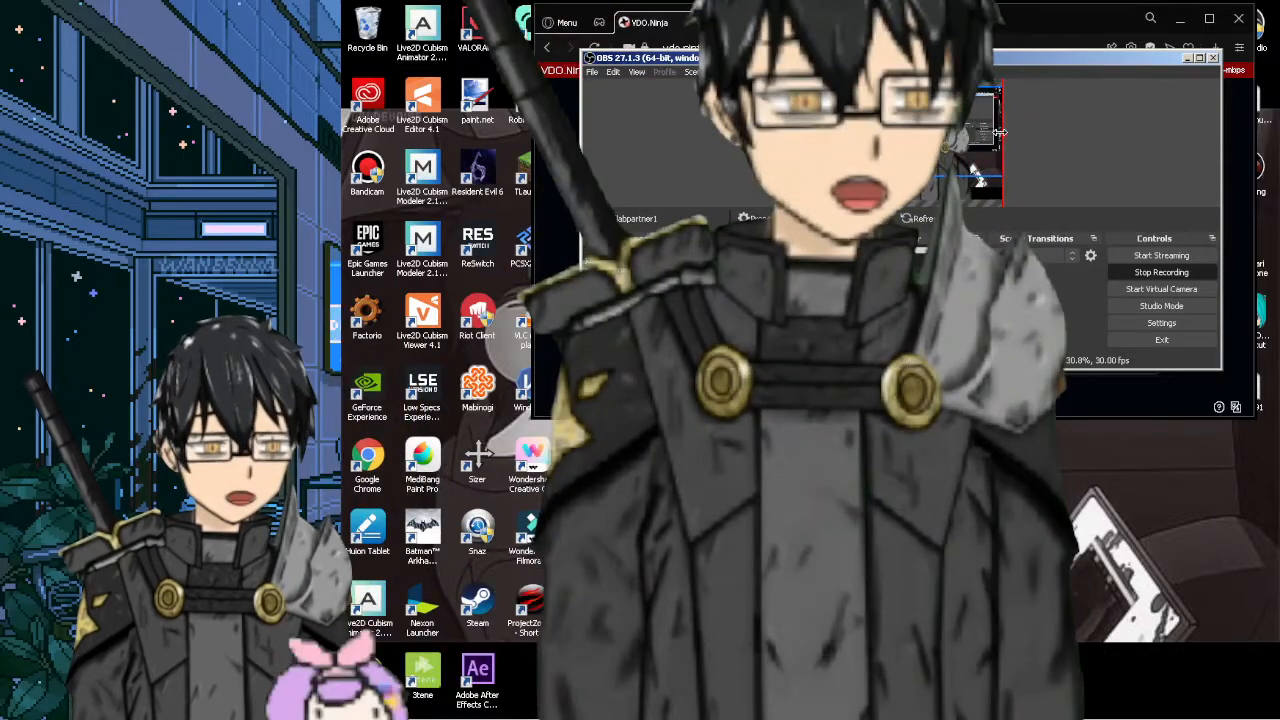
pyautogui.moveTo(1002, 136); pyautogui.dragTo(875, 188)
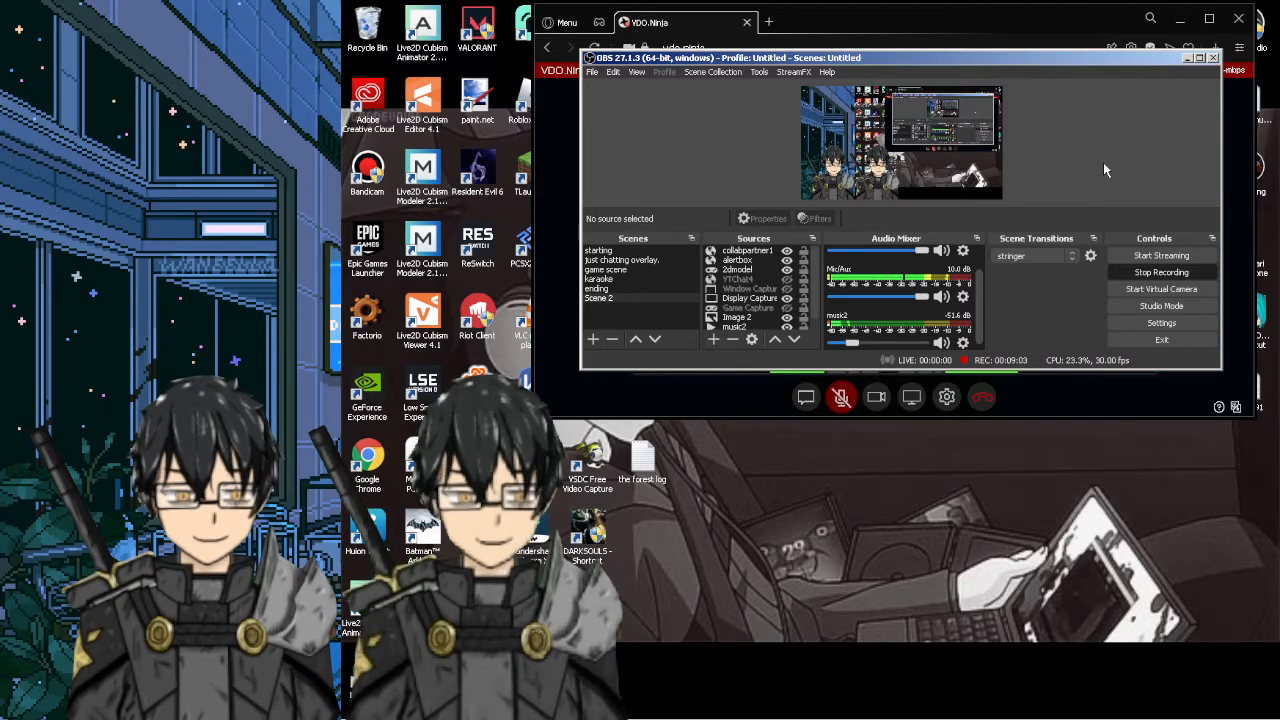
# Step: Move the OBS window below the browser and rearrange the scene with collabpartner1 enlarged farther right and 2dmodel shifted right
pyautogui.moveTo(1053, 65); pyautogui.dragTo(1036, 446)
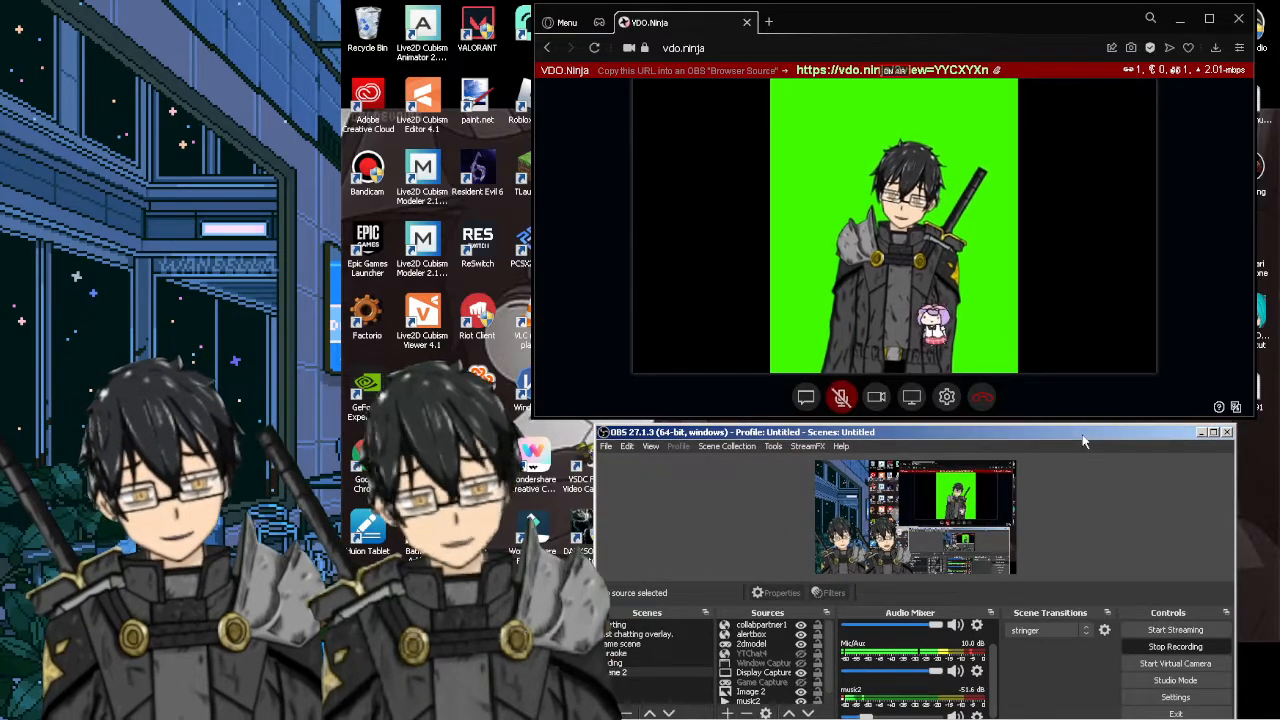
pyautogui.moveTo(908, 562); pyautogui.dragTo(991, 555)
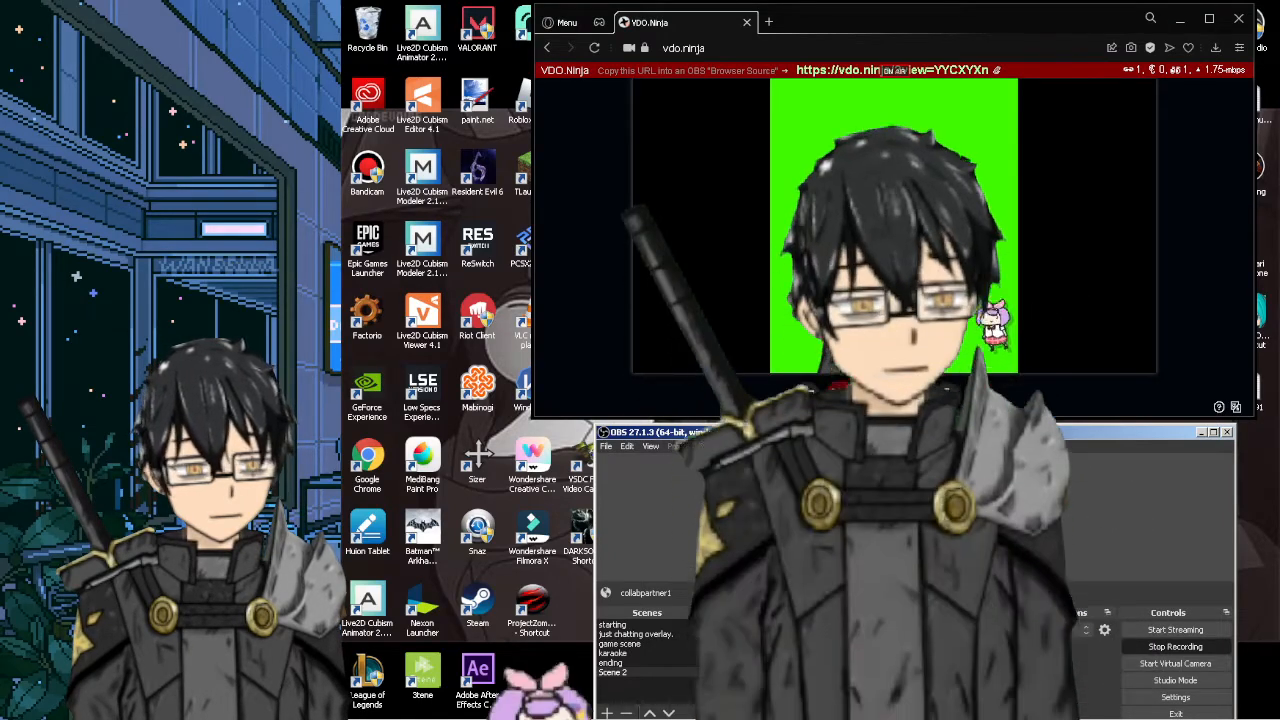
pyautogui.moveTo(848, 555); pyautogui.dragTo(893, 539)
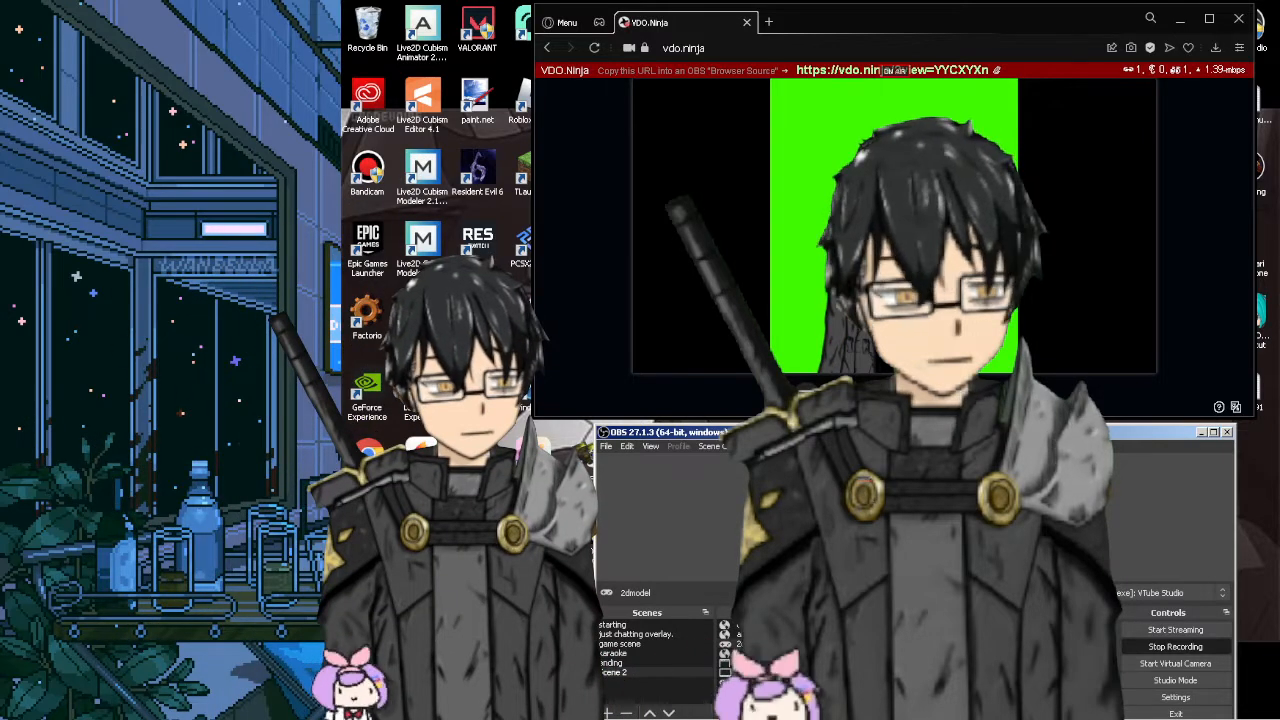